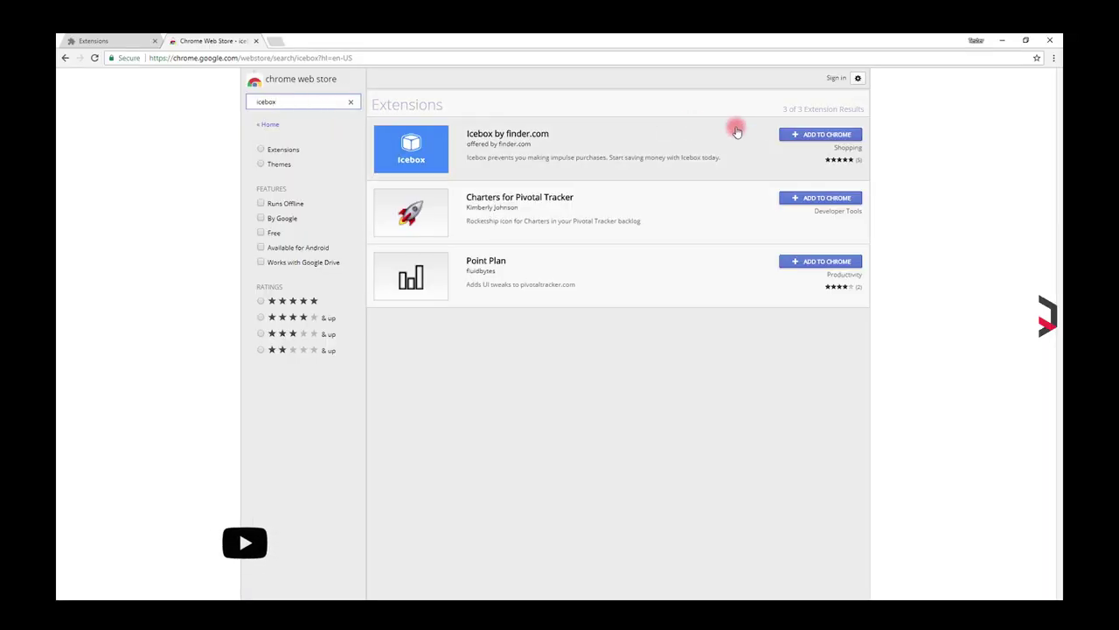
Step: Install the Icebox by finder.com extension from the Chrome Web Store
left_click(819, 135)
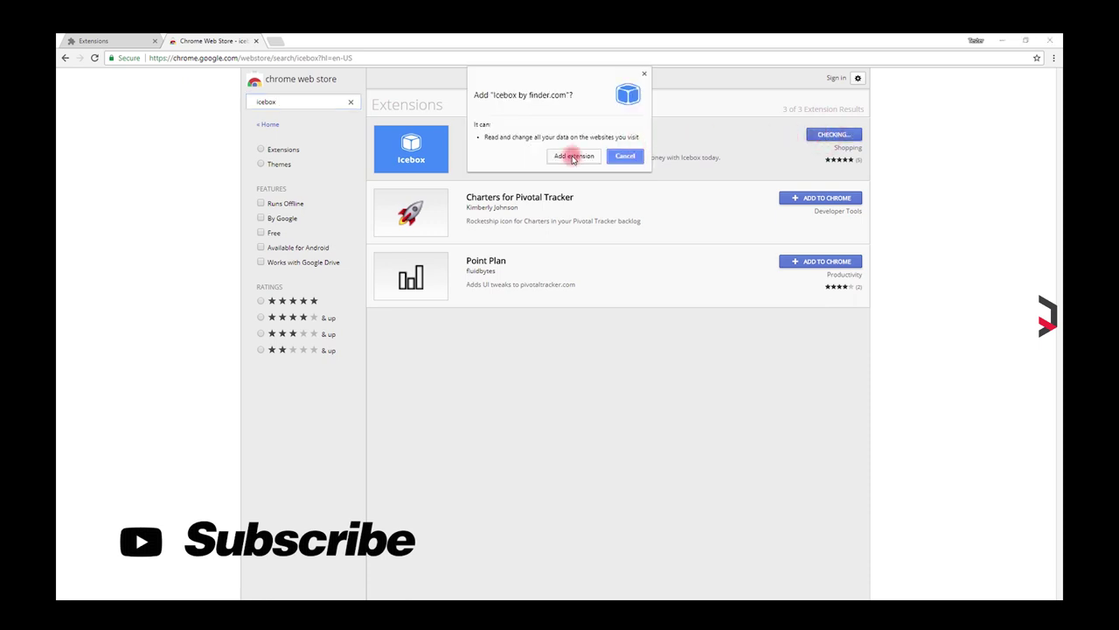
left_click(573, 156)
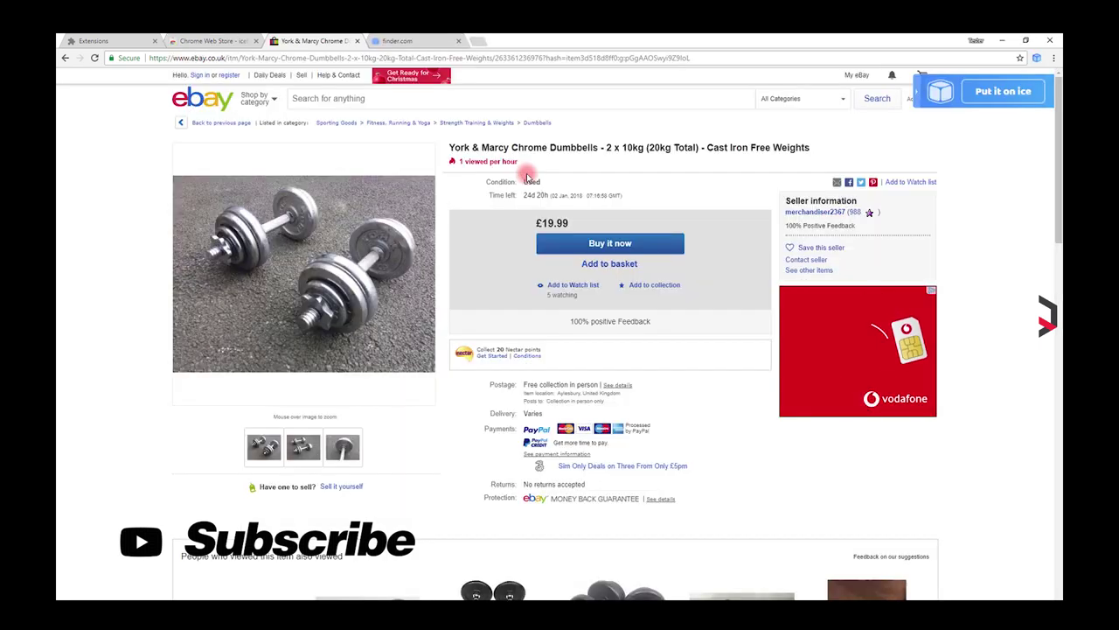
Step: Put the £19.99 York & Marcy dumbbells on ice with the dumbbell photo, then view saved items
left_click(998, 97)
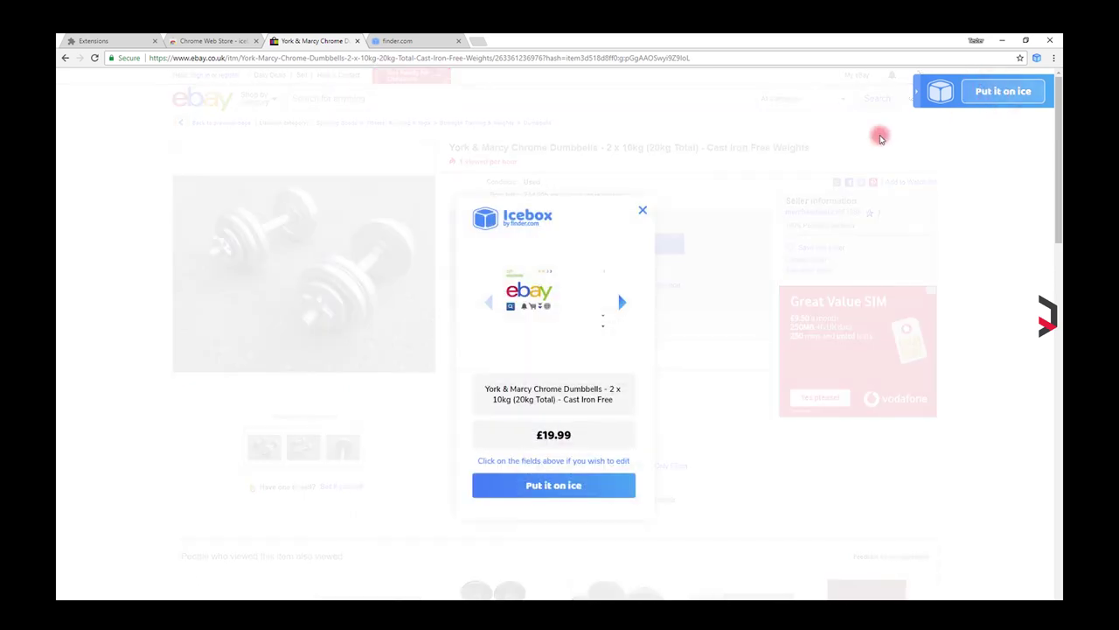
left_click(622, 303)
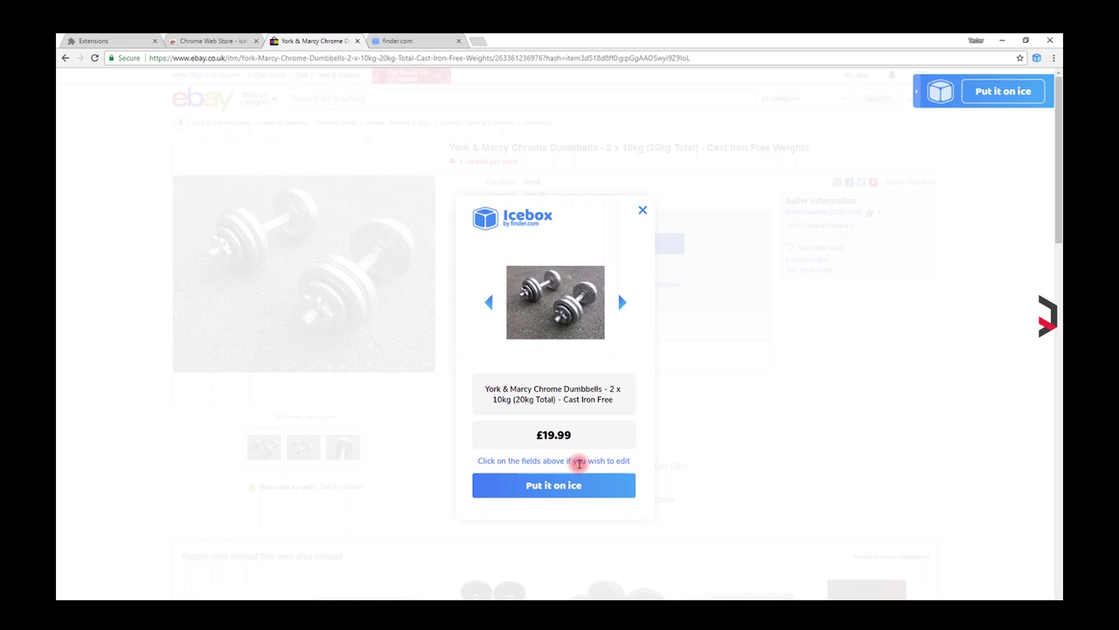
left_click(568, 487)
left_click(969, 199)
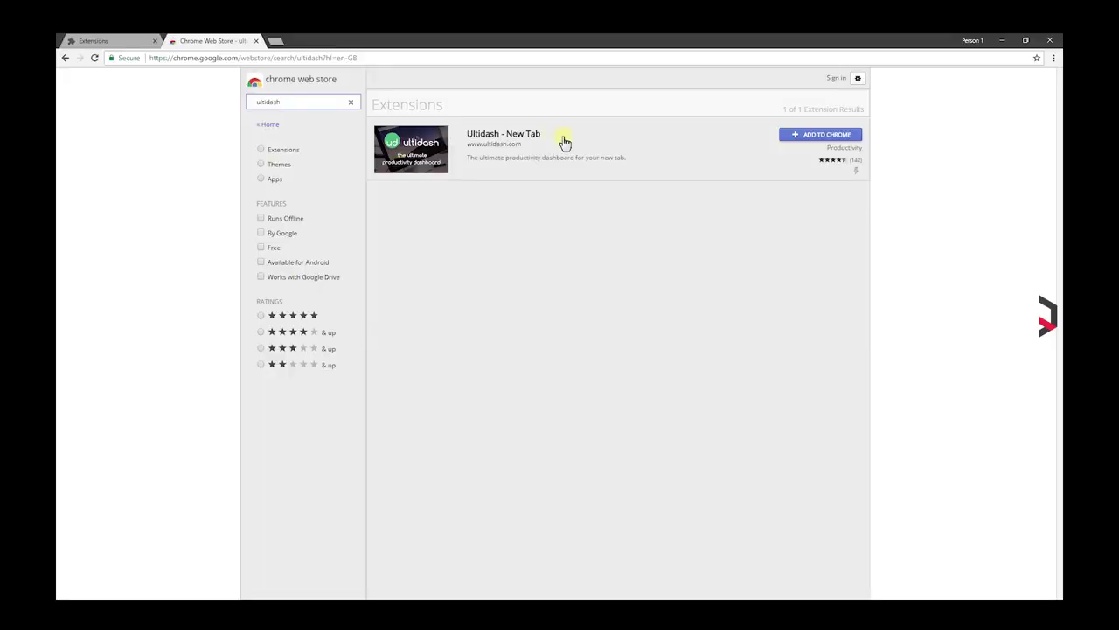
Step: Install Ultidash and enable its Todo, Concentration Timer, Weather, Site Blocker, Site Tracker and Calendar widgets
left_click(811, 136)
left_click(576, 156)
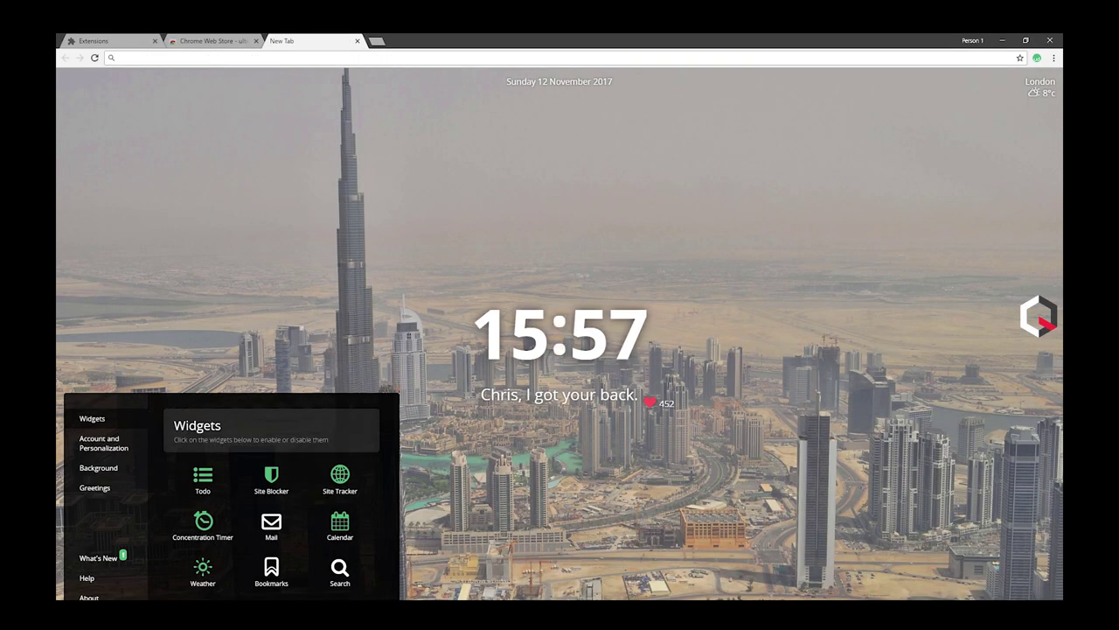
left_click(204, 480)
left_click(204, 522)
left_click(202, 571)
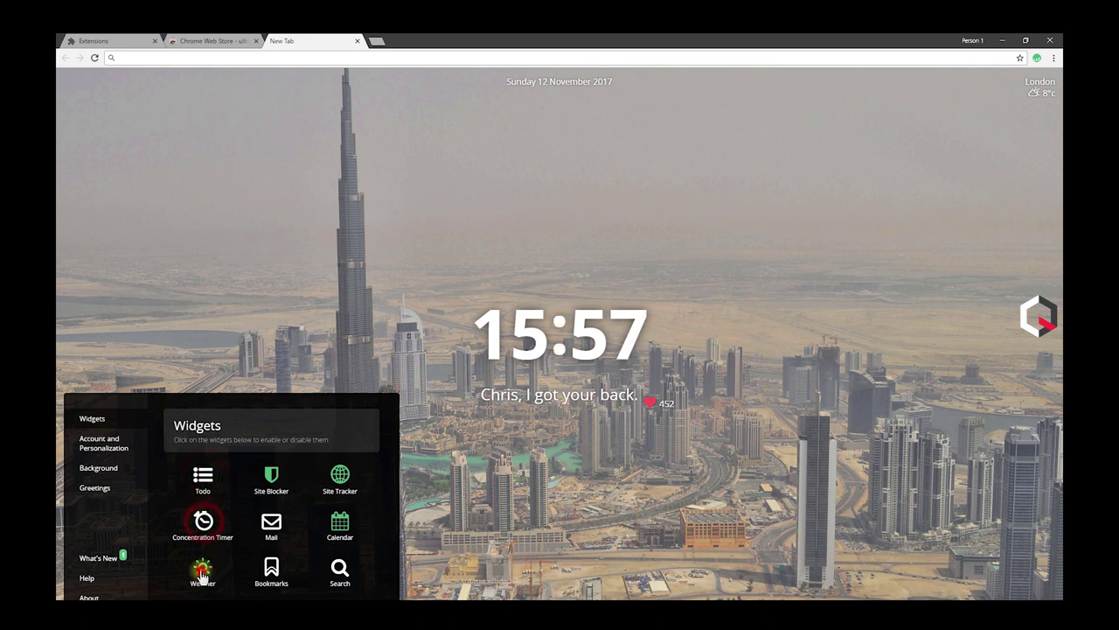
left_click(271, 475)
left_click(340, 475)
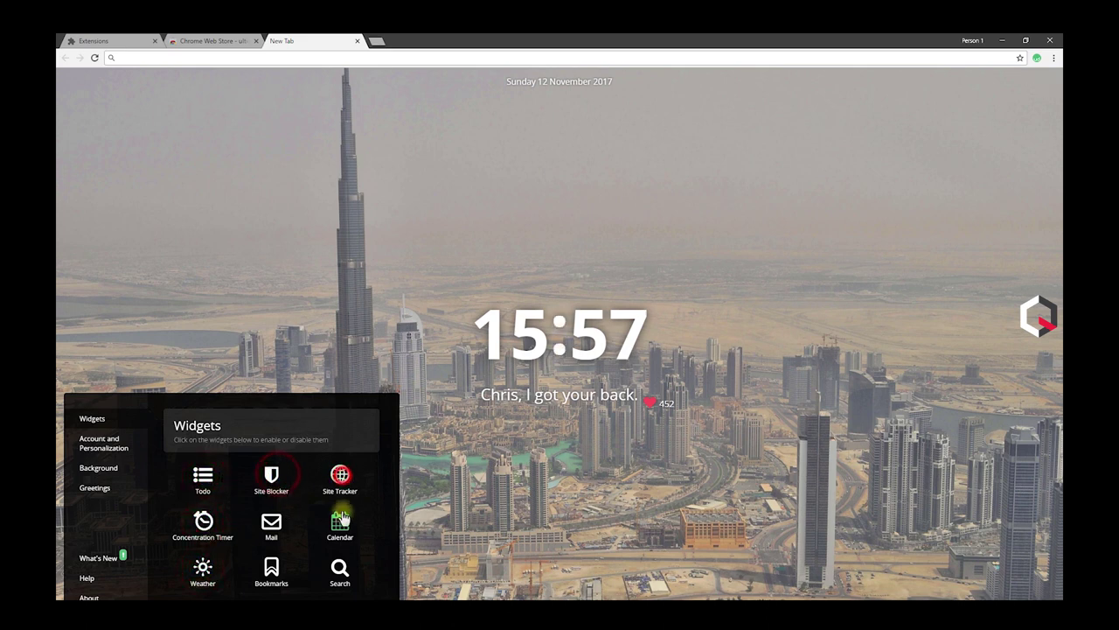
left_click(340, 521)
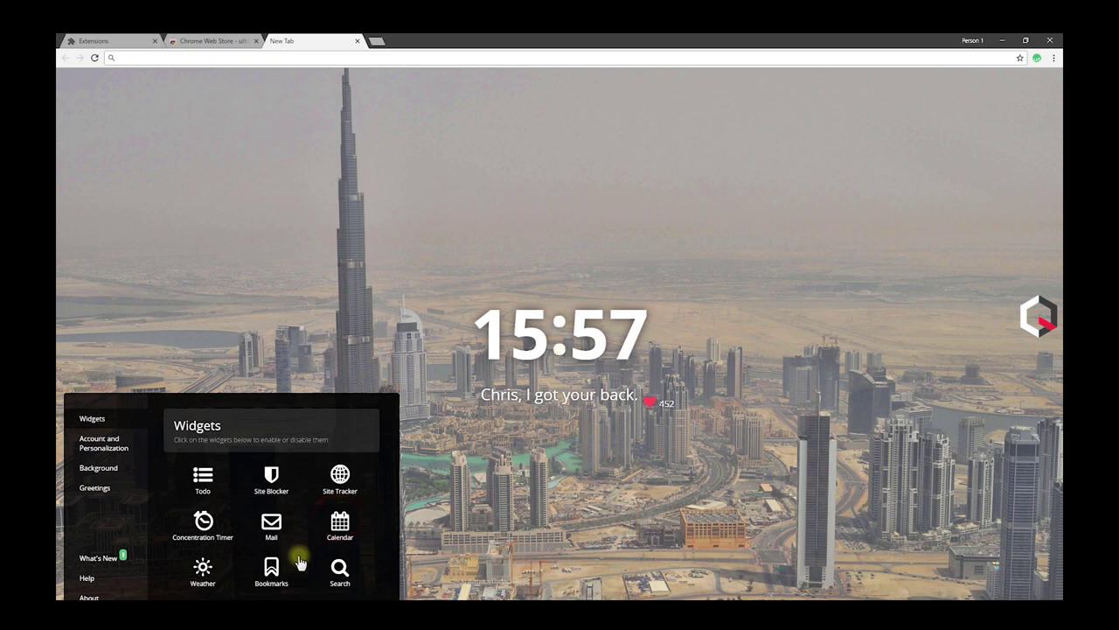
left_click(425, 245)
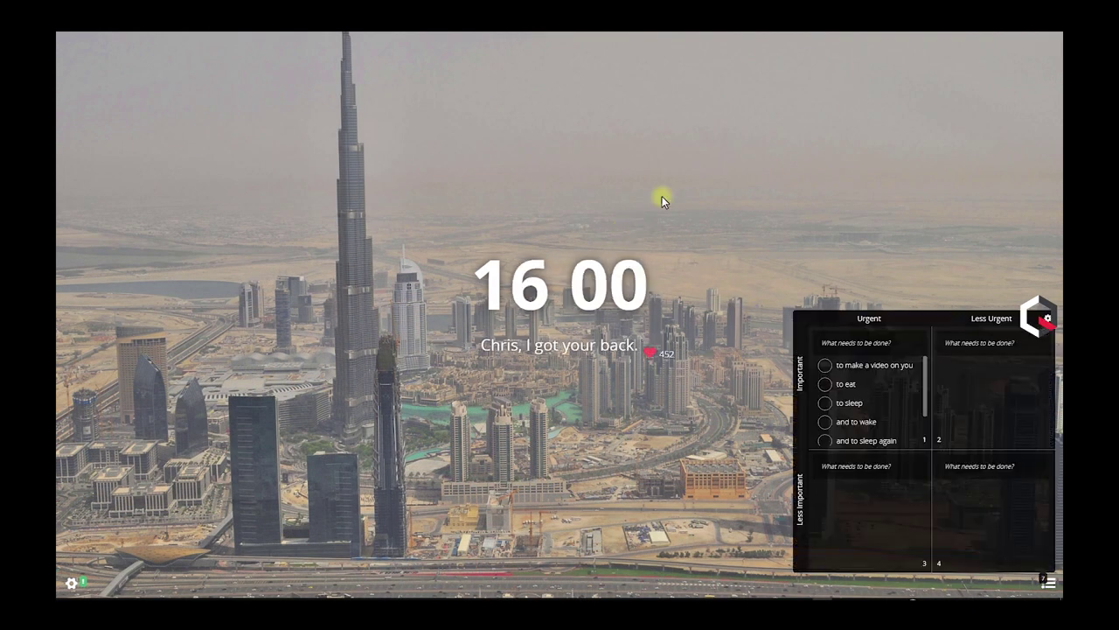
Step: Move the to-dos into Less Urgent, start the one-minute concentration timer and open Site Tracker
left_click_drag(876, 386, 854, 422)
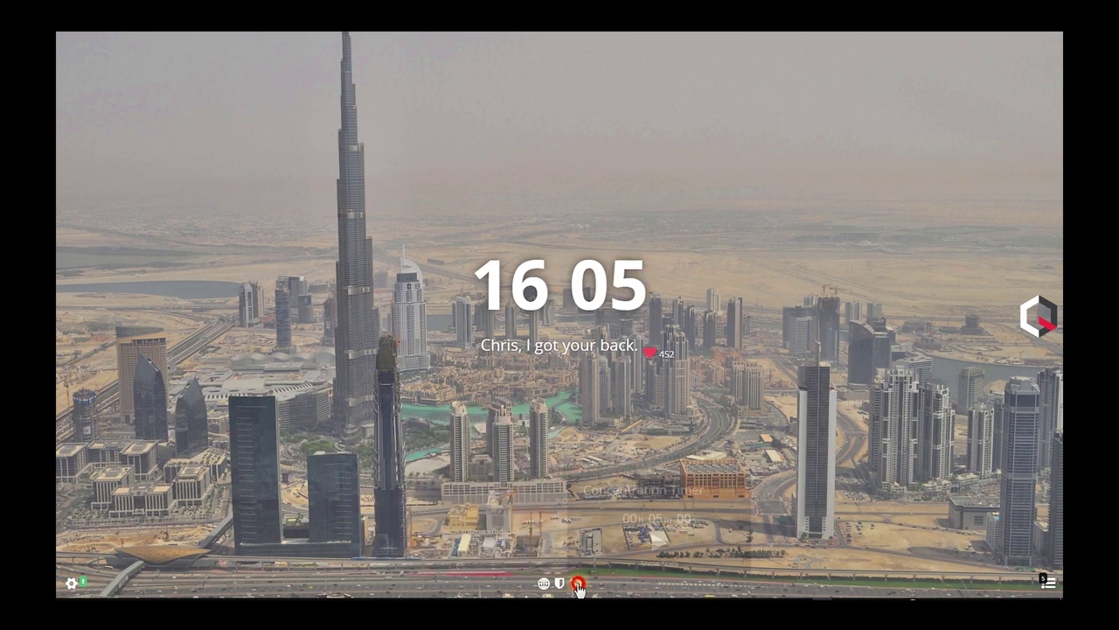
left_click(659, 563)
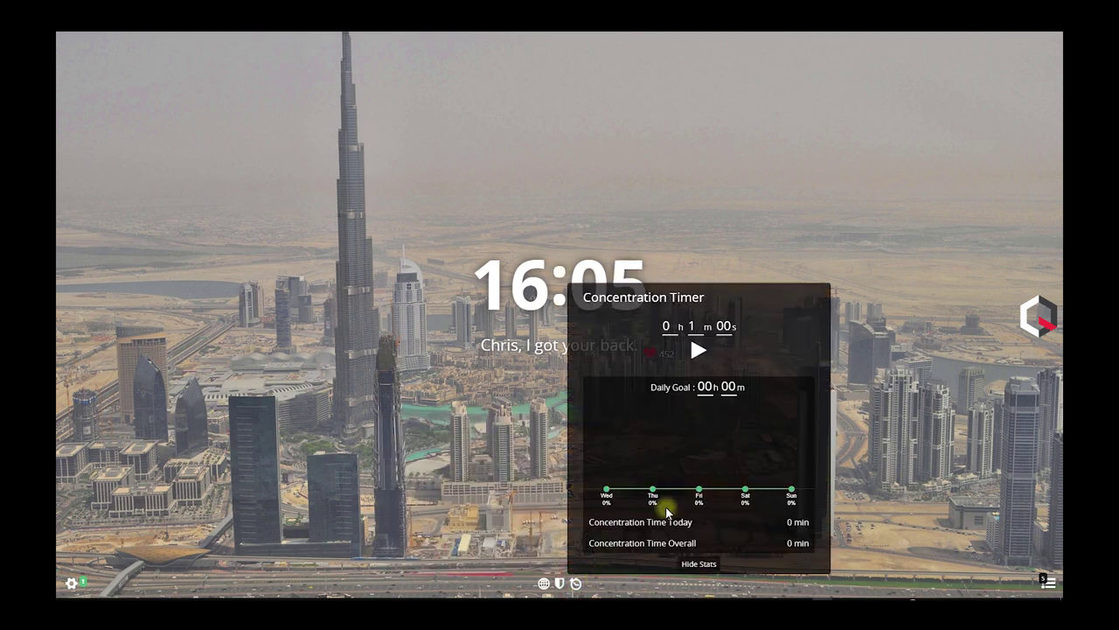
left_click(699, 563)
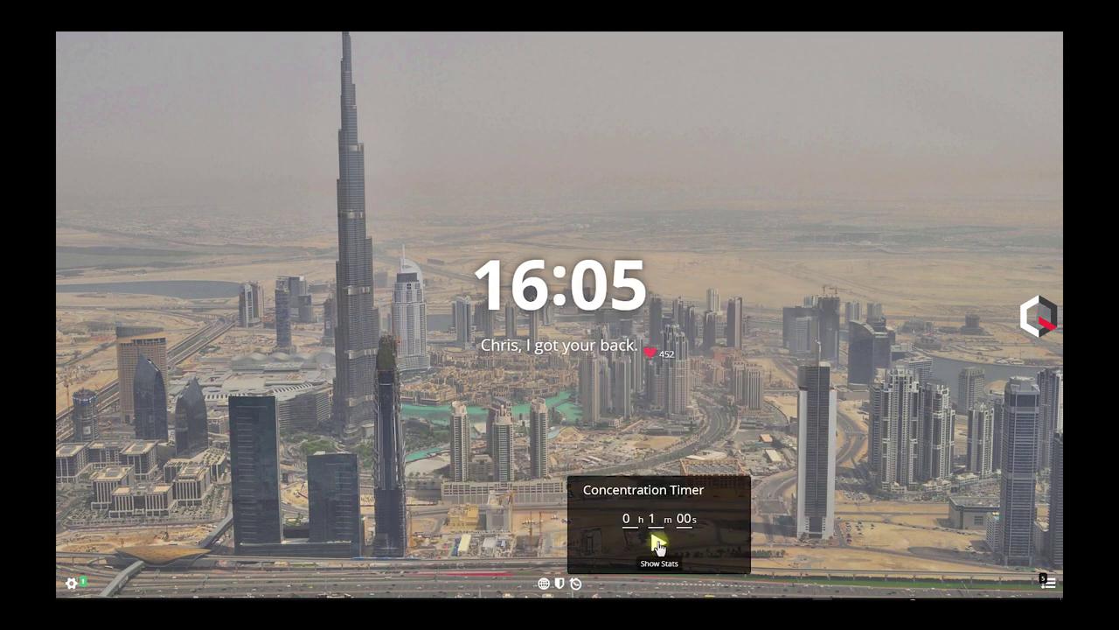
left_click(659, 543)
left_click(544, 583)
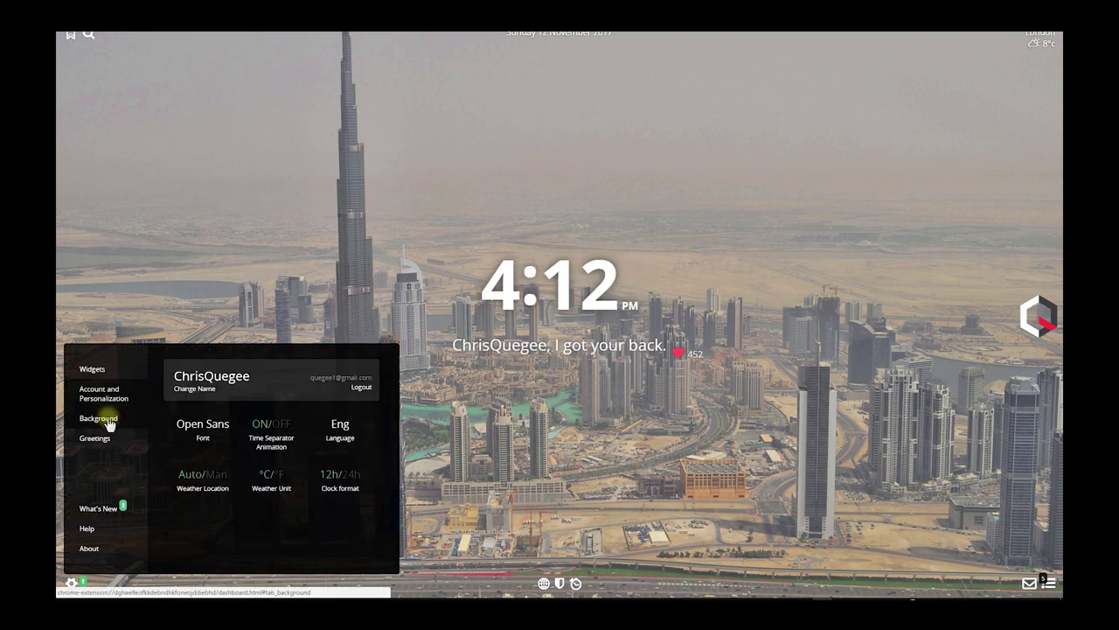
Step: Turn on custom backgrounds, leave full screen and toggle the Search widget in dashboard settings
left_click(108, 420)
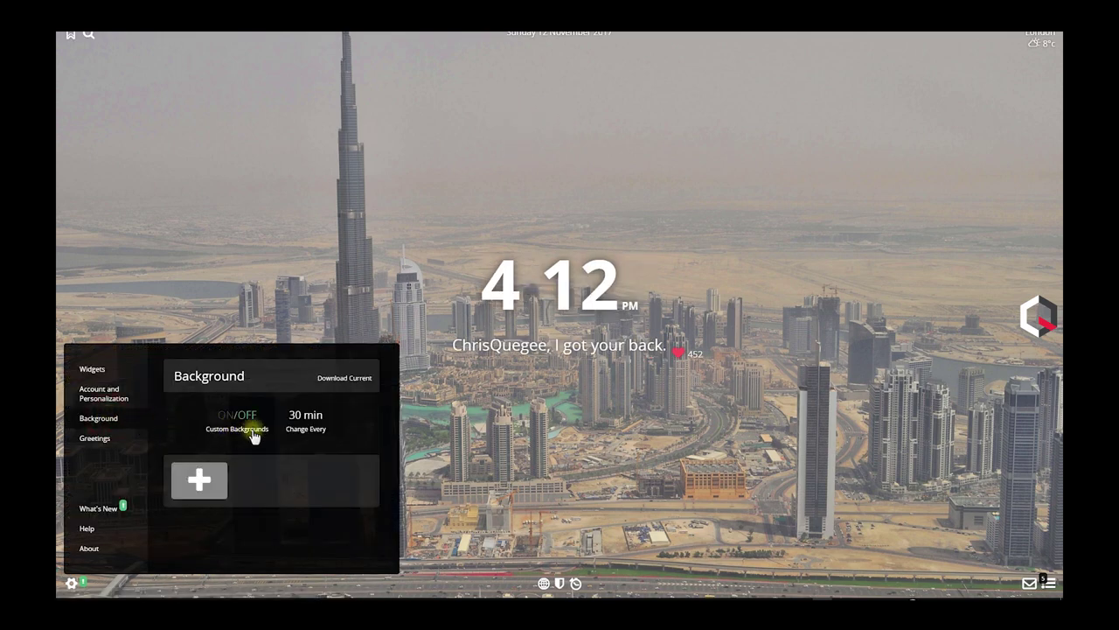
left_click(221, 418)
left_click(212, 484)
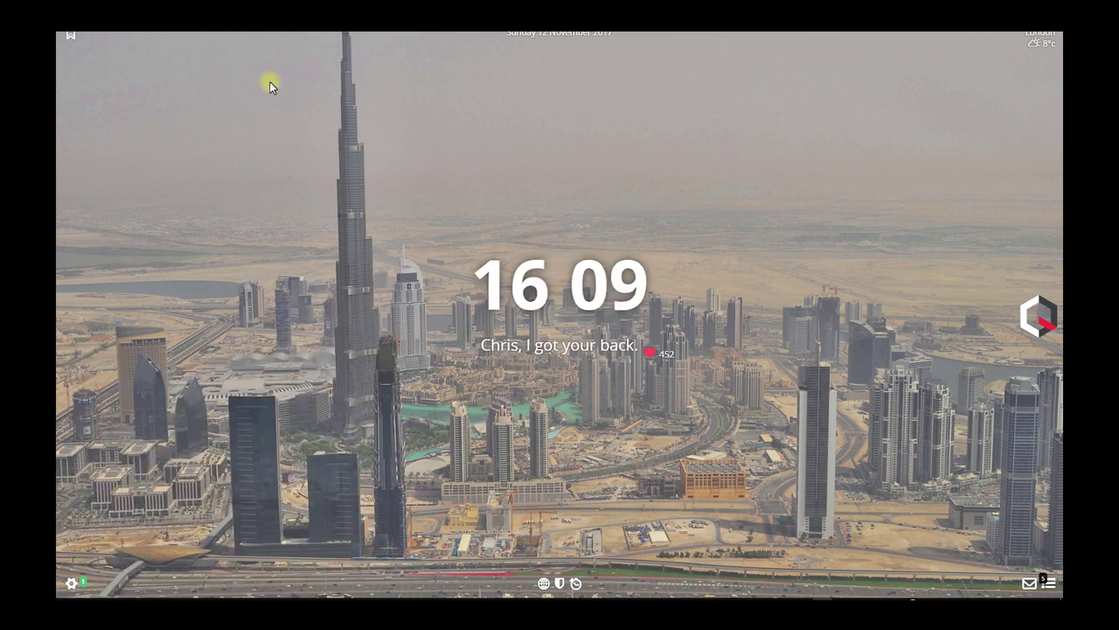
left_click(72, 582)
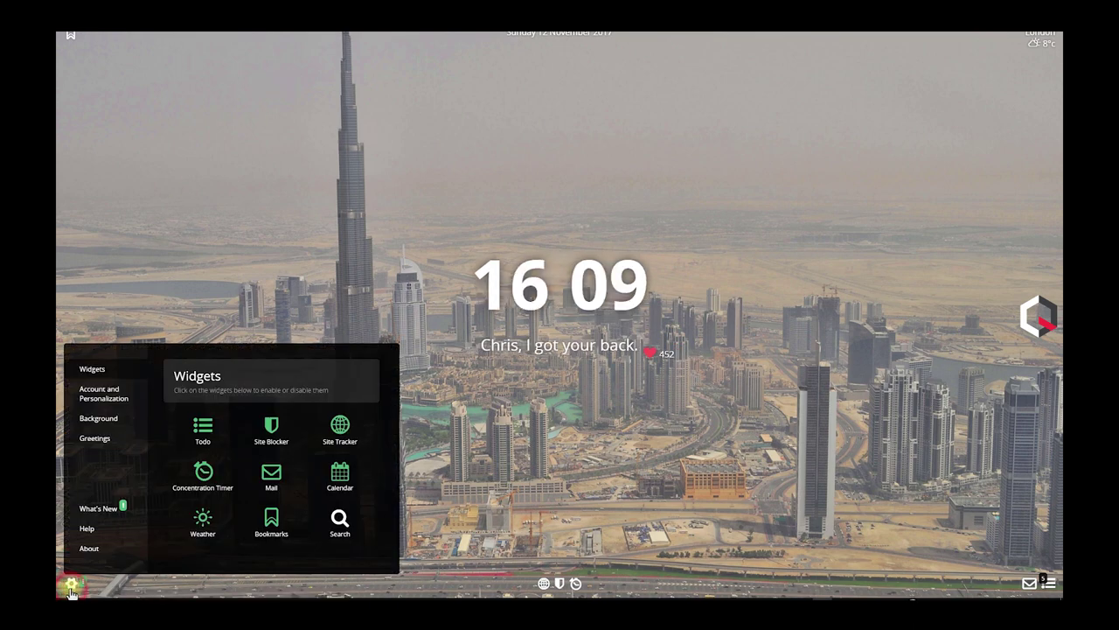
key("F11")
left_click(333, 571)
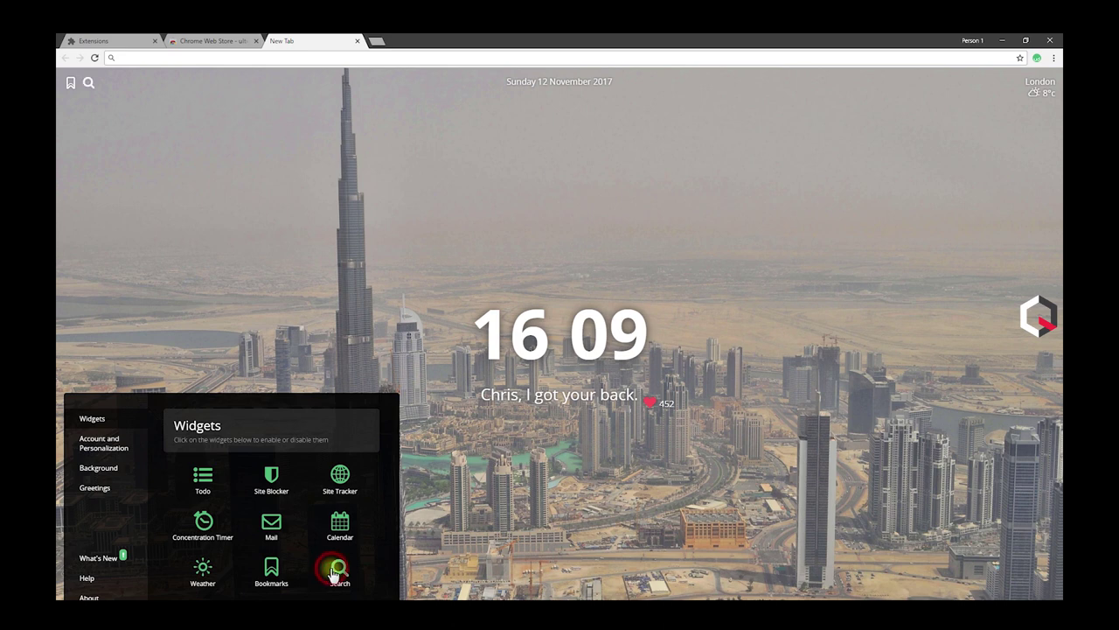
left_click(432, 507)
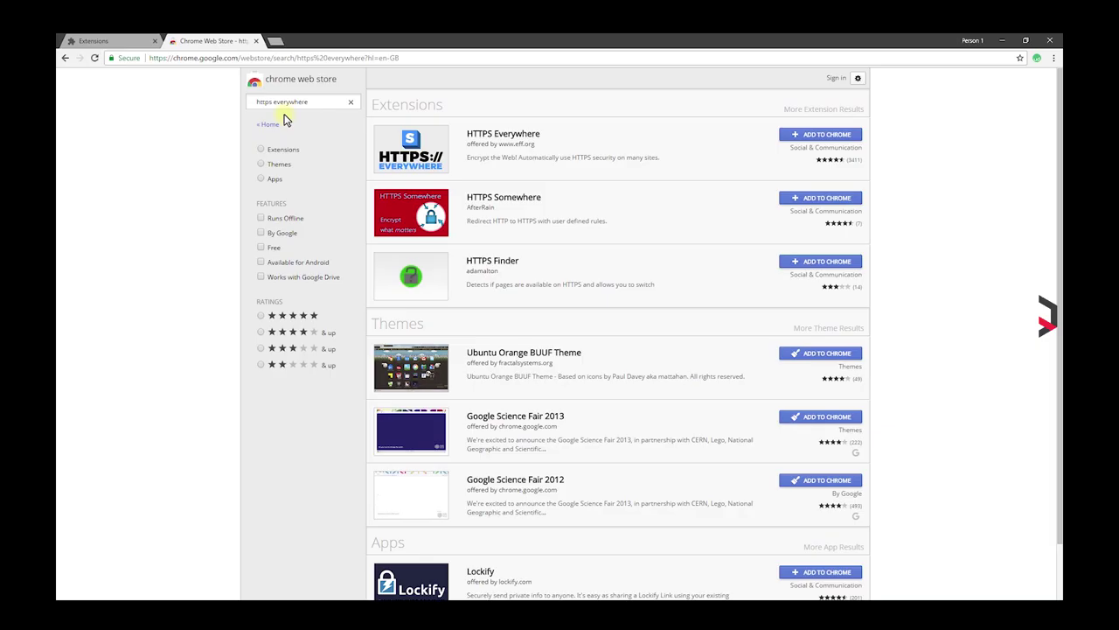
Step: Install HTTPS Everywhere and check its toolbar options on the IMDb sign-in page
left_click(819, 136)
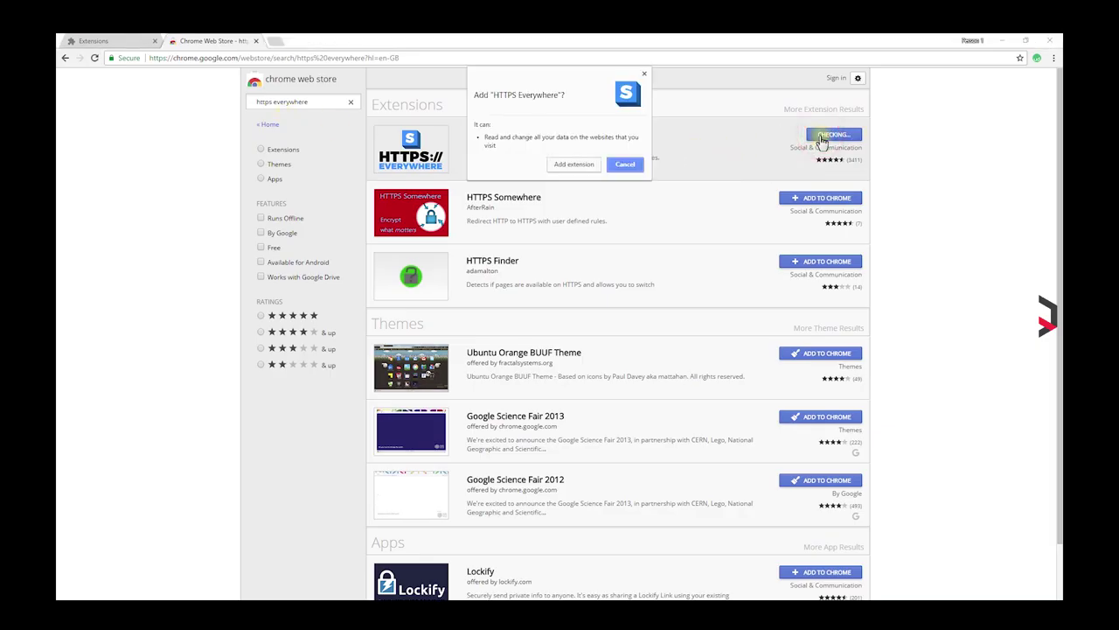
left_click(574, 164)
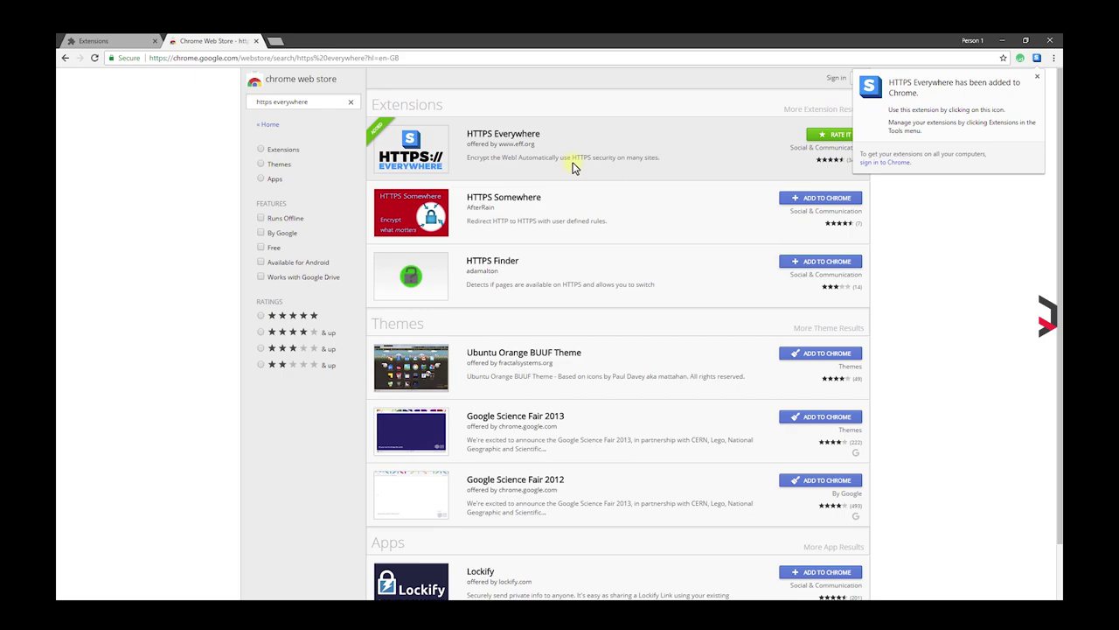
left_click(275, 41)
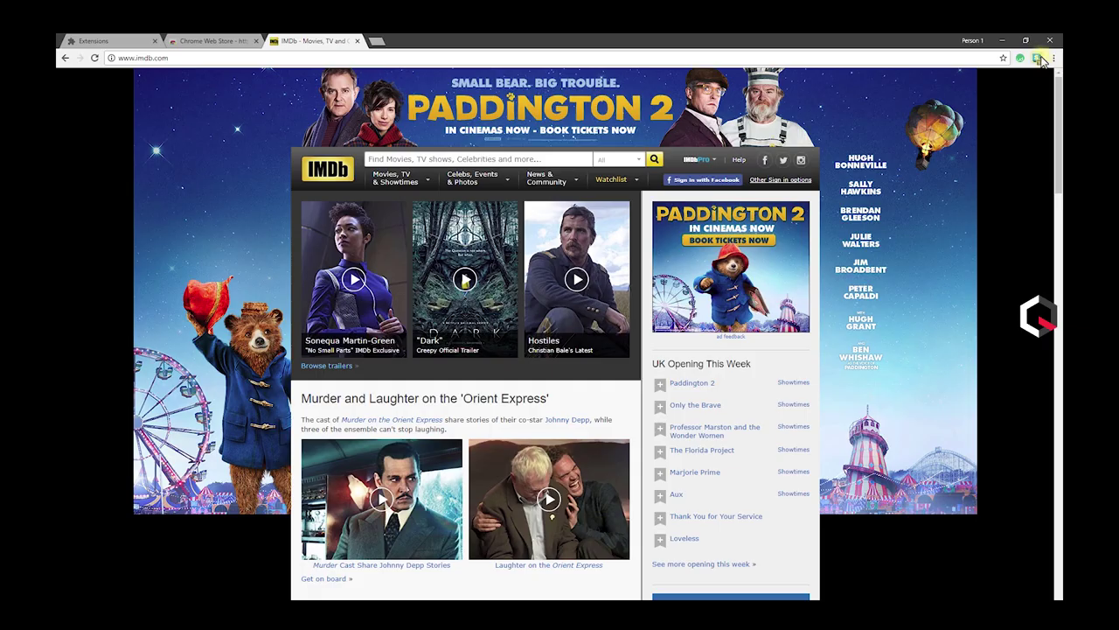
left_click(1037, 58)
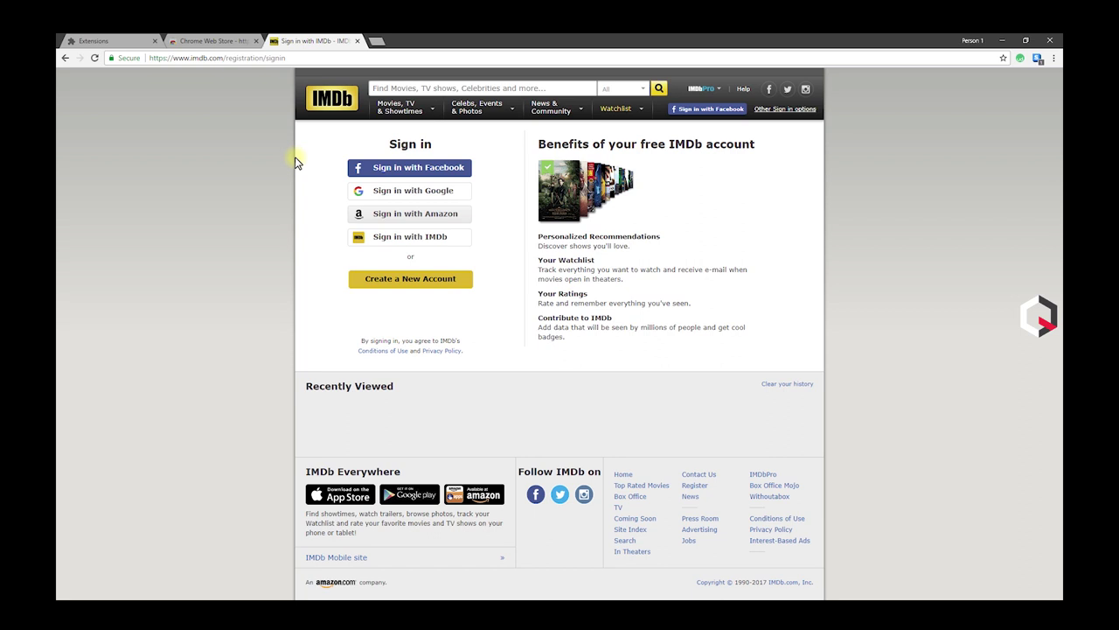
left_click(357, 43)
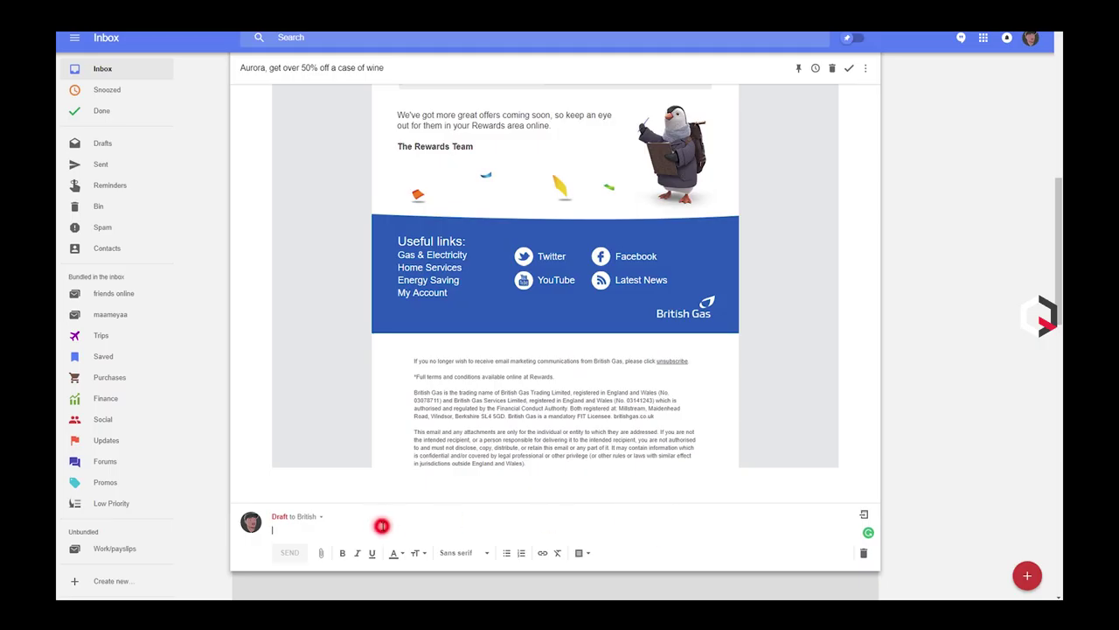
Step: Write the reply draft, correct 'hellio' to 'hello' in the full-screen checker, and return to the inbox
left_click(382, 526)
type("hello")
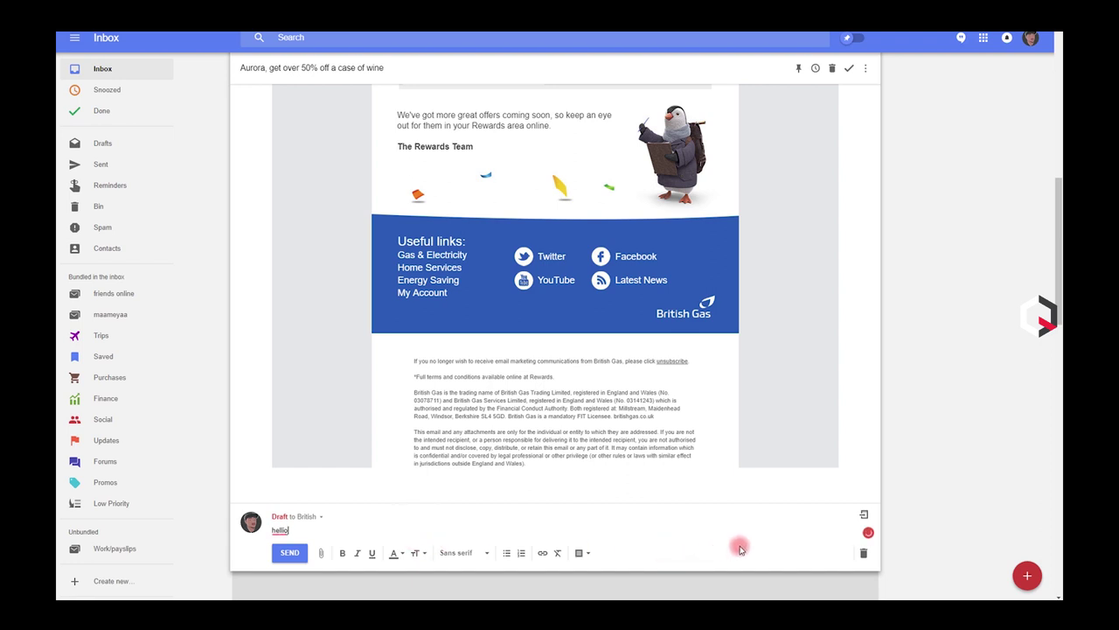
left_click(740, 549)
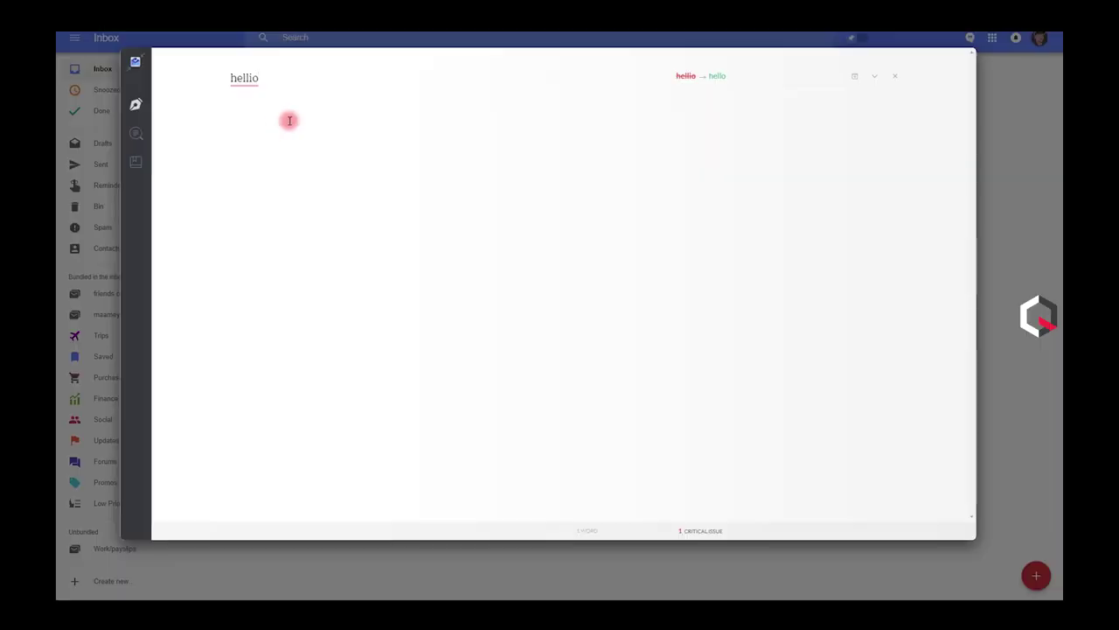
left_click(245, 78)
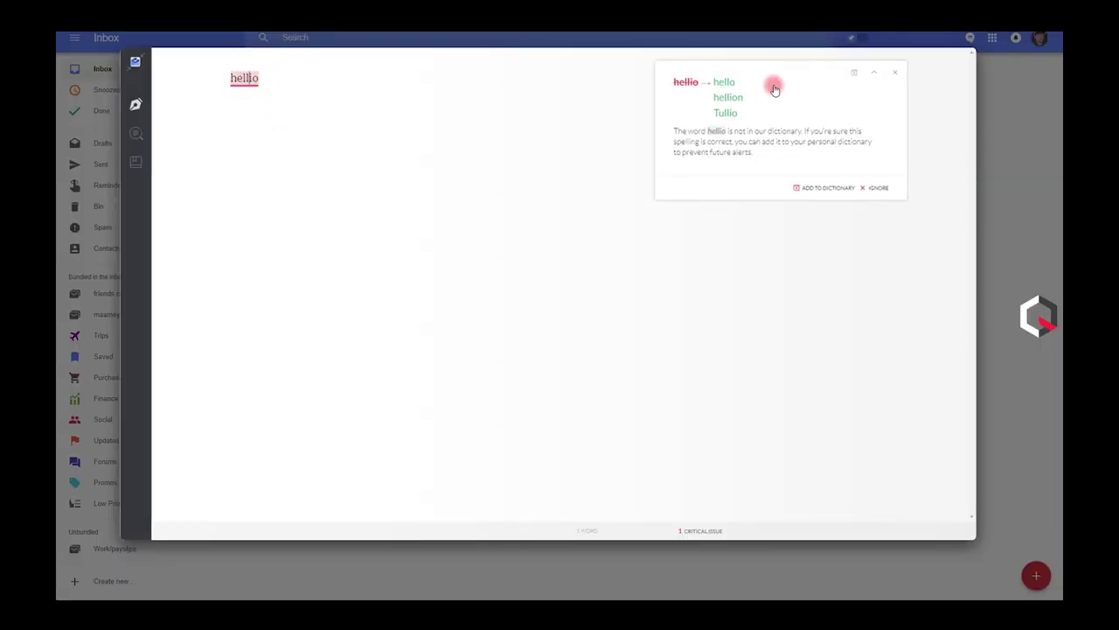
left_click(724, 83)
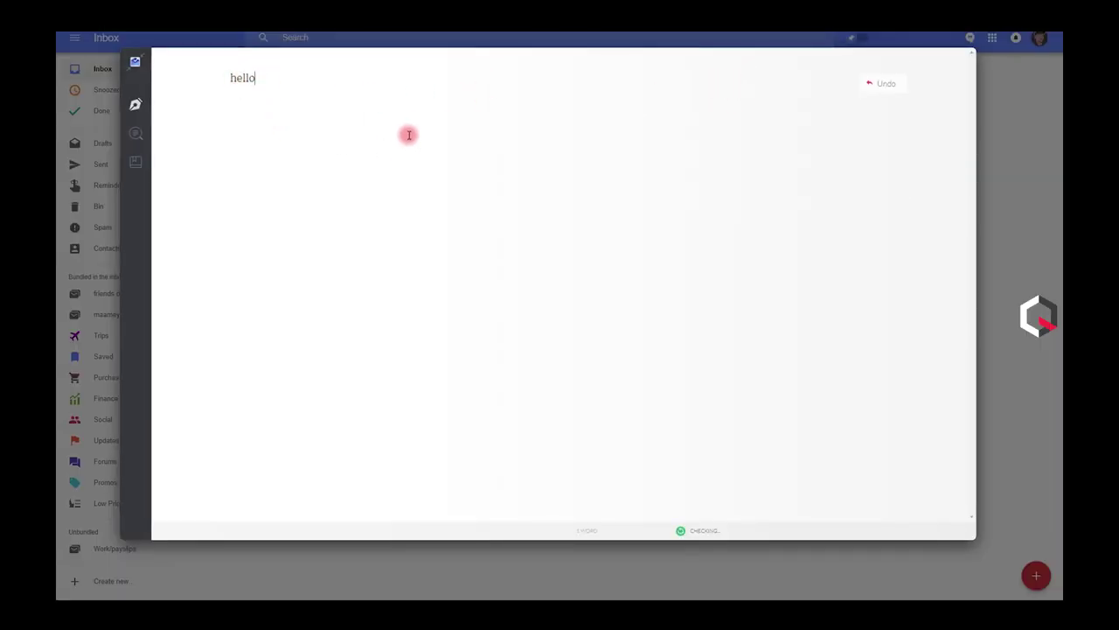
left_click(588, 531)
left_click(715, 181)
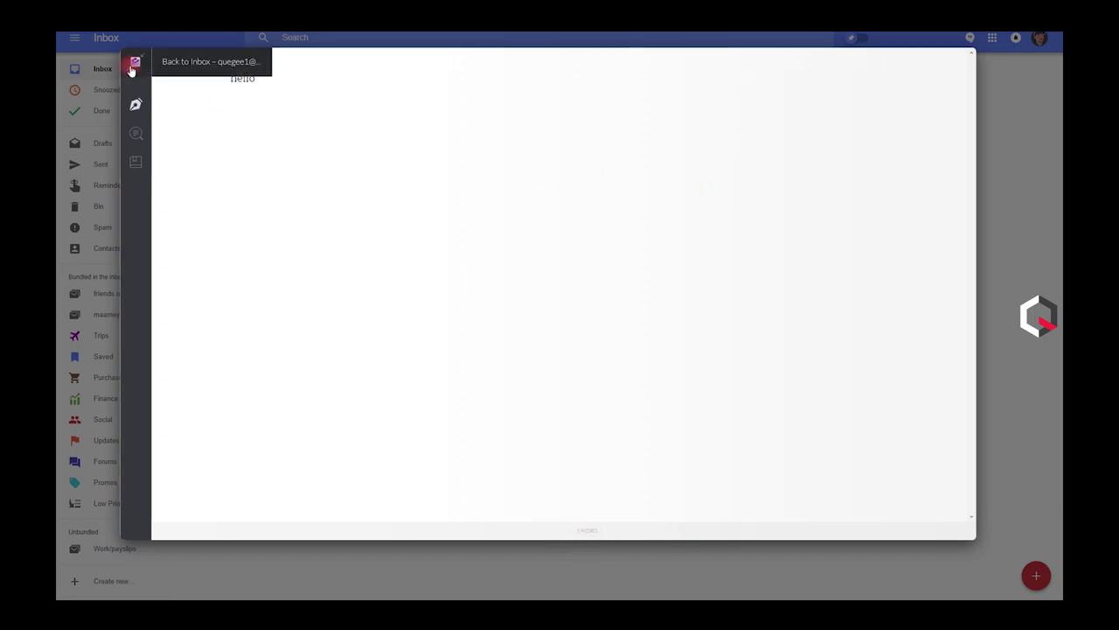
left_click(132, 65)
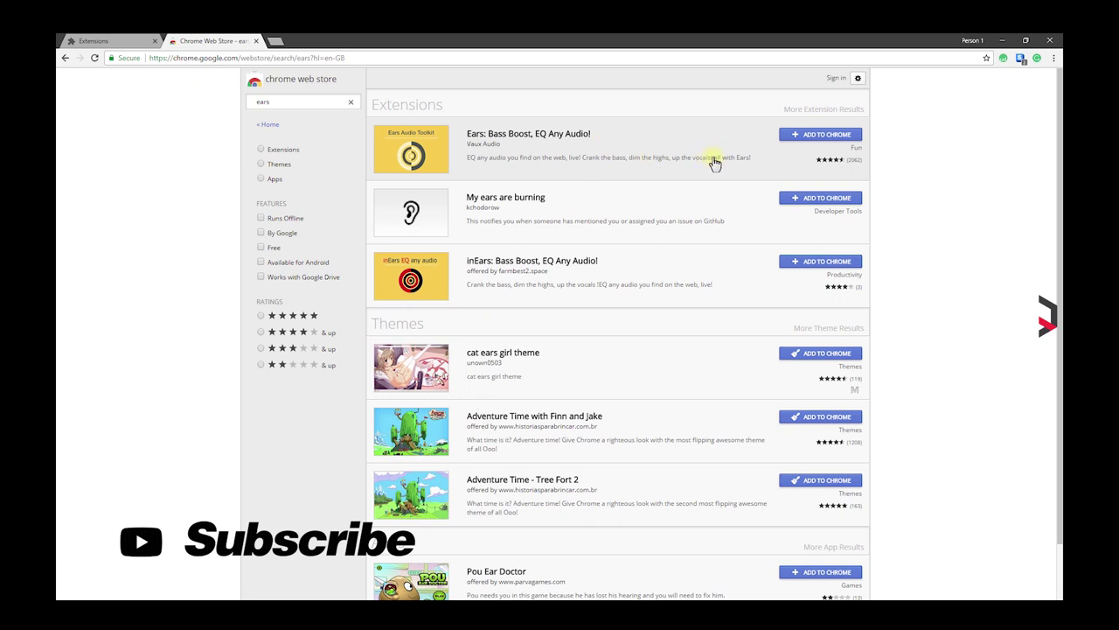
Step: Install Ears: Bass Boost and raise the low EQ bands for the NoCopyrightSounds YouTube tab
left_click(813, 137)
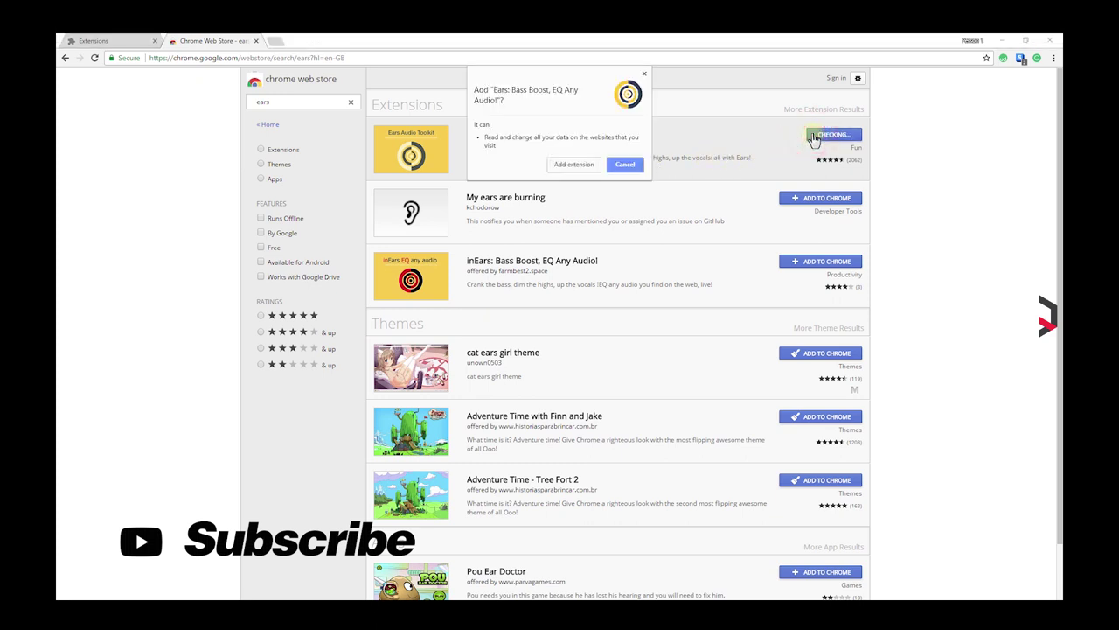
left_click(561, 168)
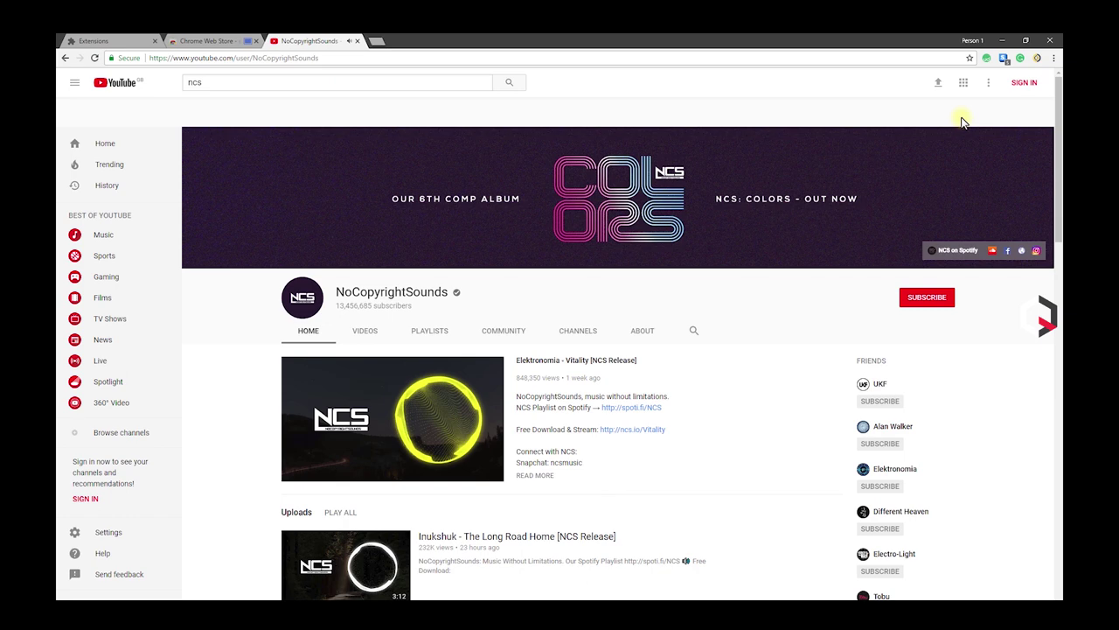
left_click(1038, 59)
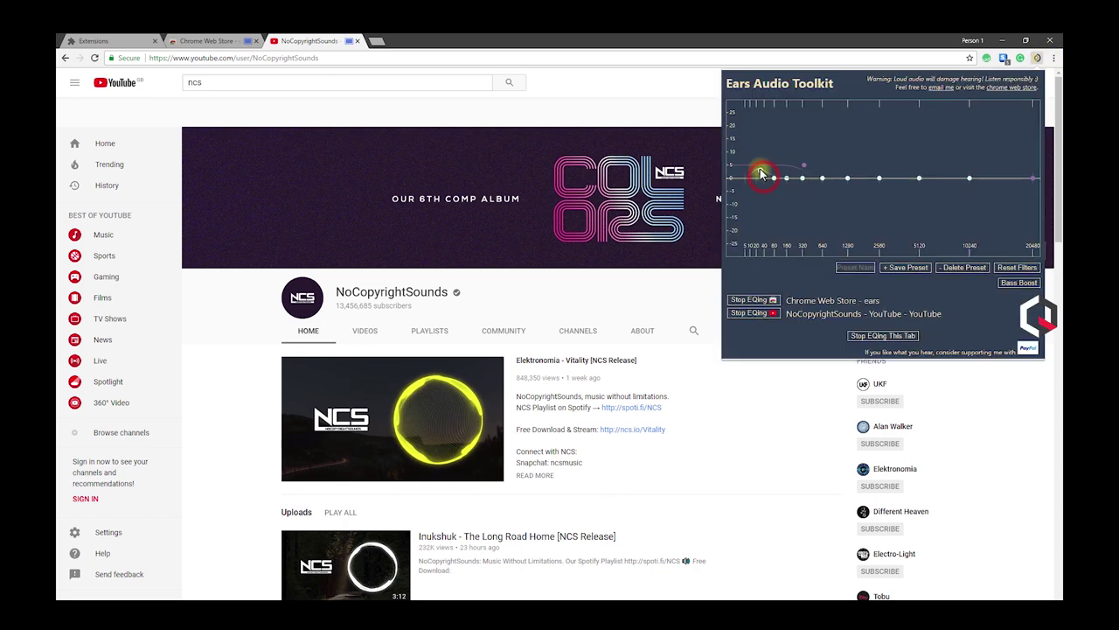
mouse_move(750, 174)
left_mouse_down()
mouse_move(1026, 179)
mouse_move(1035, 169)
mouse_move(972, 178)
left_mouse_up()
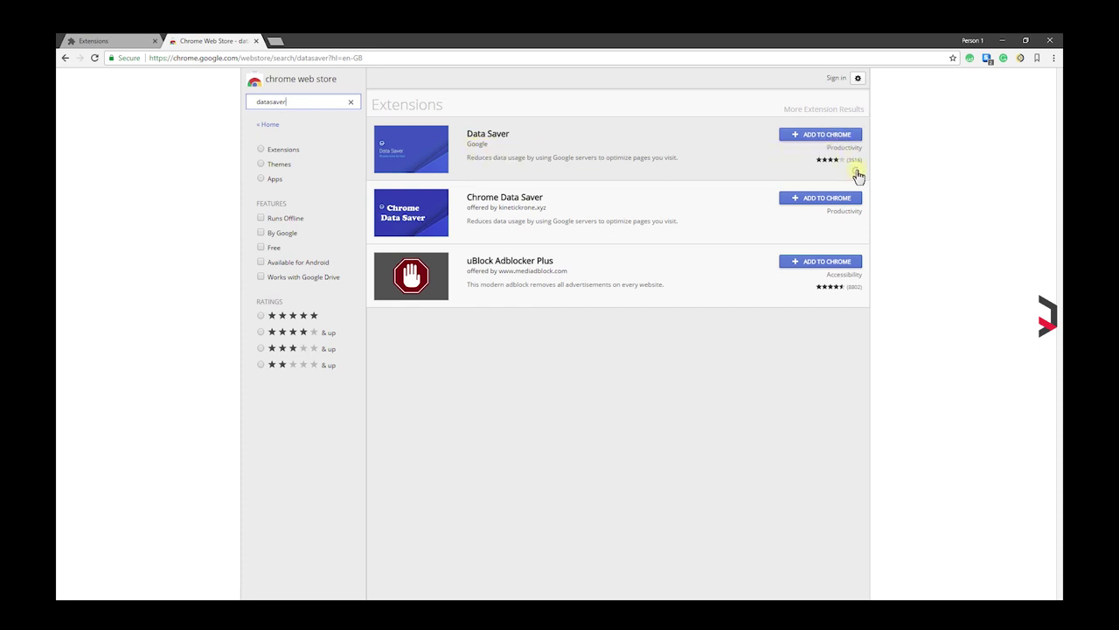
Step: Add the Data Saver extension to Chrome from its store page
mouse_move(857, 177)
left_click(832, 136)
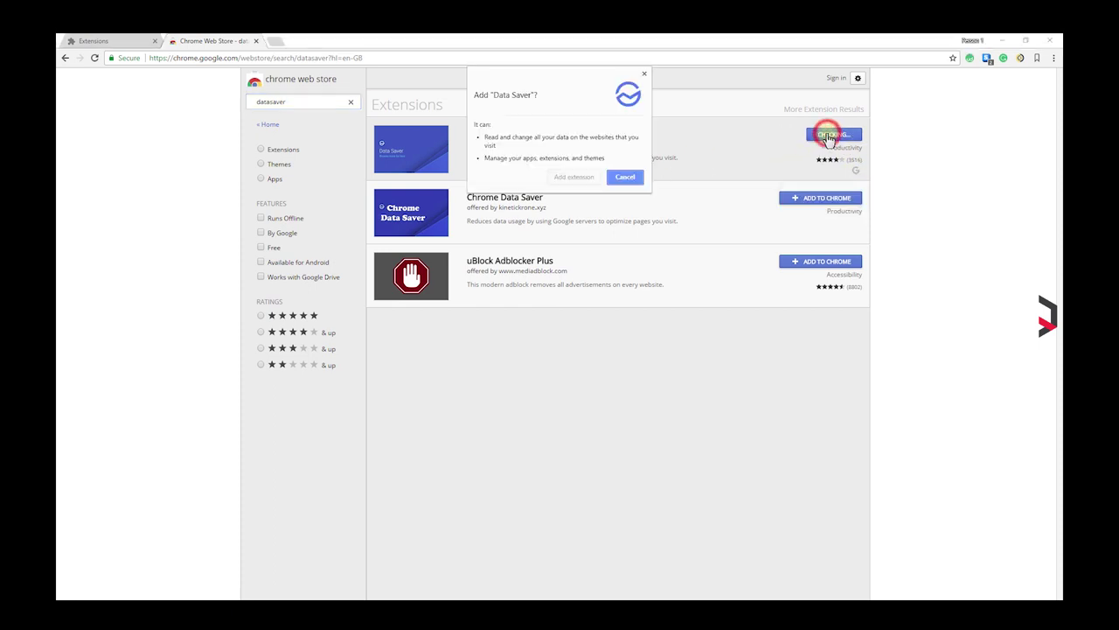
left_click(568, 178)
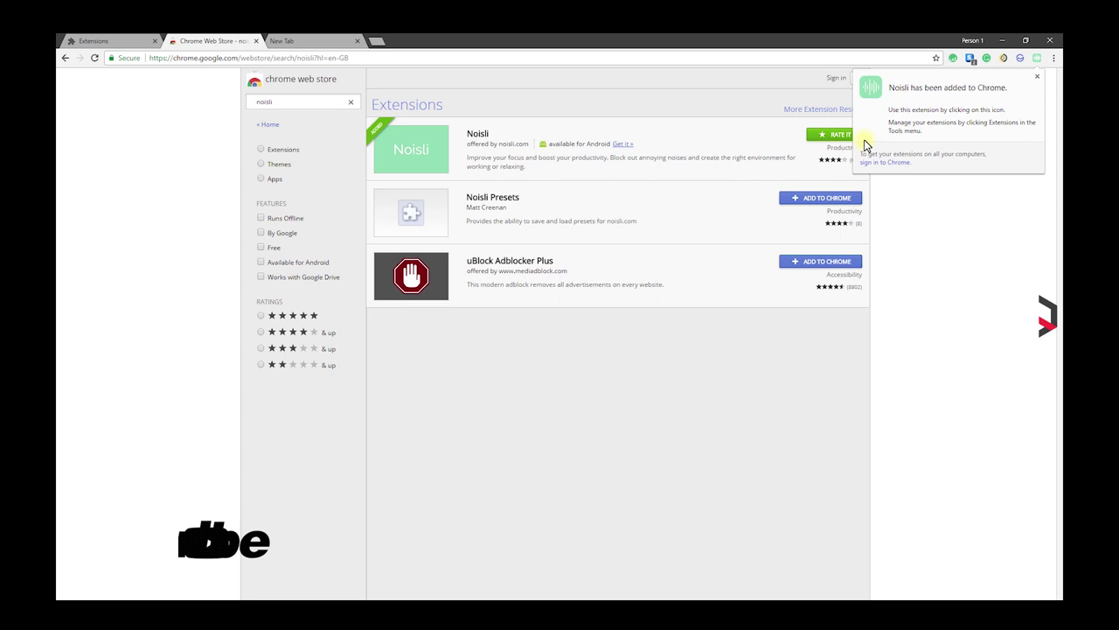
Step: Set Noisli's volume to full, start its countdown timer, and open noisli.com
left_click(1037, 57)
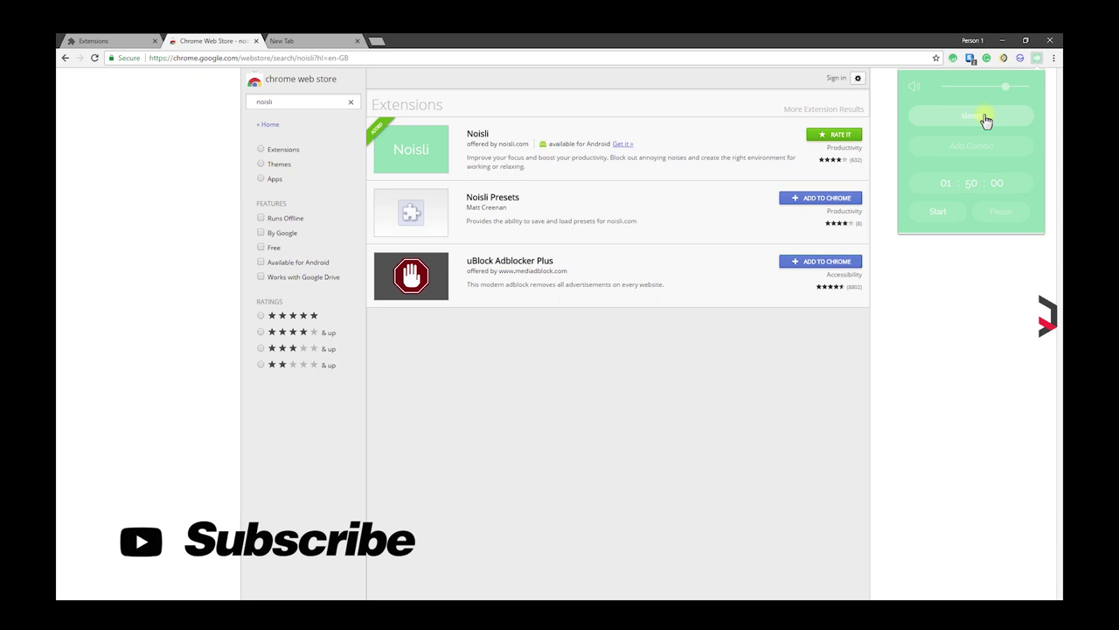
left_click_drag(1005, 87, 1032, 92)
left_click(944, 181)
left_click(940, 212)
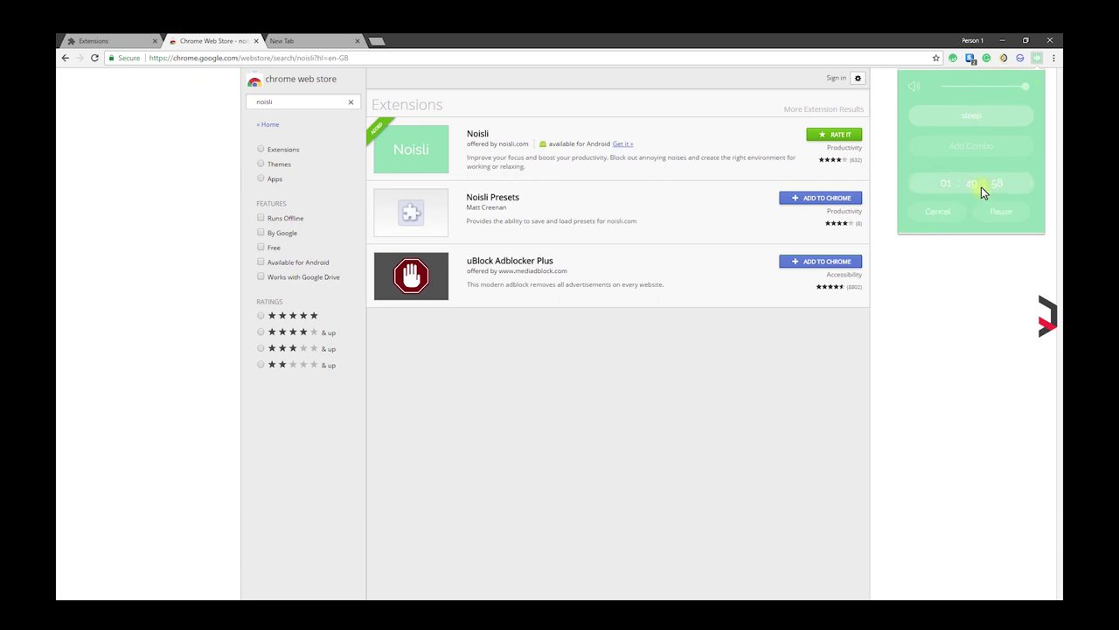
left_click(998, 214)
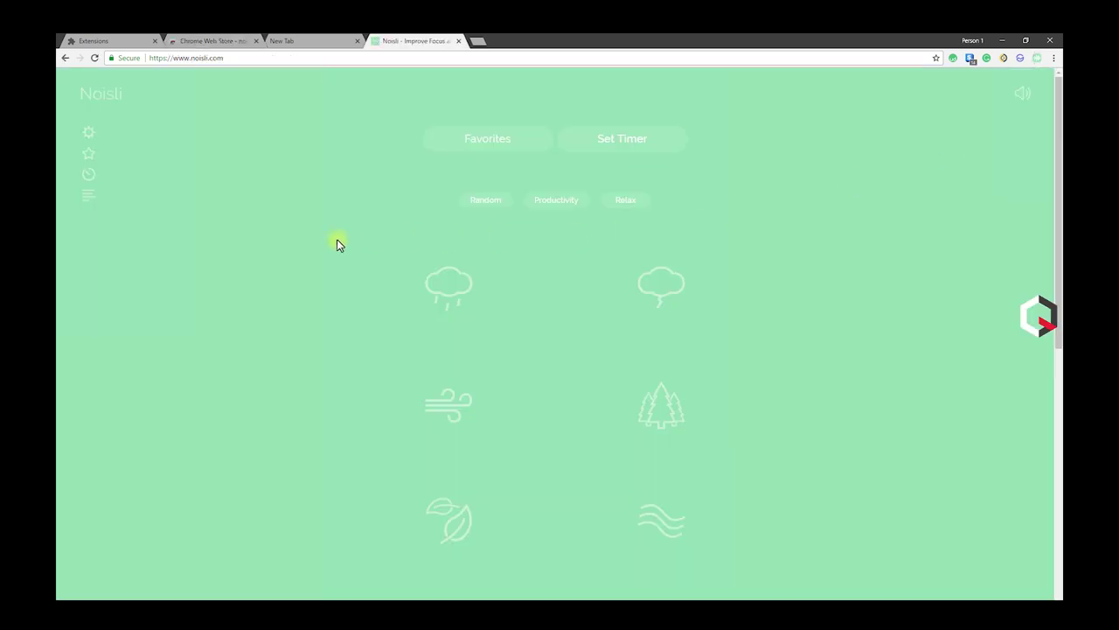
Step: Play the Productivity sound mix and save it as the favorite combo 'study'
left_click(484, 203)
left_click(484, 205)
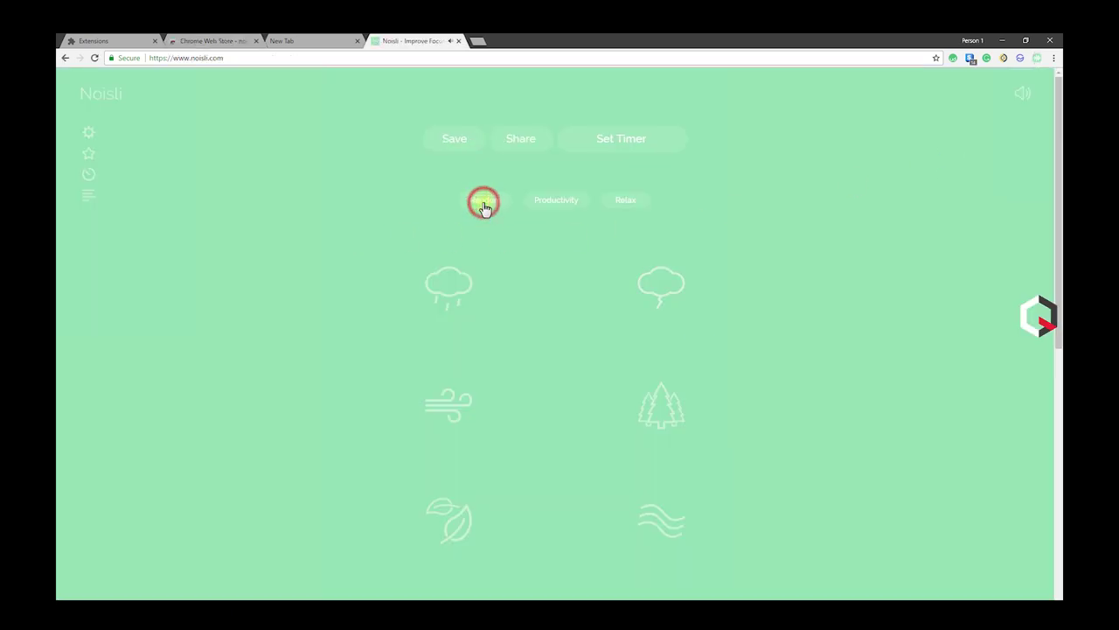
left_click(554, 204)
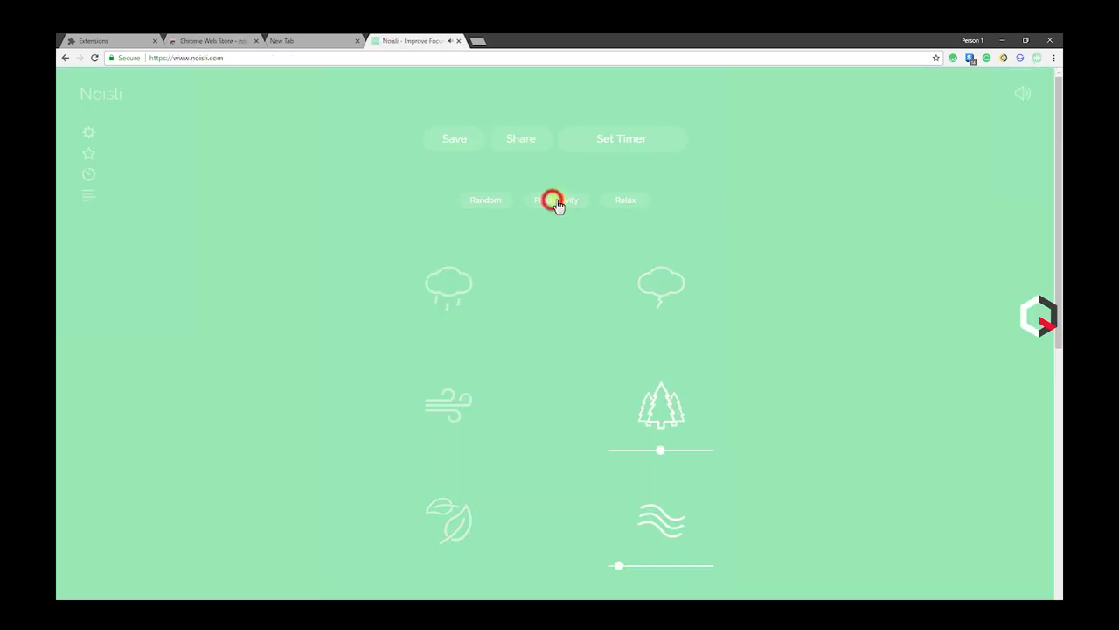
left_click(1023, 95)
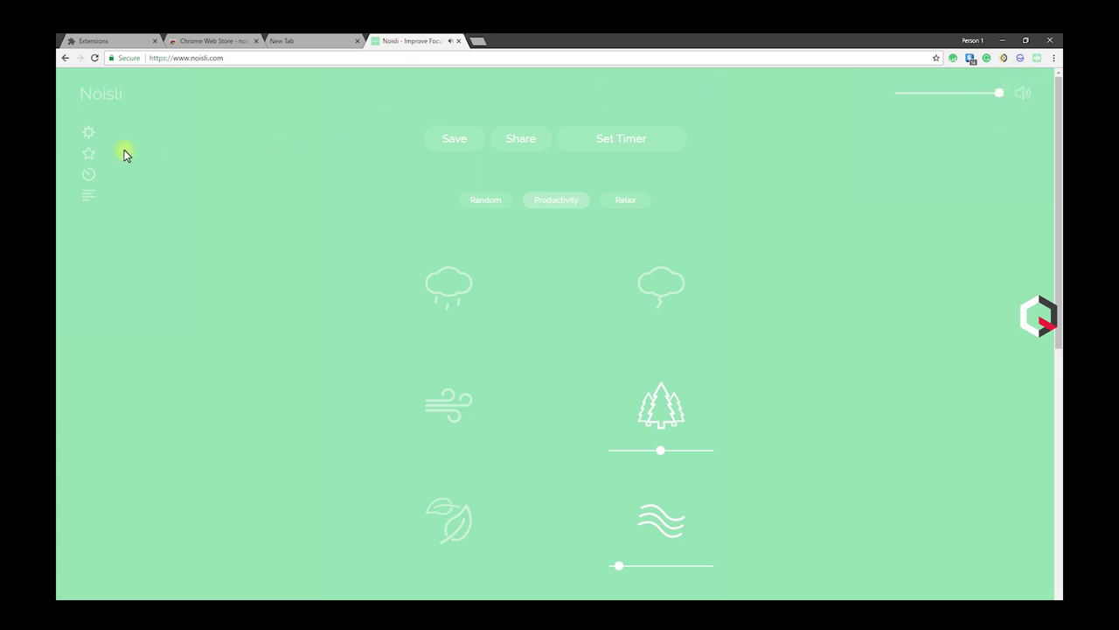
left_click(464, 135)
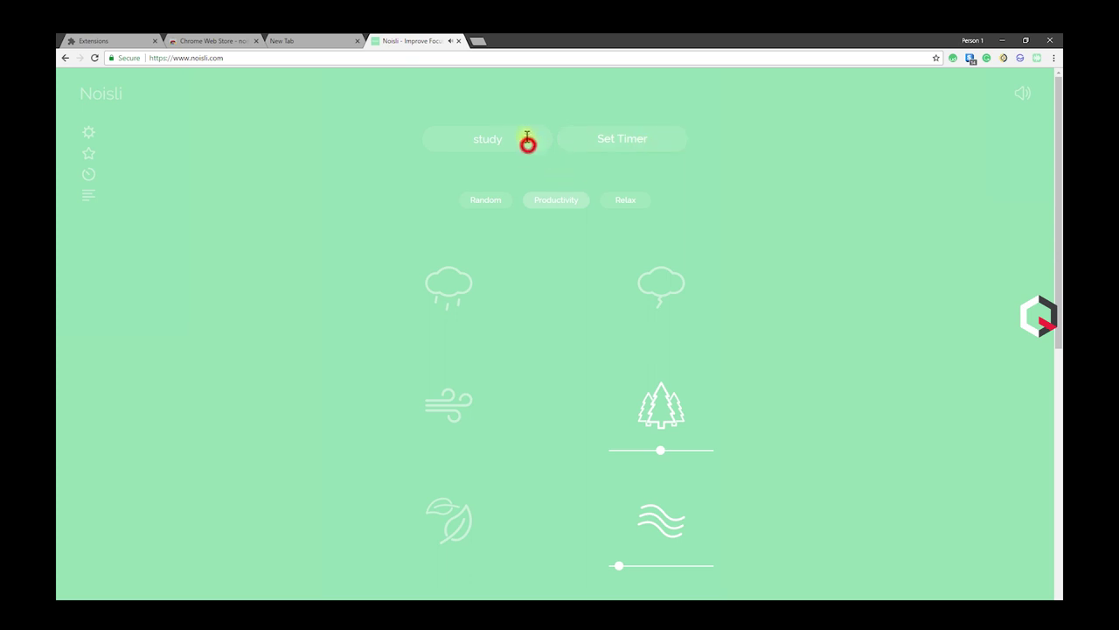
left_click(90, 154)
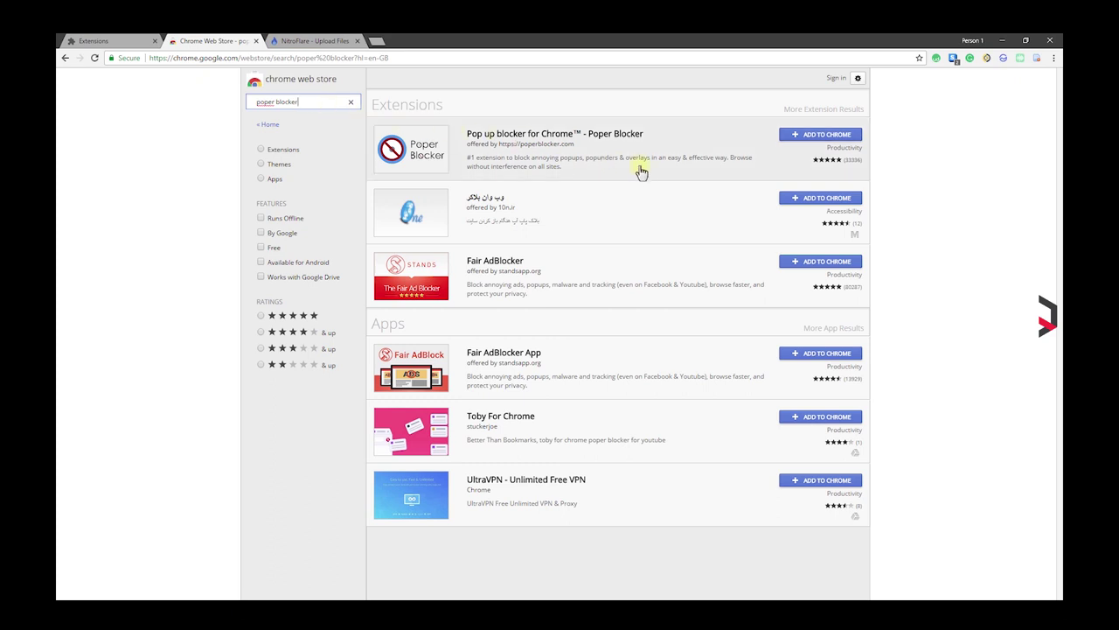
Step: Install Poper Blocker, have it block a test popup, and remove the test overlay
left_click(798, 145)
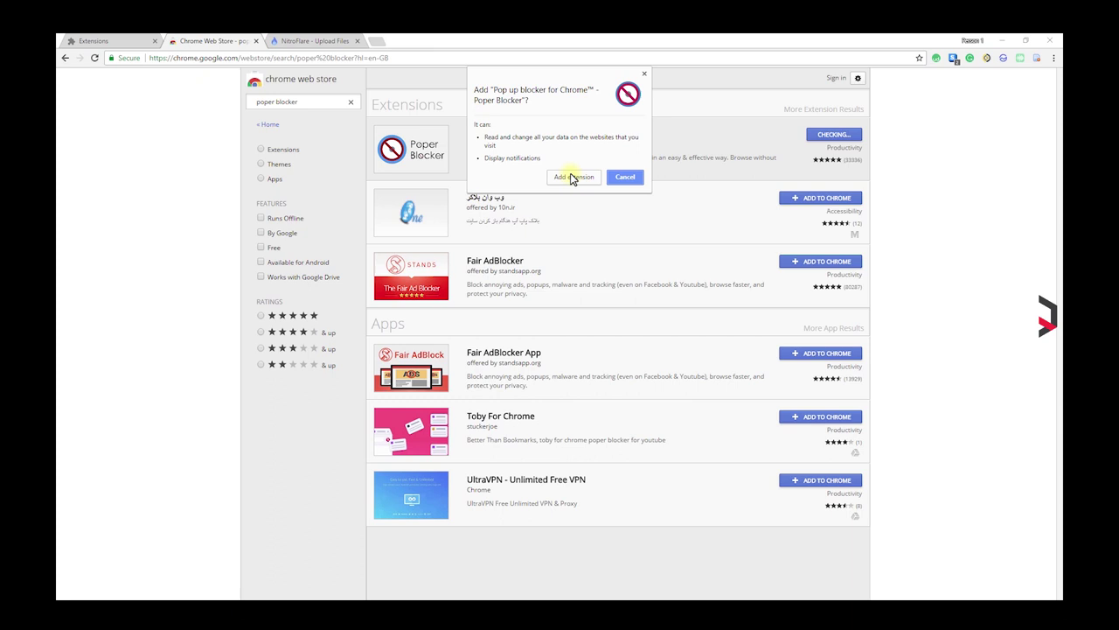
left_click(573, 178)
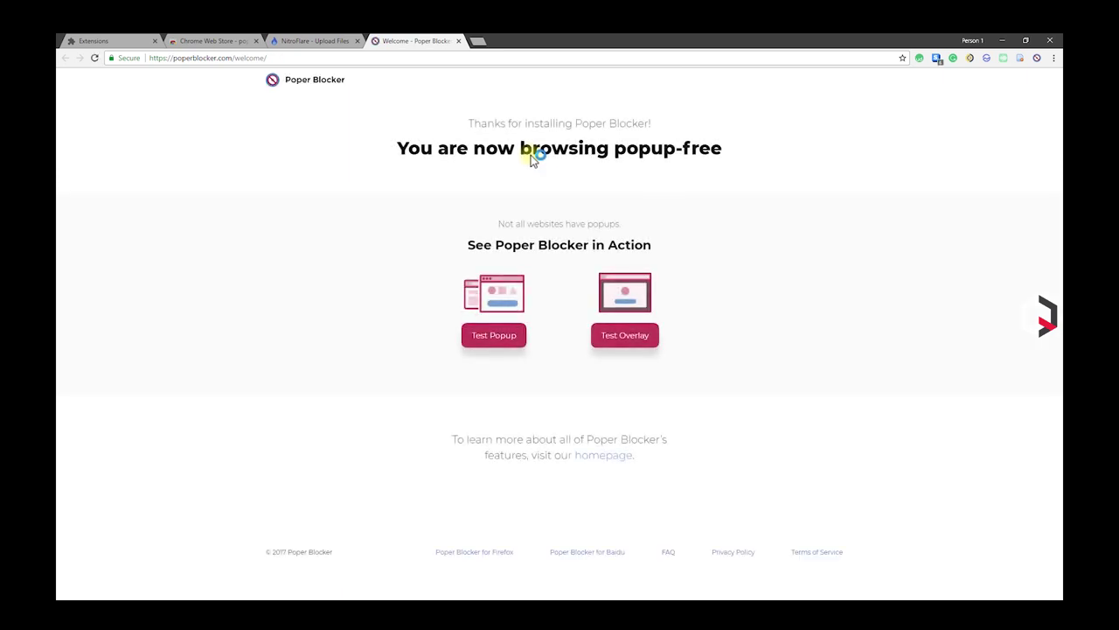
left_click(510, 341)
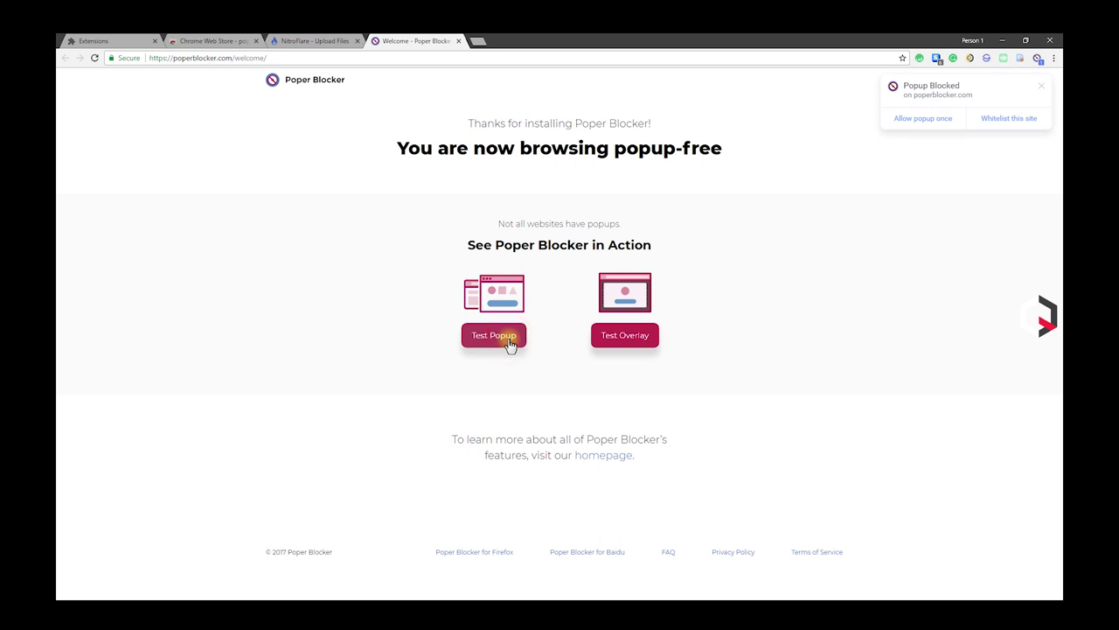
left_click(625, 340)
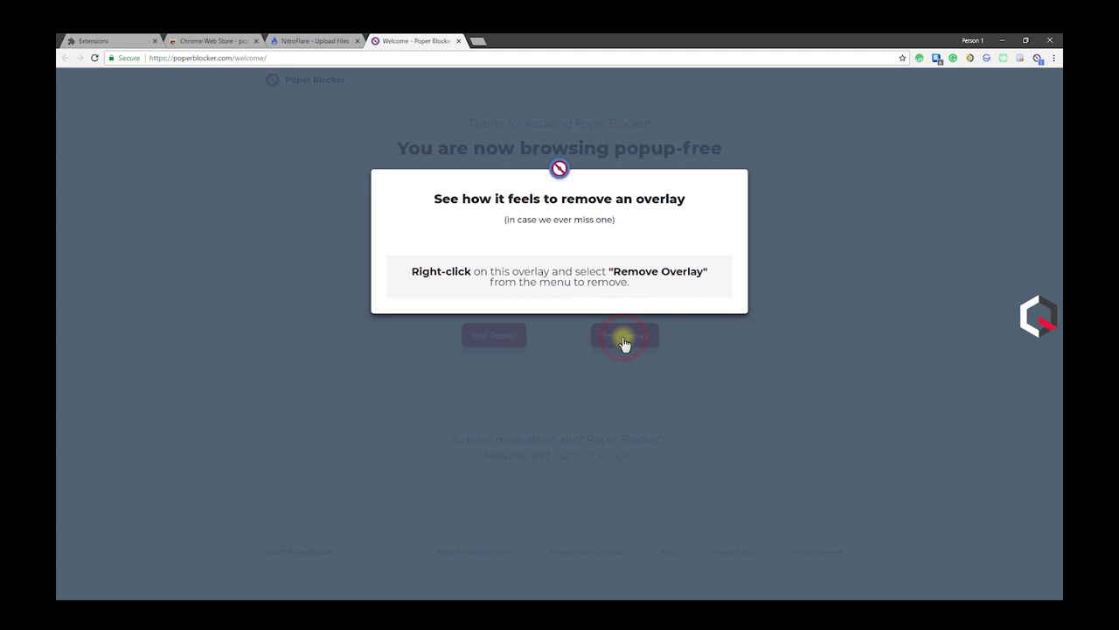
right_click(577, 234)
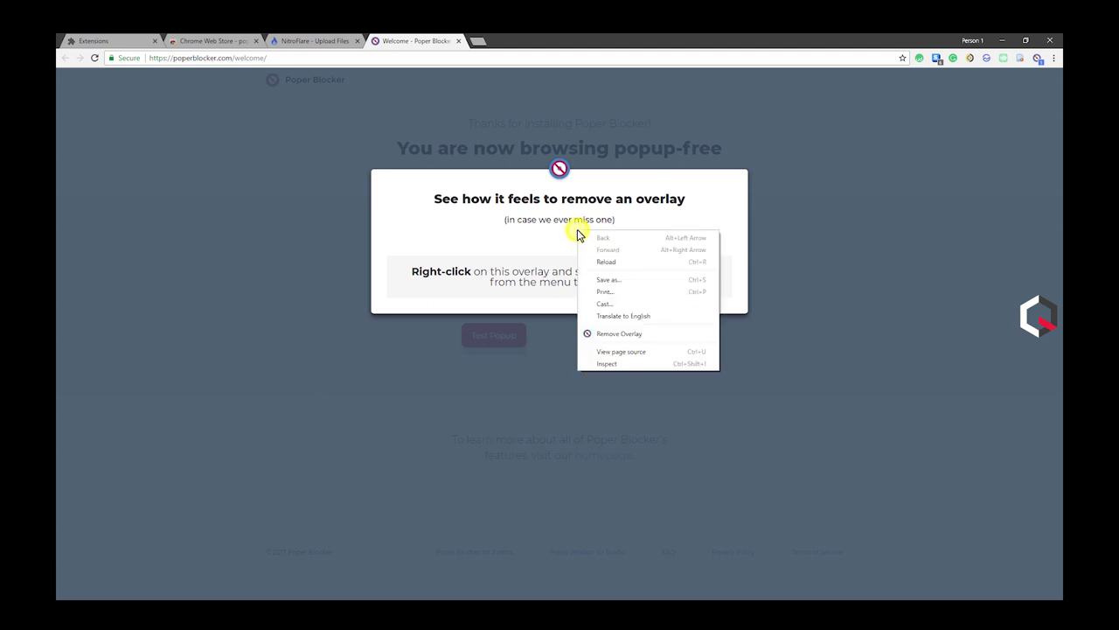
left_click(615, 336)
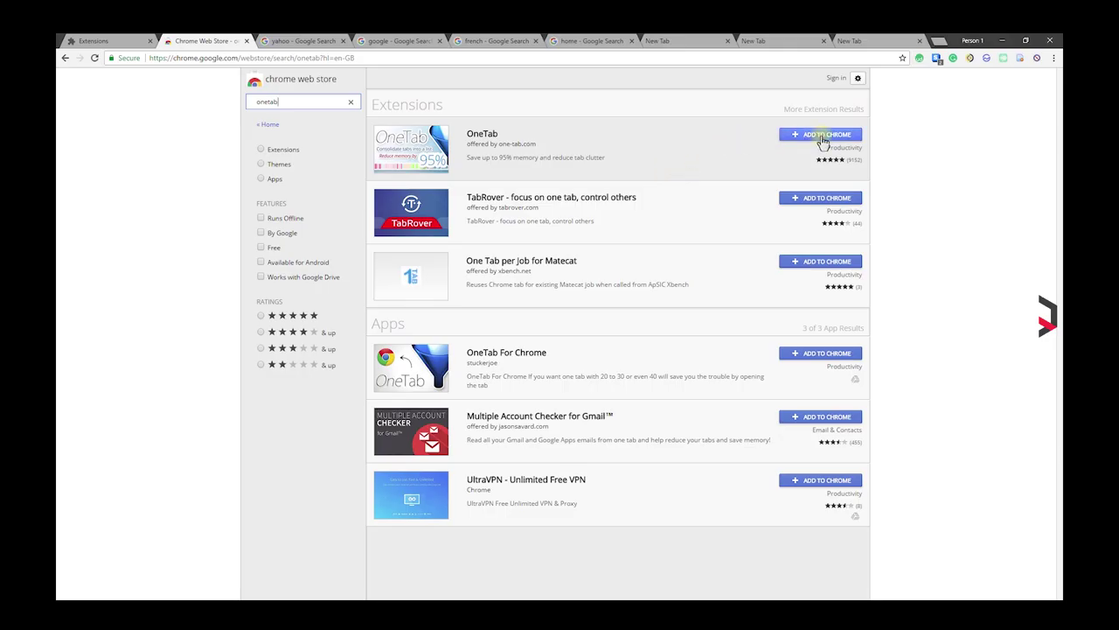
Step: Install OneTab, collapse the tabs into it, restore all six, then collapse them again
left_click(822, 137)
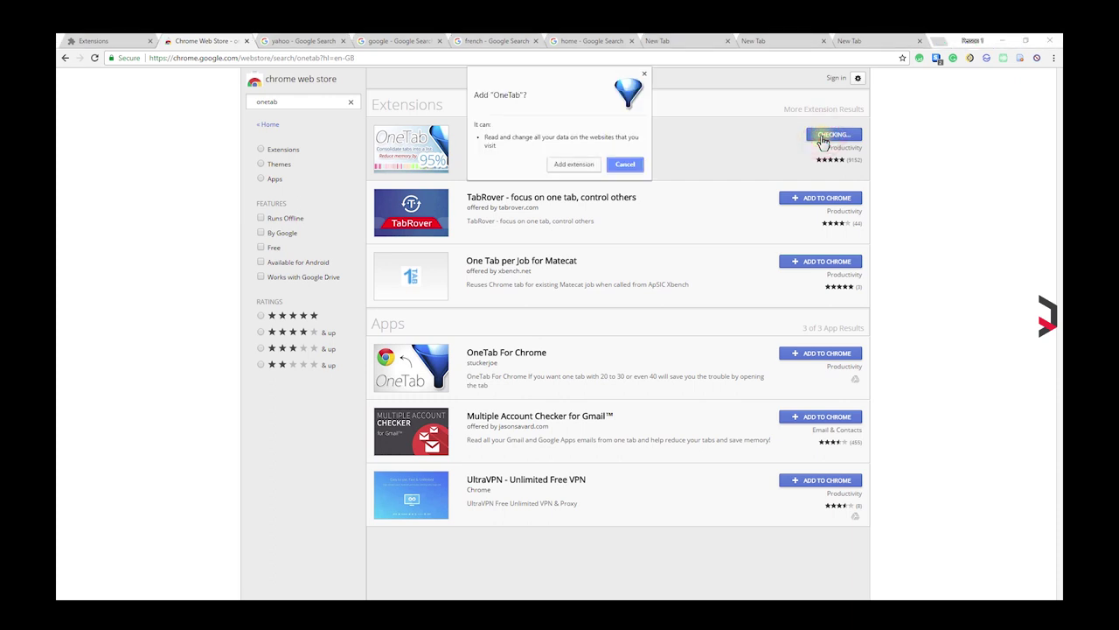
left_click(574, 164)
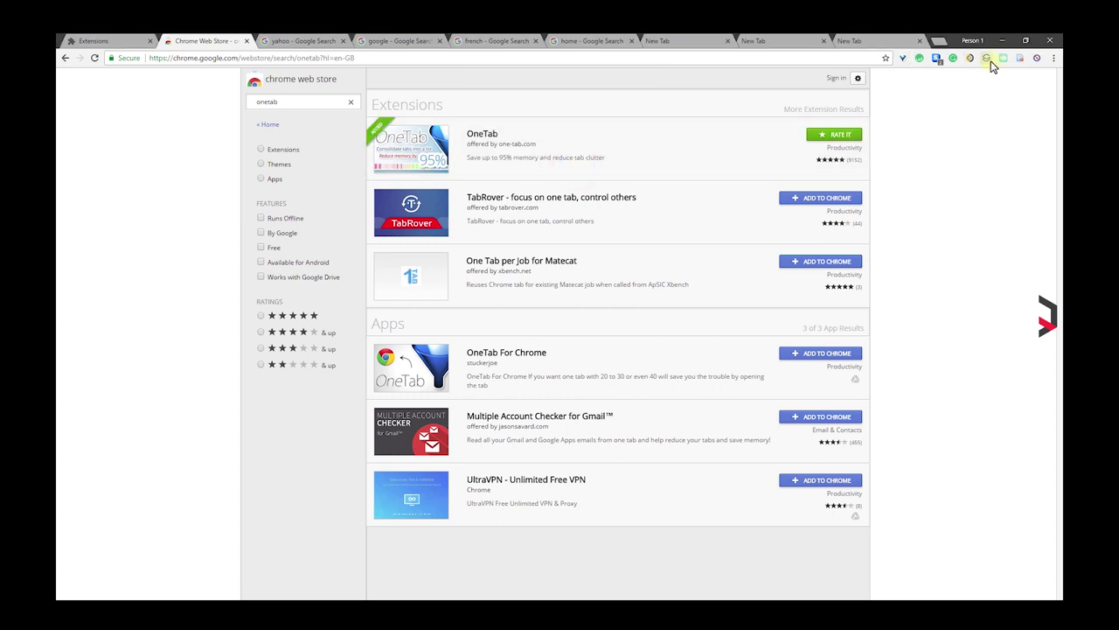
left_click(906, 59)
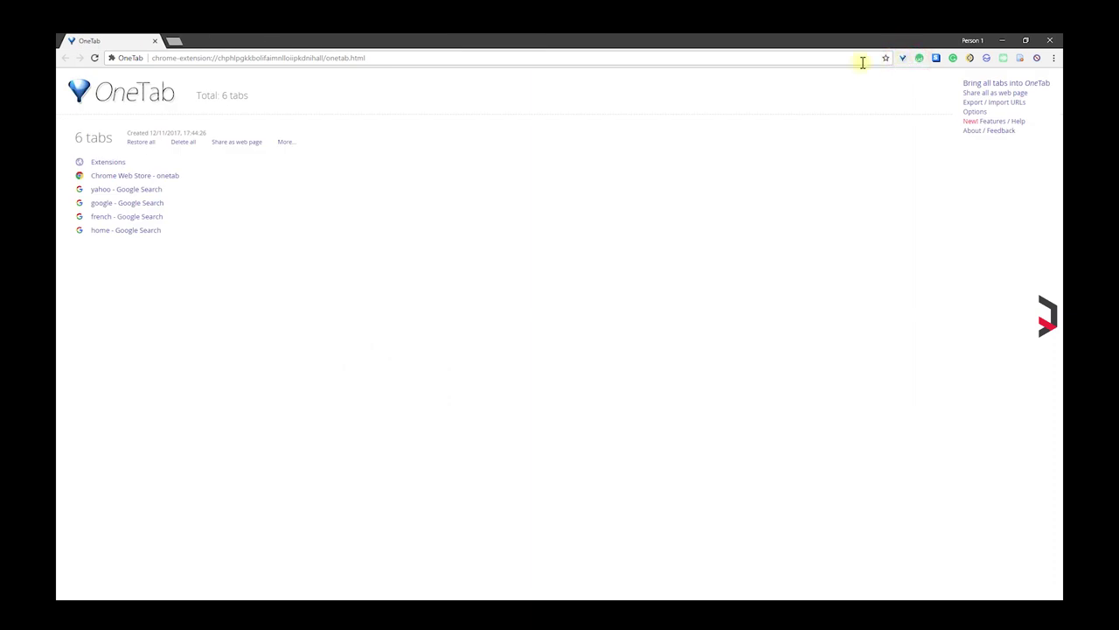
left_click(140, 142)
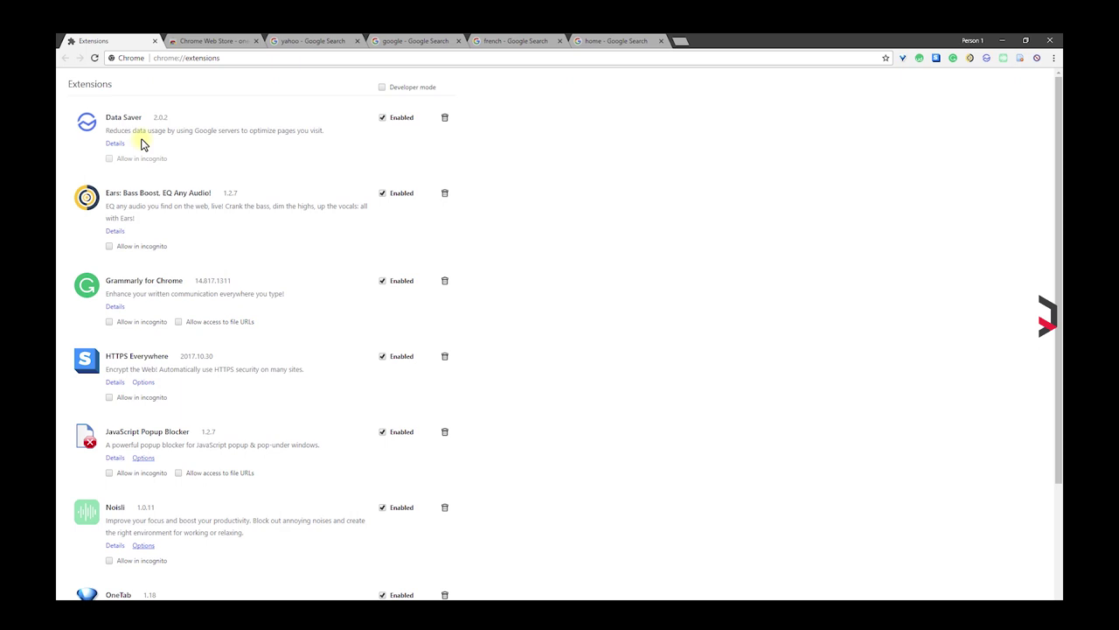
left_click(906, 60)
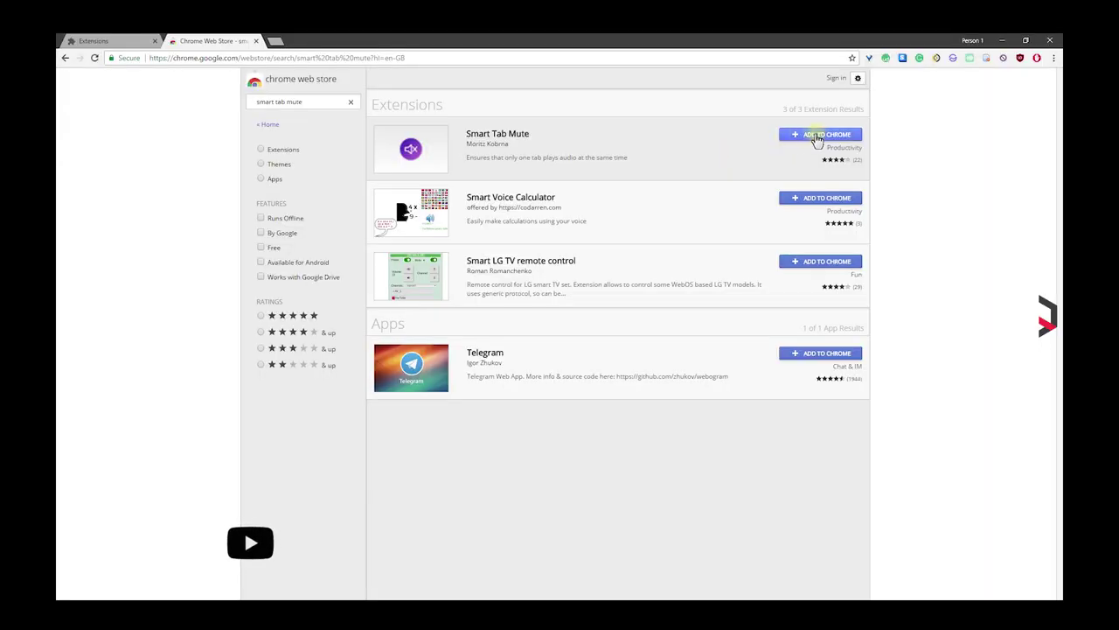
Step: Install the Smart Tab Mute extension from the Chrome Web Store
left_click(822, 134)
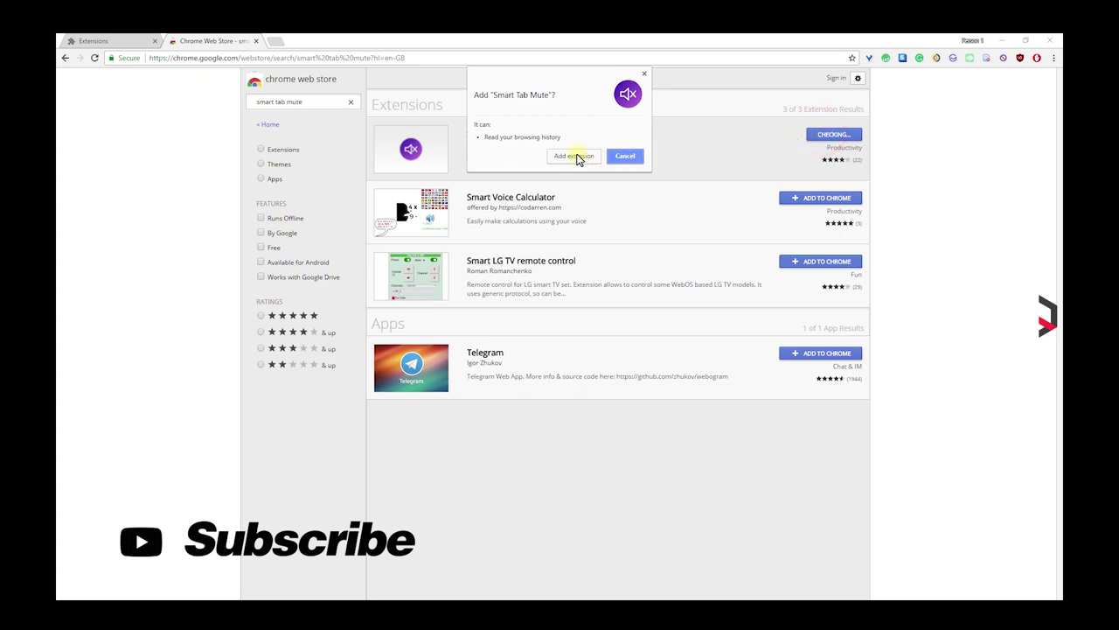
left_click(575, 156)
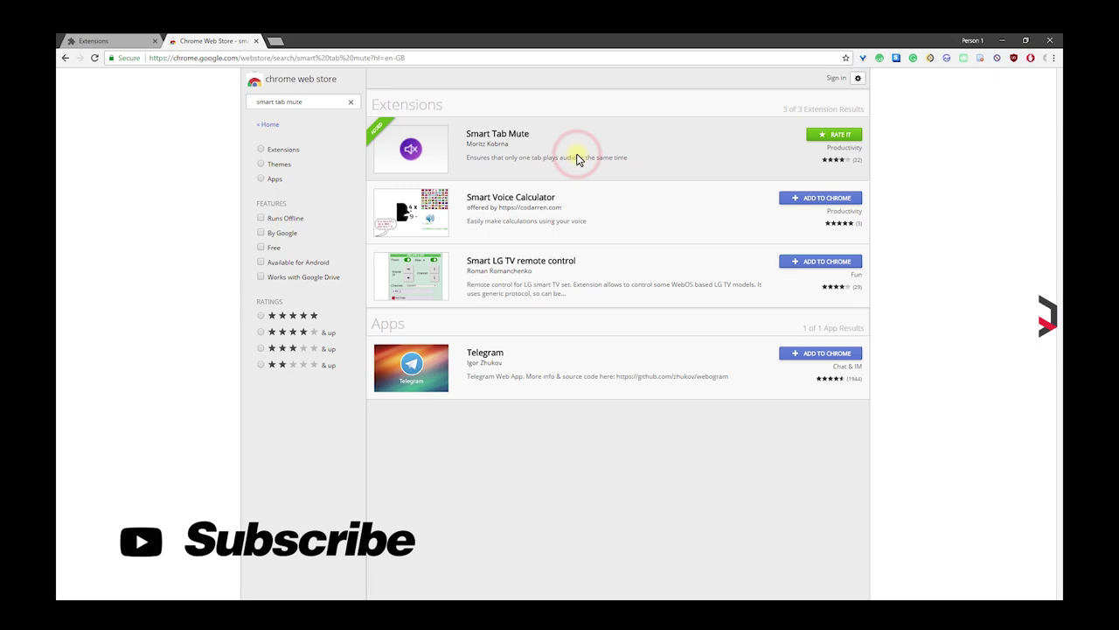
left_click(420, 41)
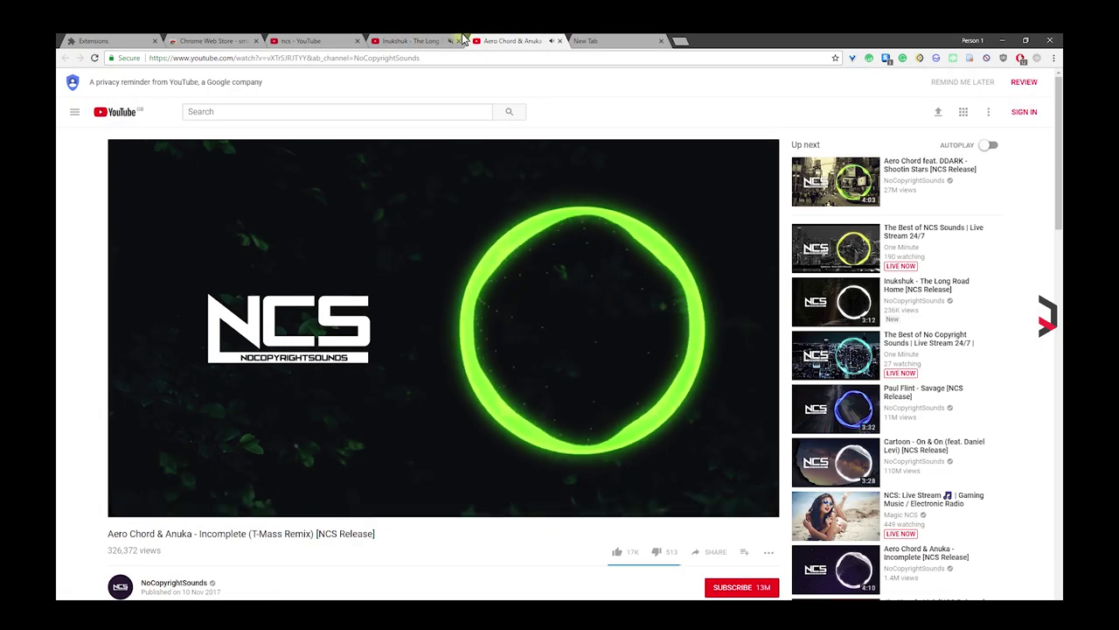
Step: Cycle through the open video tabs, then close the Inukshuk and Aero Chord video tabs
key("ctrl+shift+Tab")
key("ctrl+Tab")
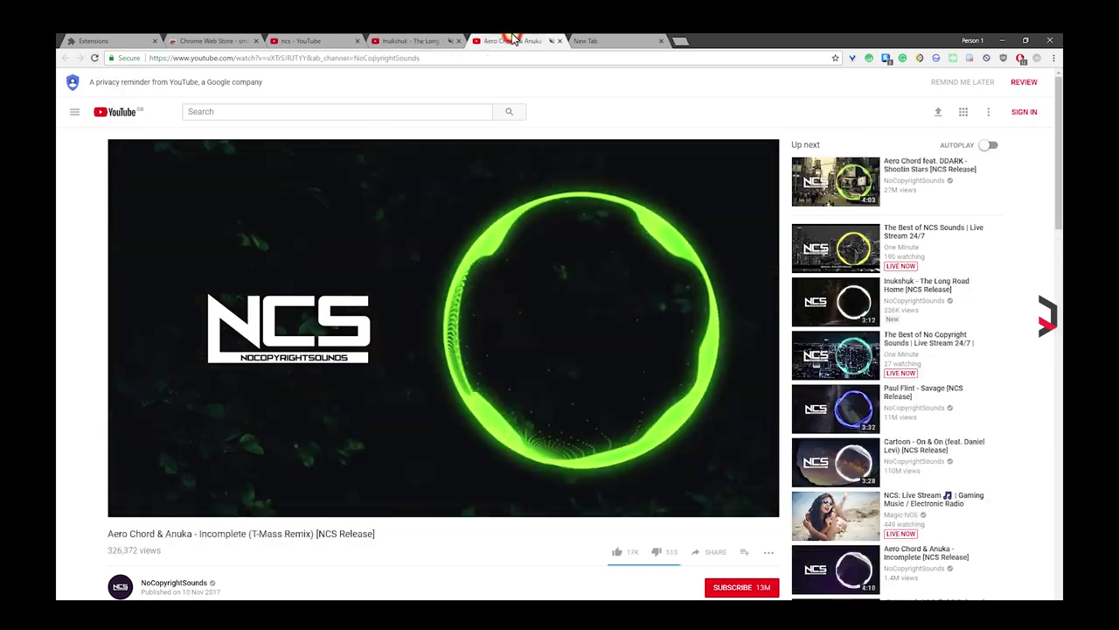
left_click(420, 41)
left_click(335, 41)
left_click(411, 42)
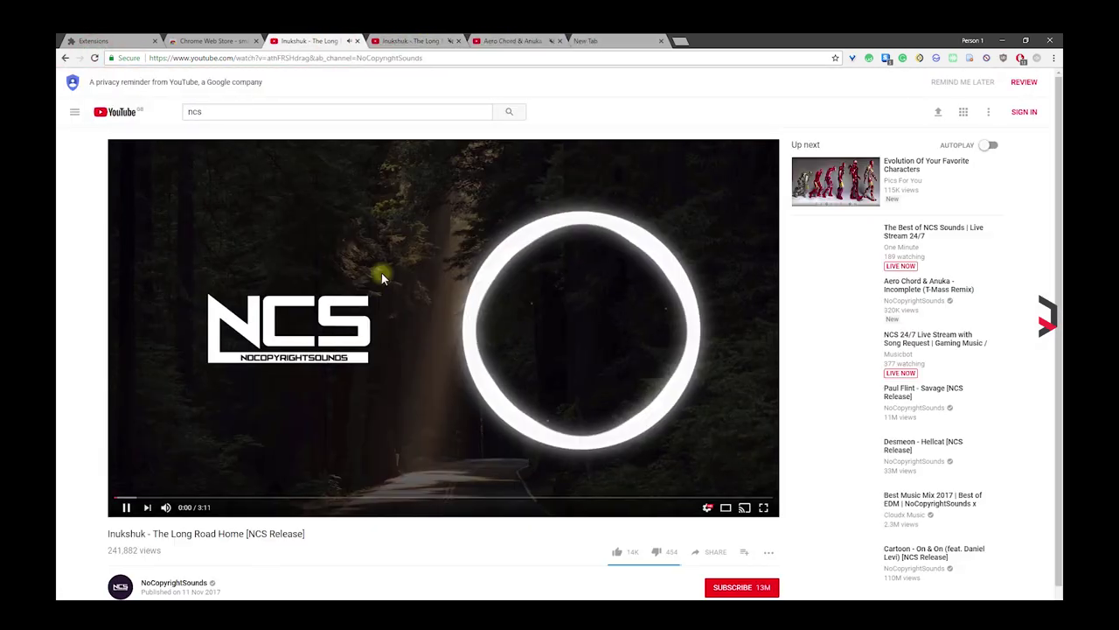
left_click(463, 41)
left_click(302, 41)
Step: Reopen the Inukshuk and Aero Chord videos in background tabs and switch to Aero Chord
middle_click(347, 334)
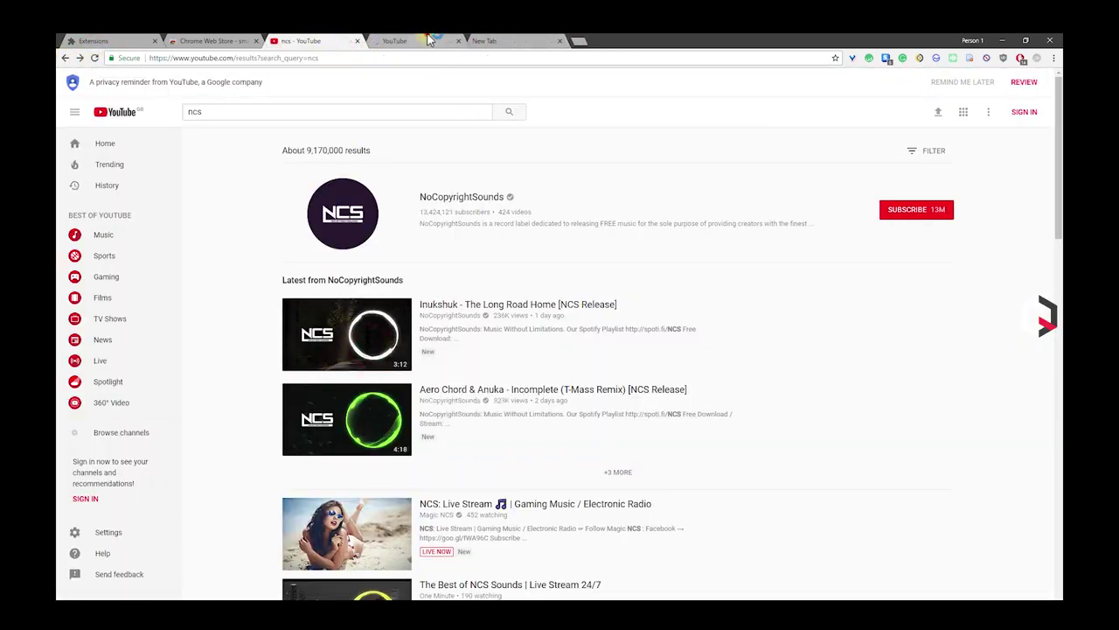
key("ctrl+Tab")
key("ctrl+shift+Tab")
middle_click(360, 424)
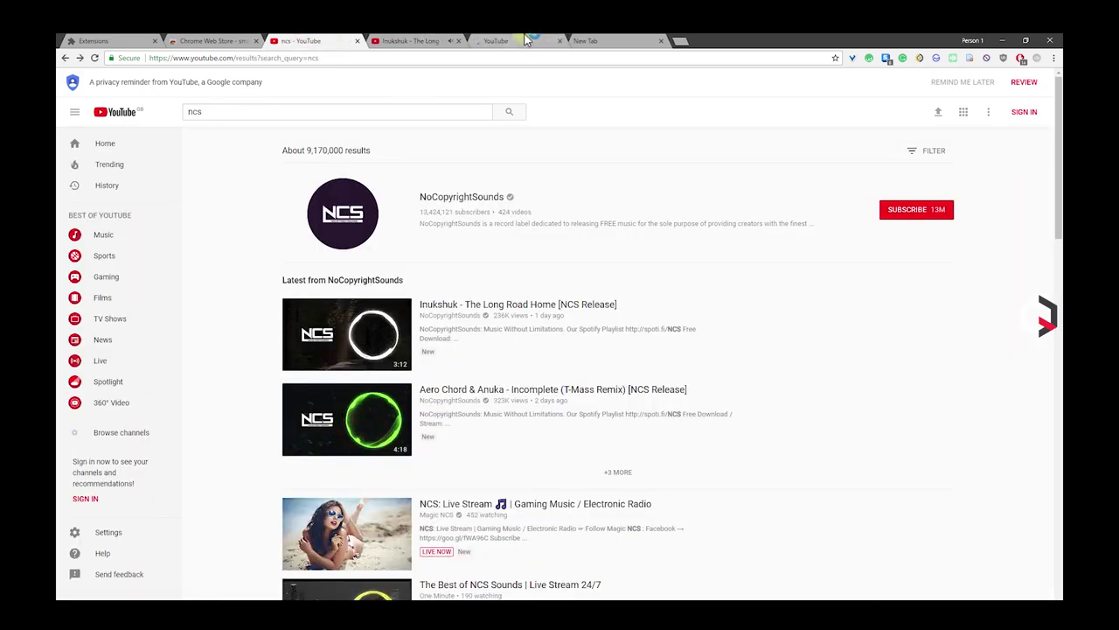
left_click(512, 41)
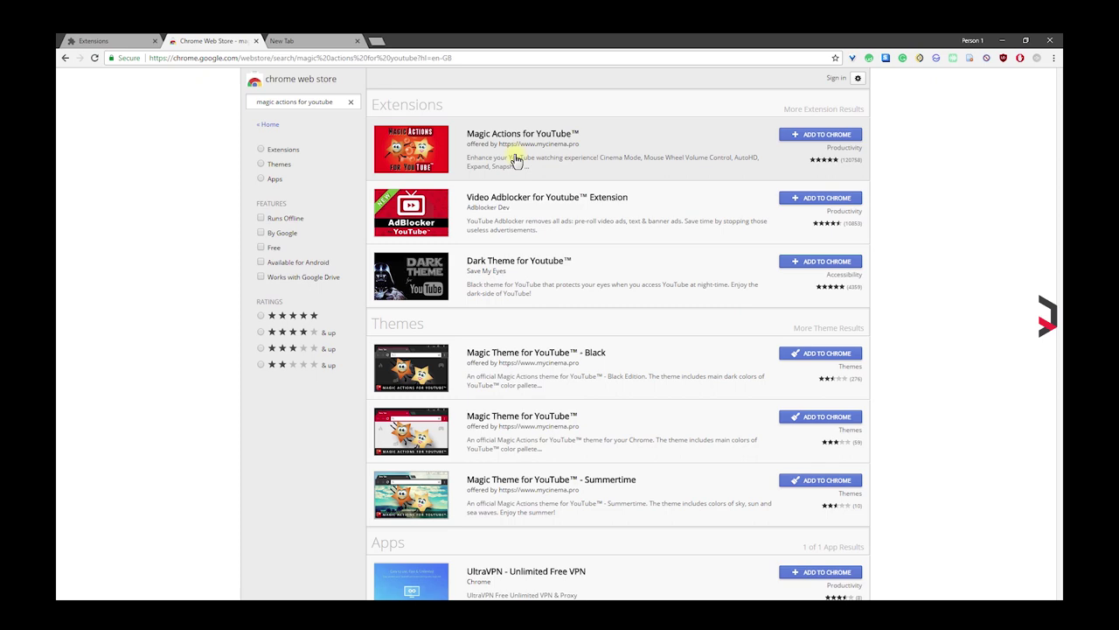
Step: Install Magic Actions for YouTube and cycle transform filters to zoom the Inukshuk video
left_click(829, 135)
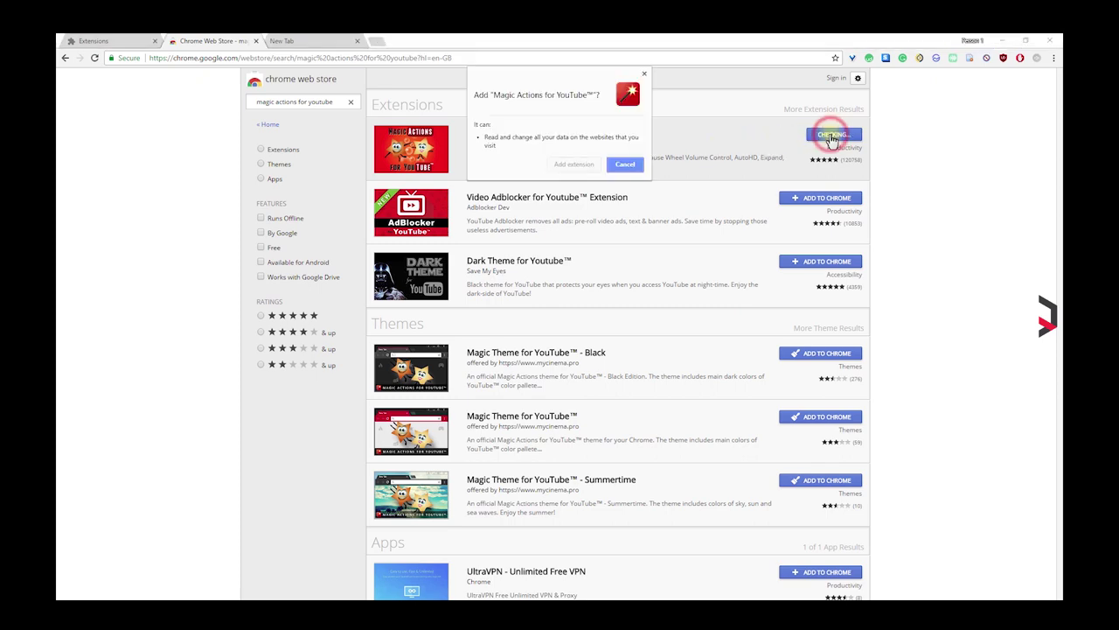
left_click(573, 165)
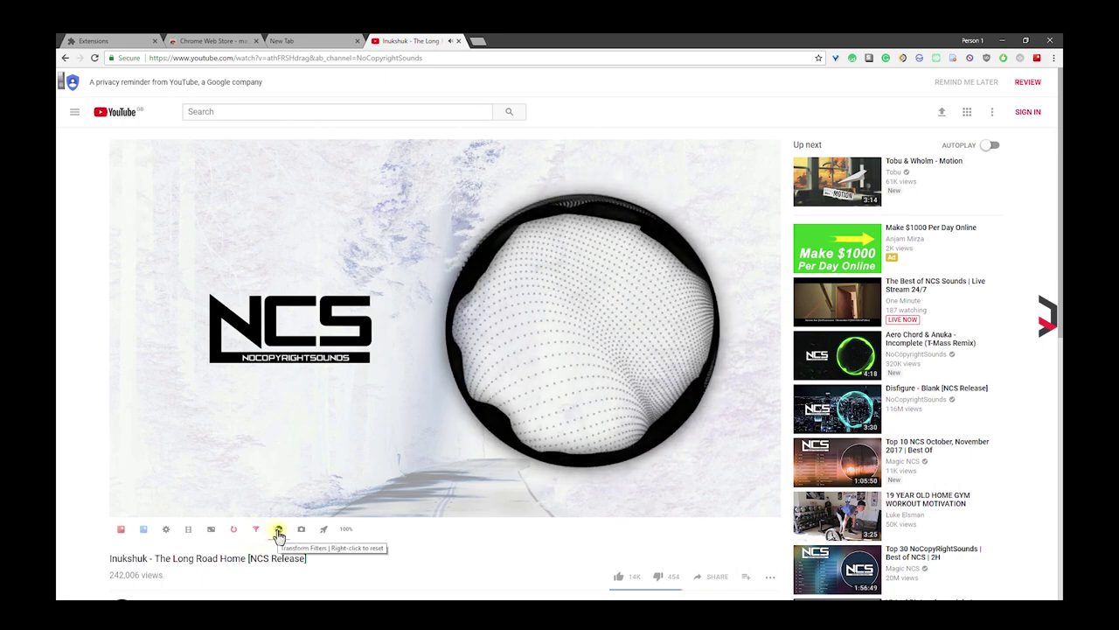
left_click(277, 531)
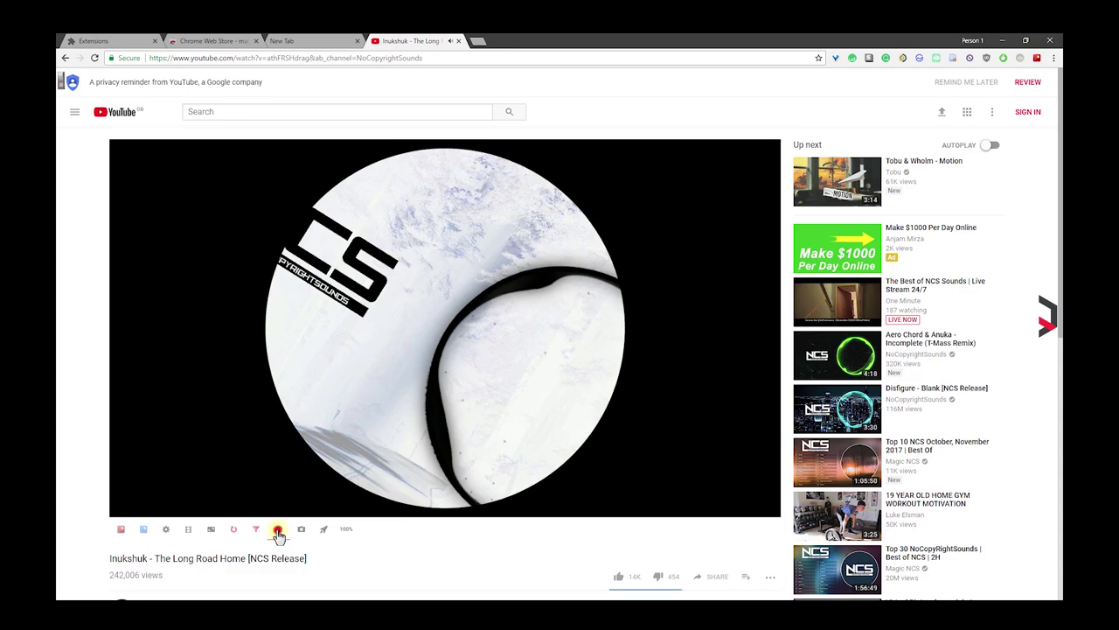
left_click(278, 531)
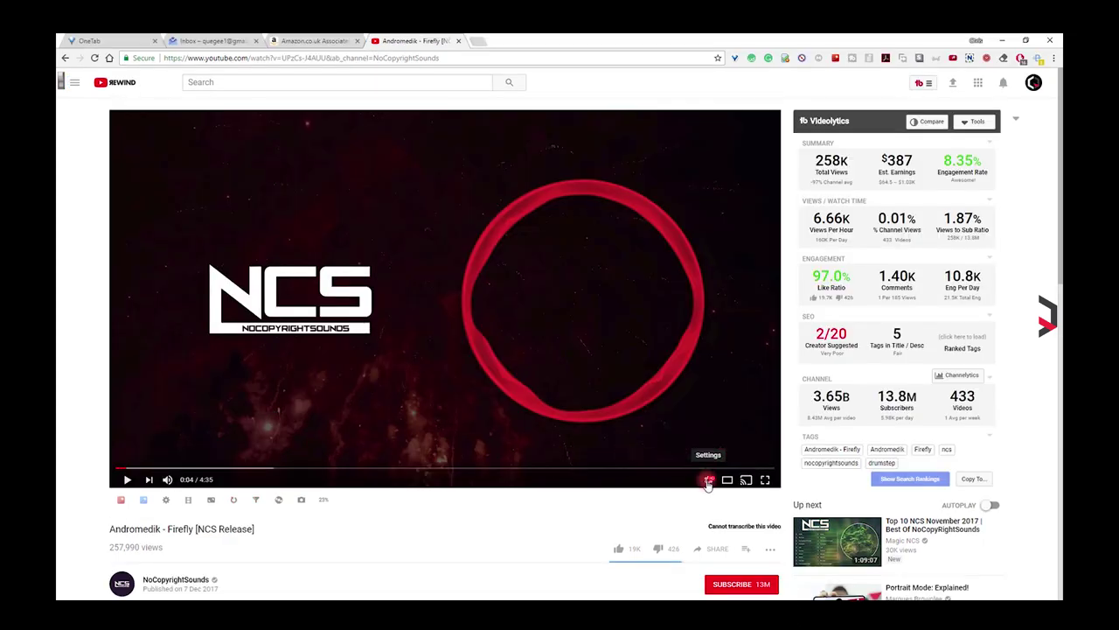
Step: Check the playback quality and browse the Magic Actions options page before closing it
left_click(708, 481)
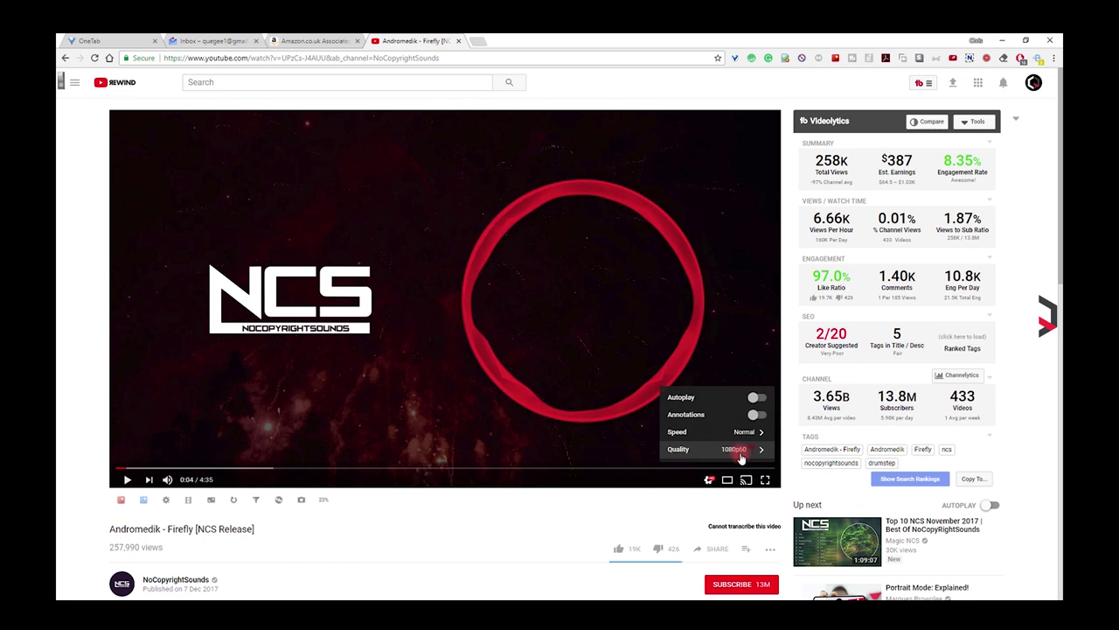
left_click(165, 501)
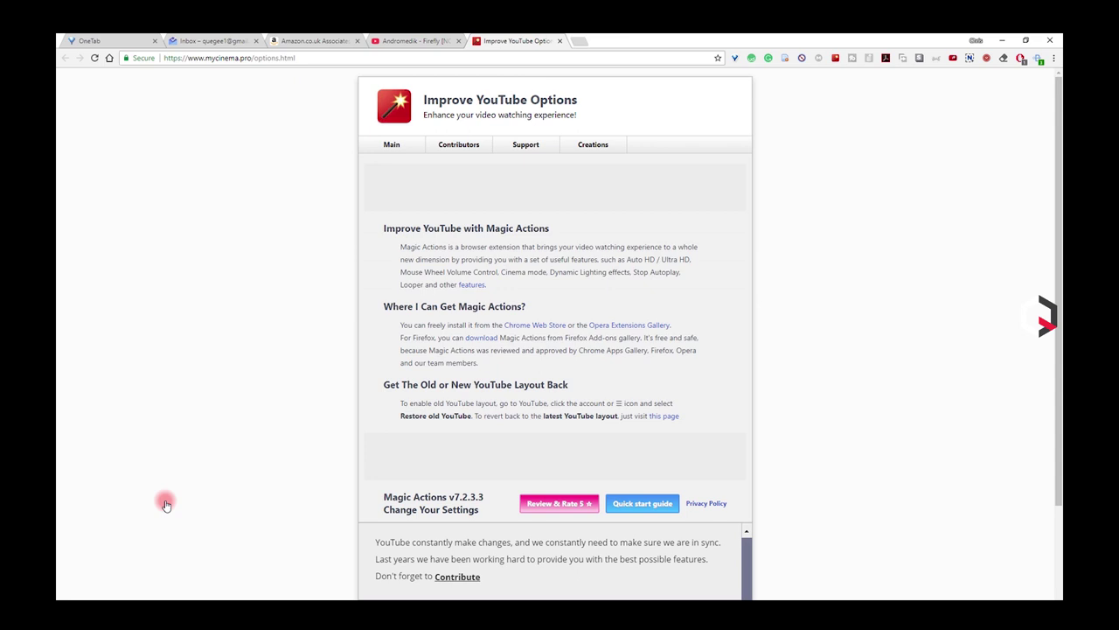
scroll(559, 438, "down", 5)
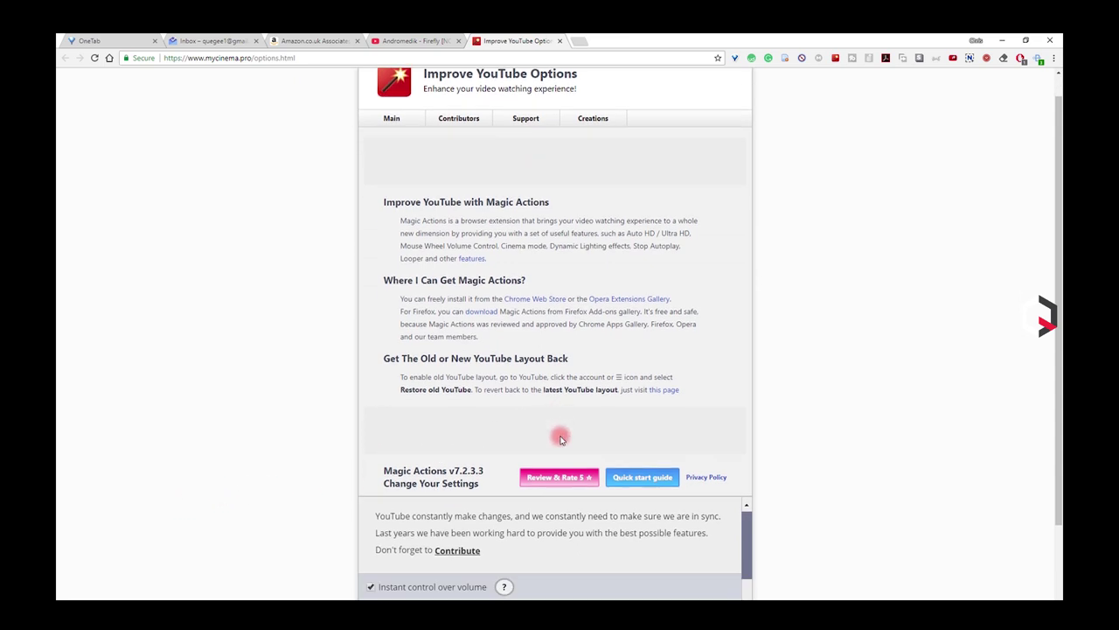
scroll(556, 439, "down", 1)
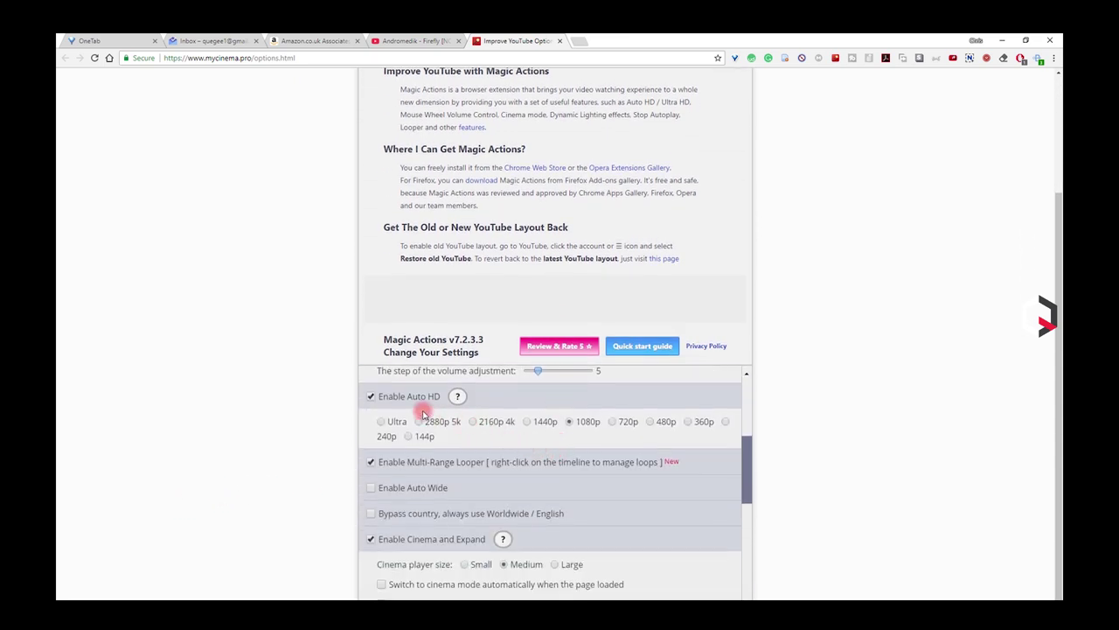
key("ctrl+w")
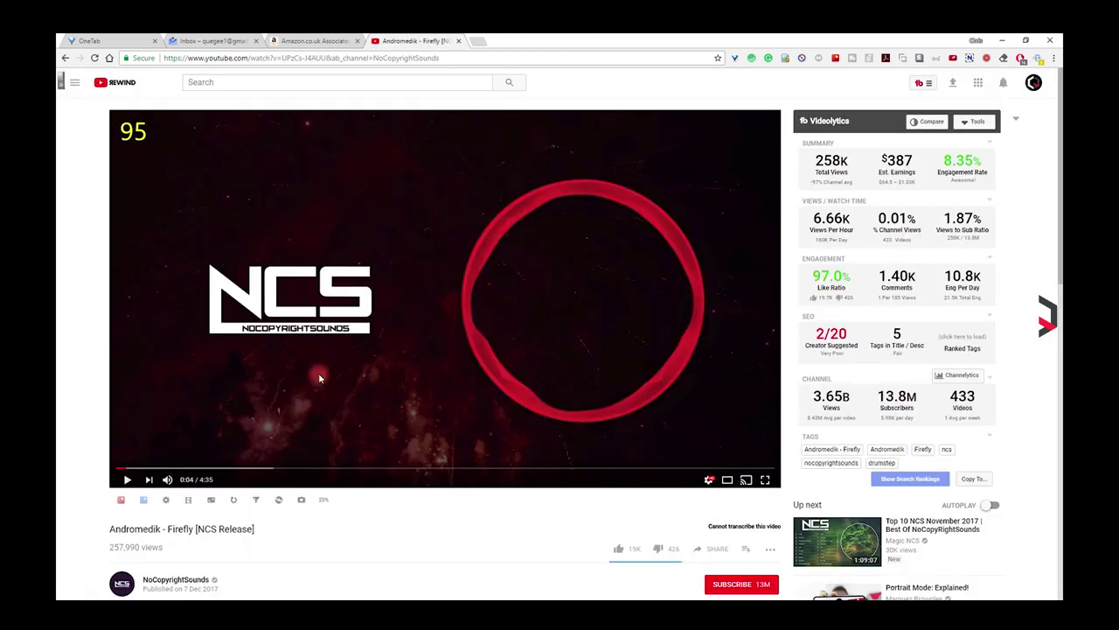
Step: Toggle cinema mode on and off and start the Andromedik - Firefly video
left_click(188, 501)
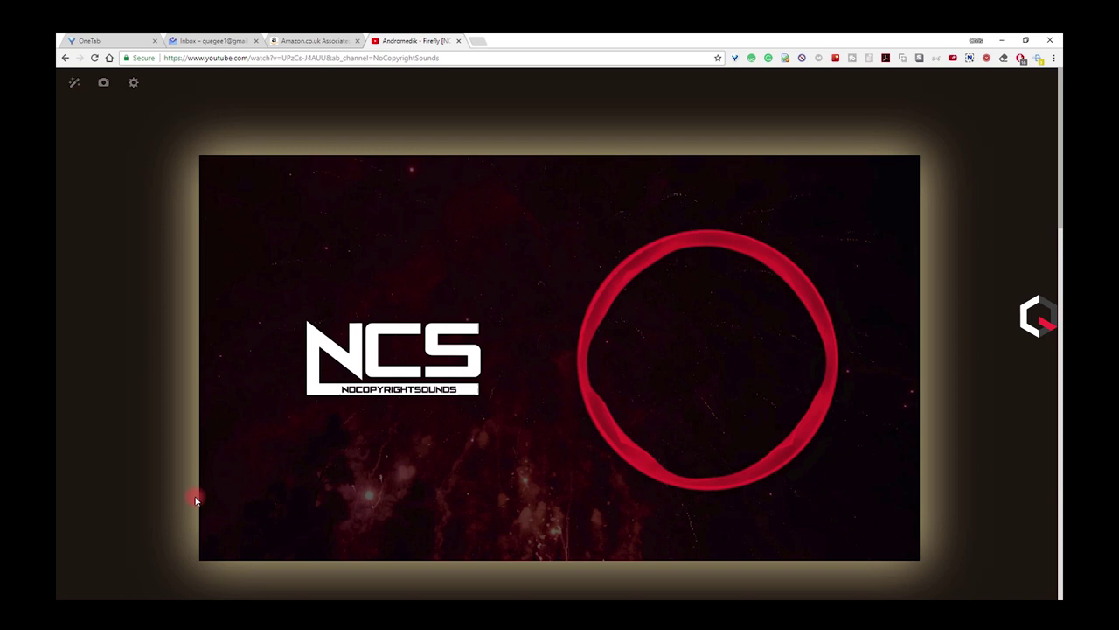
left_click(134, 432)
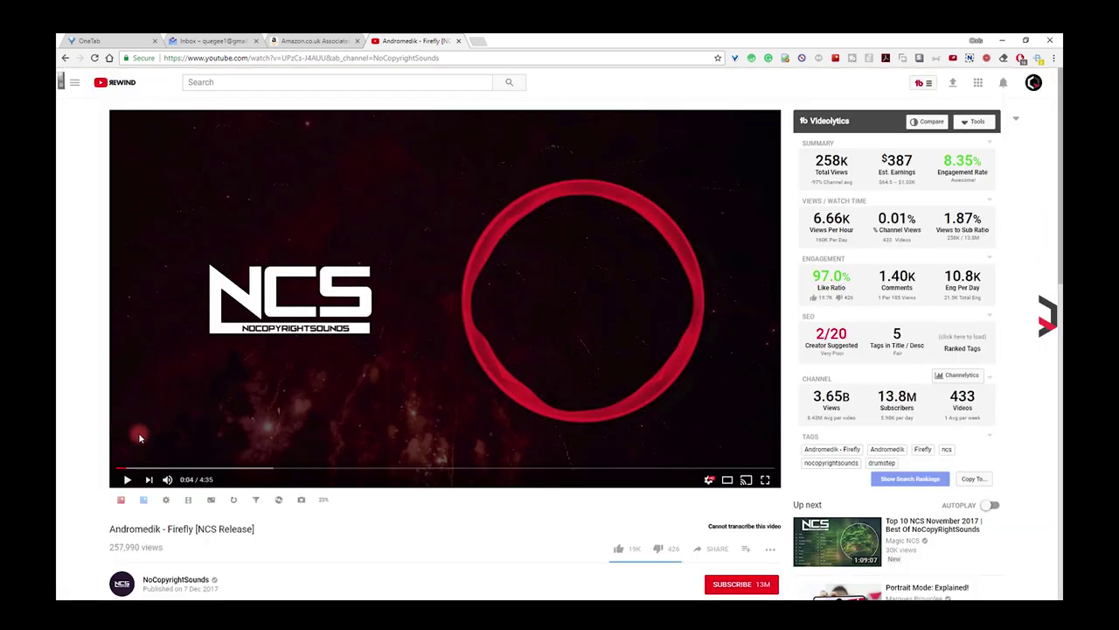
left_click(126, 479)
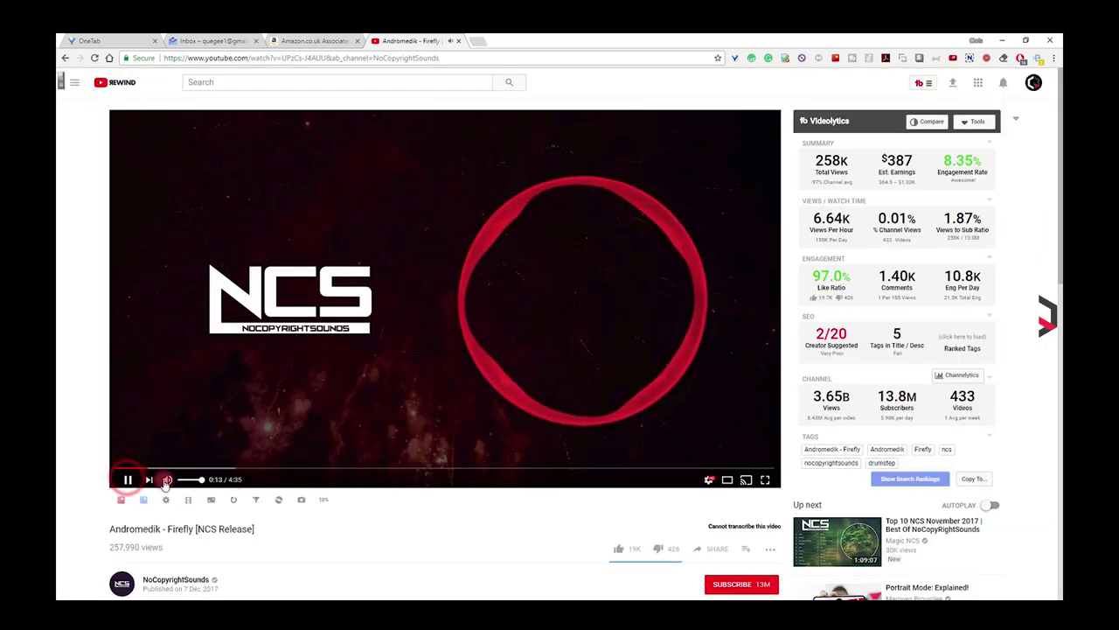
Step: Capture a snapshot of the video frame, review its image formats, and close the snapshot
left_click(300, 501)
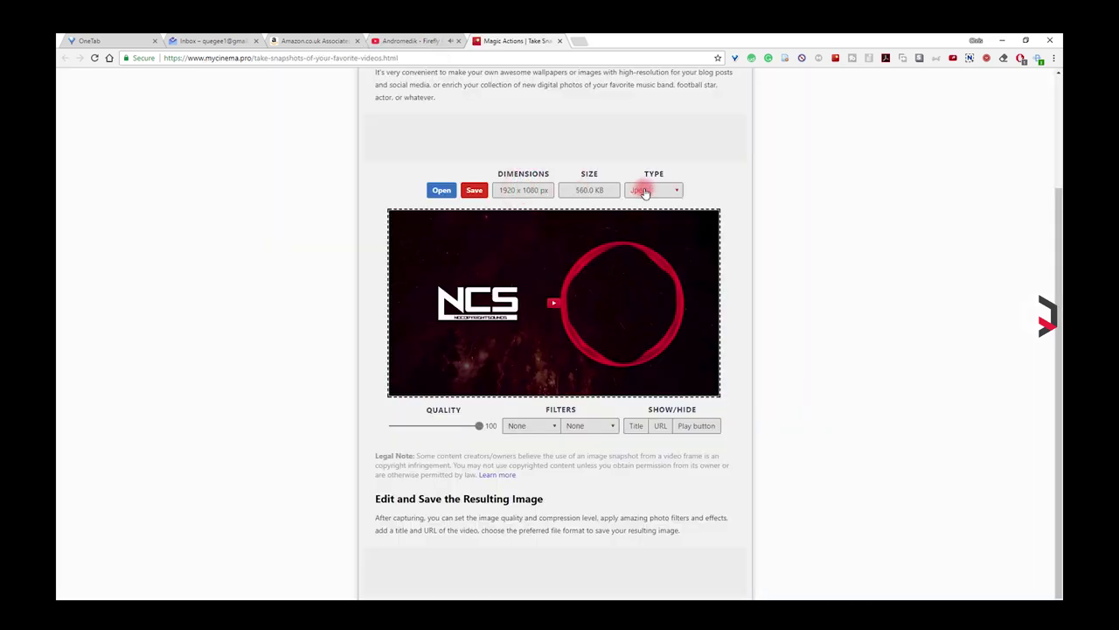
left_click(647, 190)
key("ctrl+w")
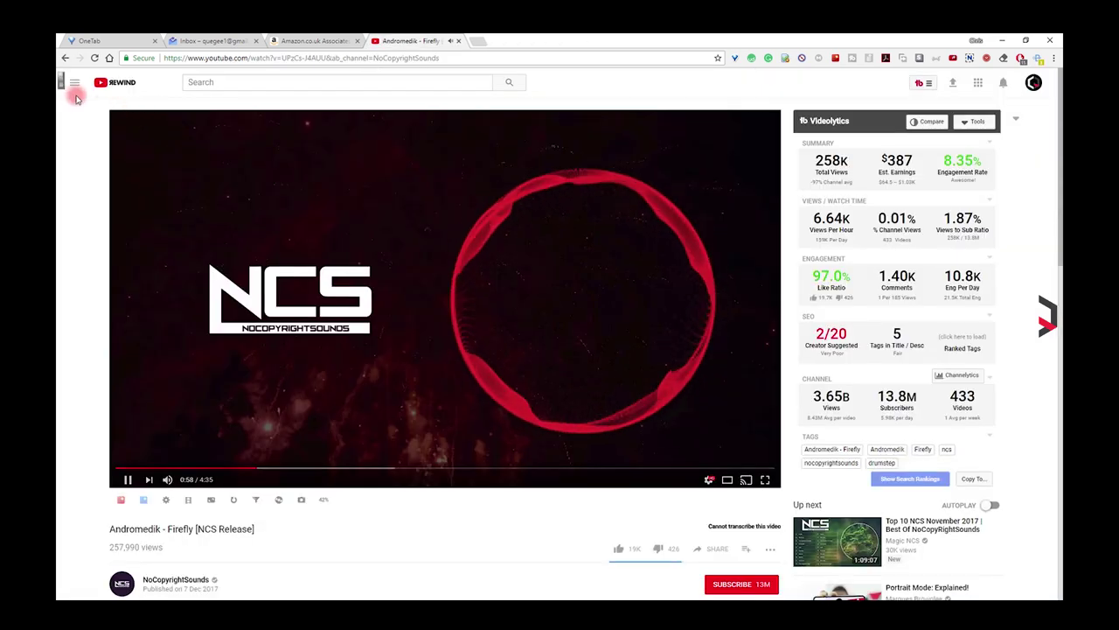
Step: Use the lamp button to dim the page around the video
left_click(63, 84)
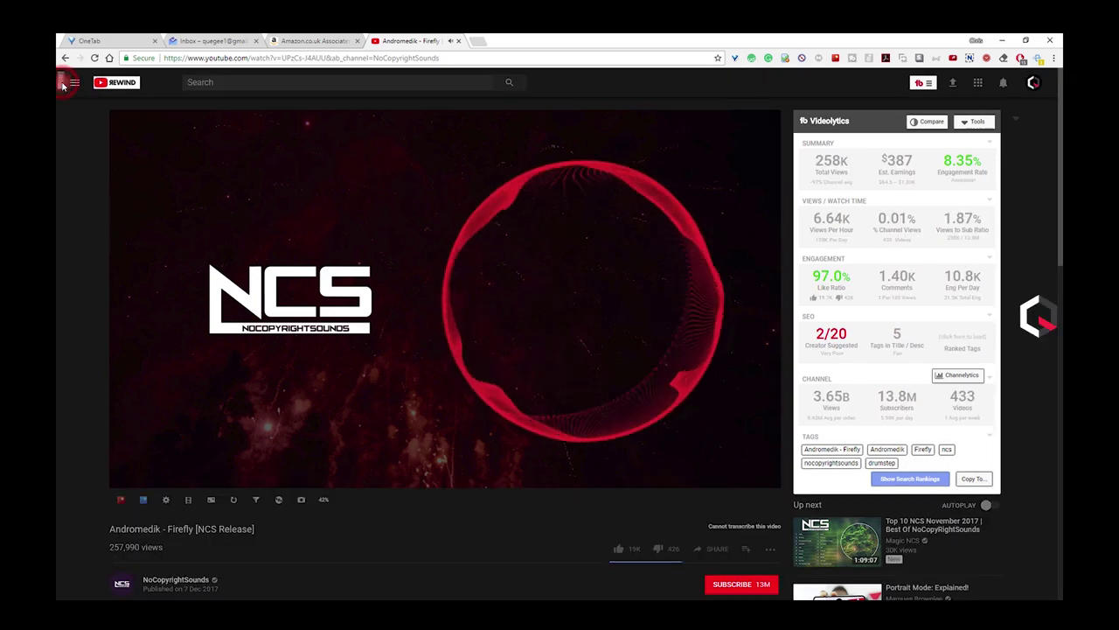
left_click(63, 84)
left_click(63, 84)
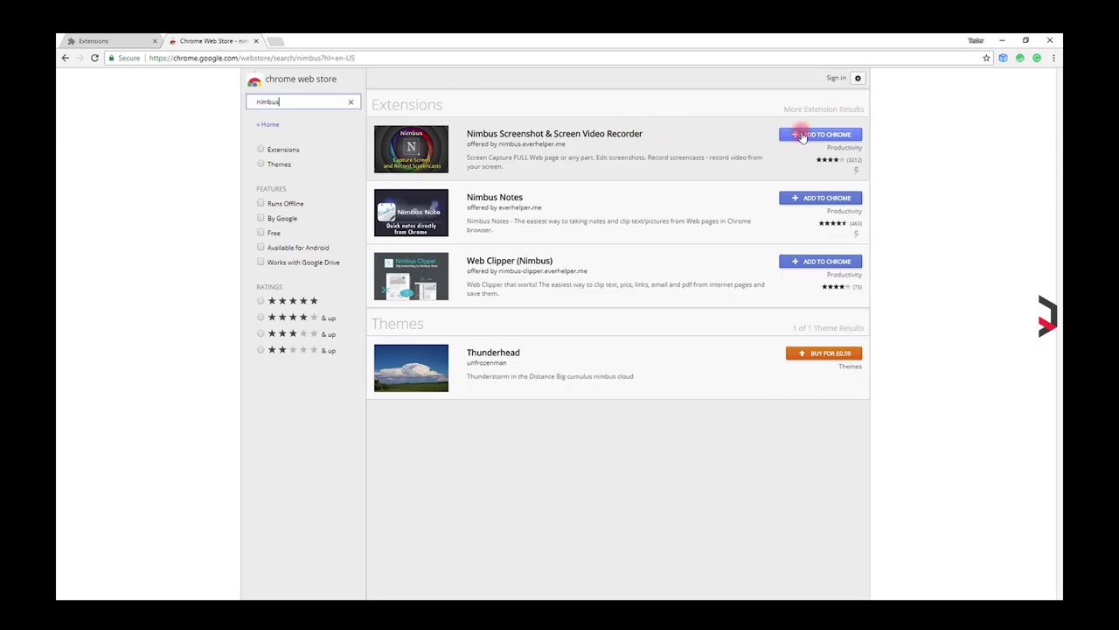
Step: Install Nimbus and capture the entire page, boxing the Version 8.4.7 note in red
left_click(801, 135)
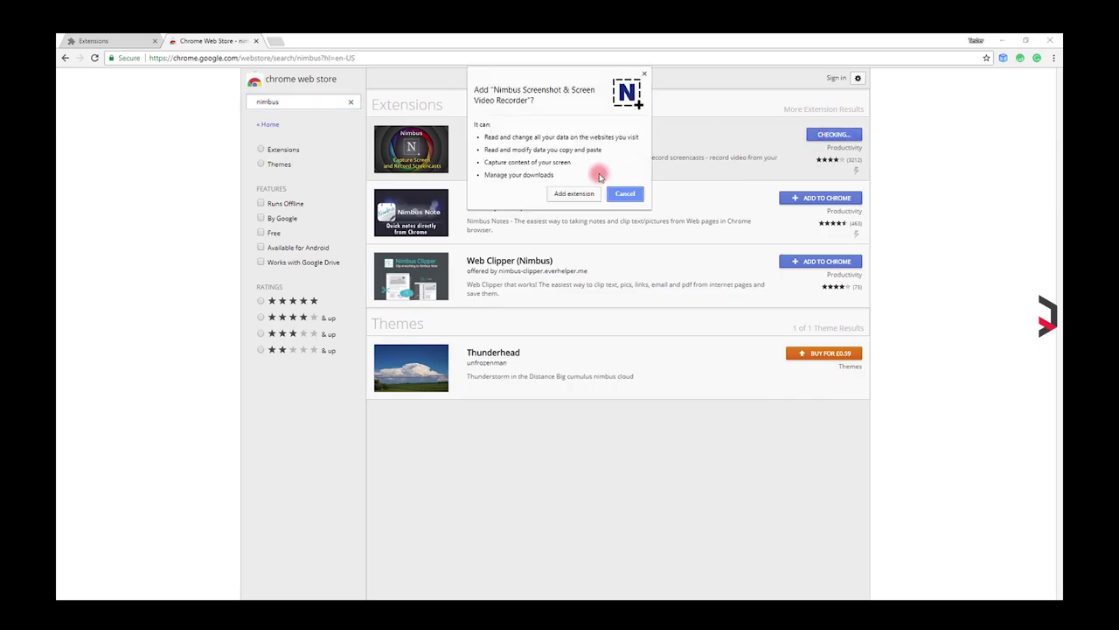
left_click(581, 194)
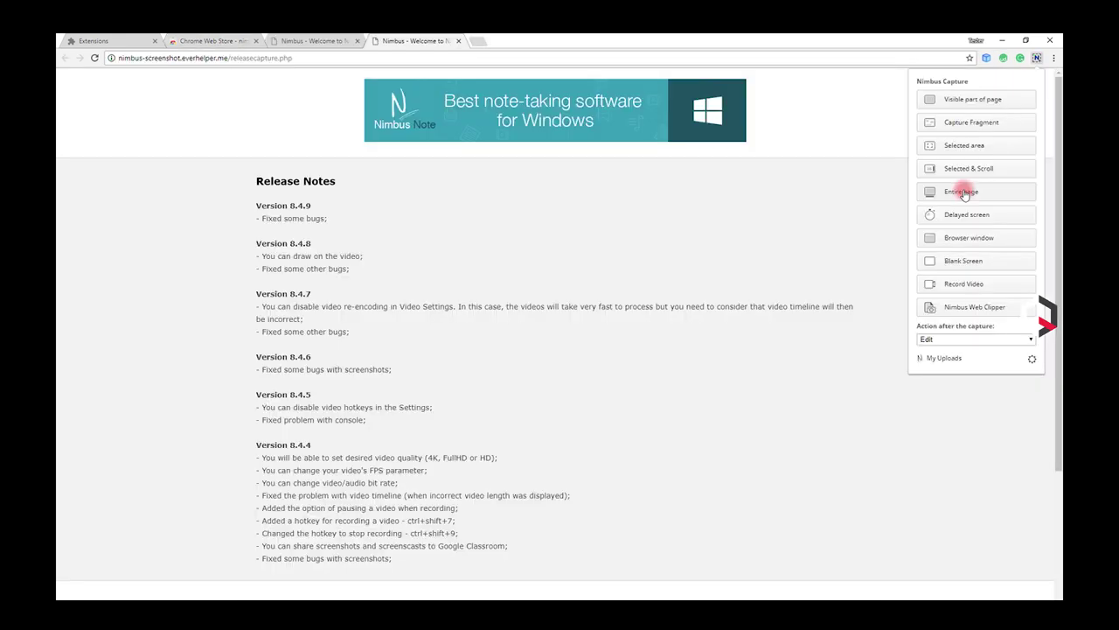
left_click(962, 191)
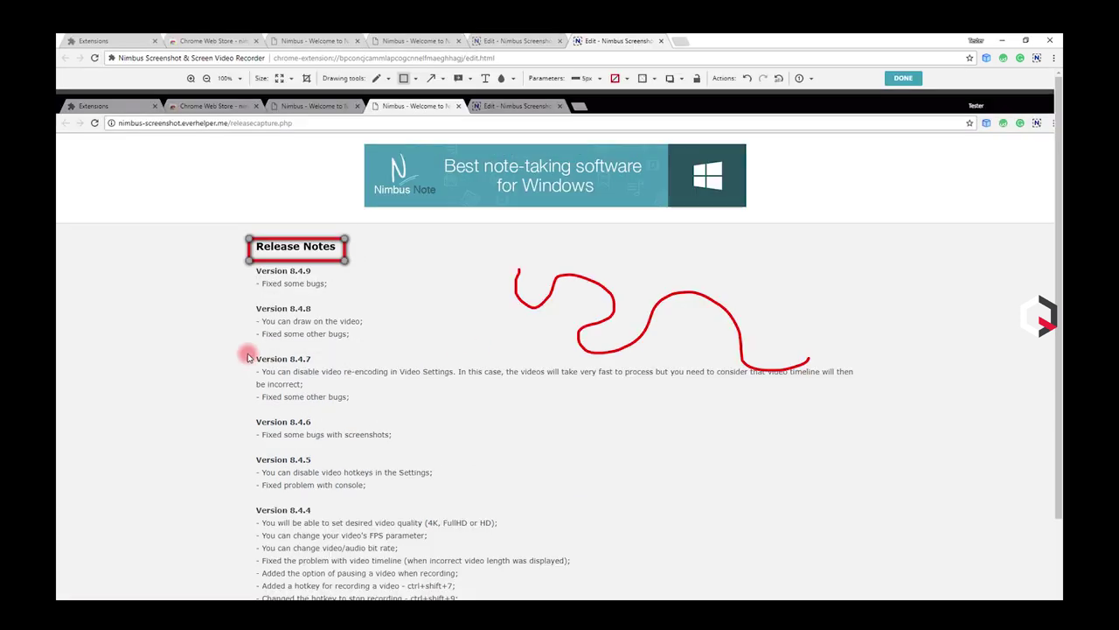
left_click_drag(248, 357, 871, 407)
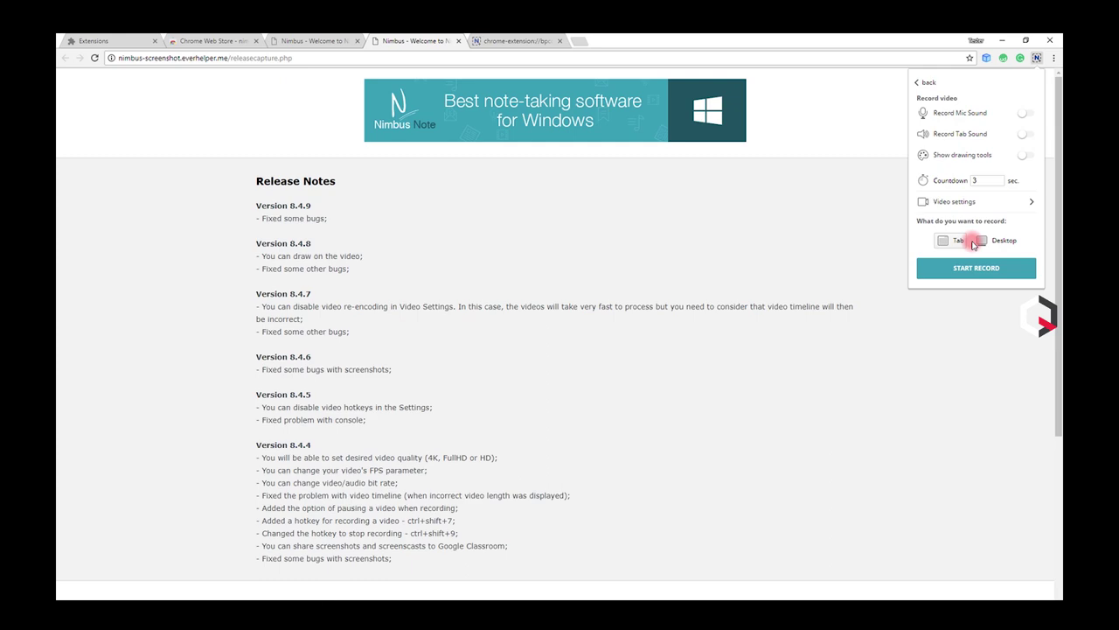
Step: Record the current tab as a video and preview the screencast full screen
left_click(976, 268)
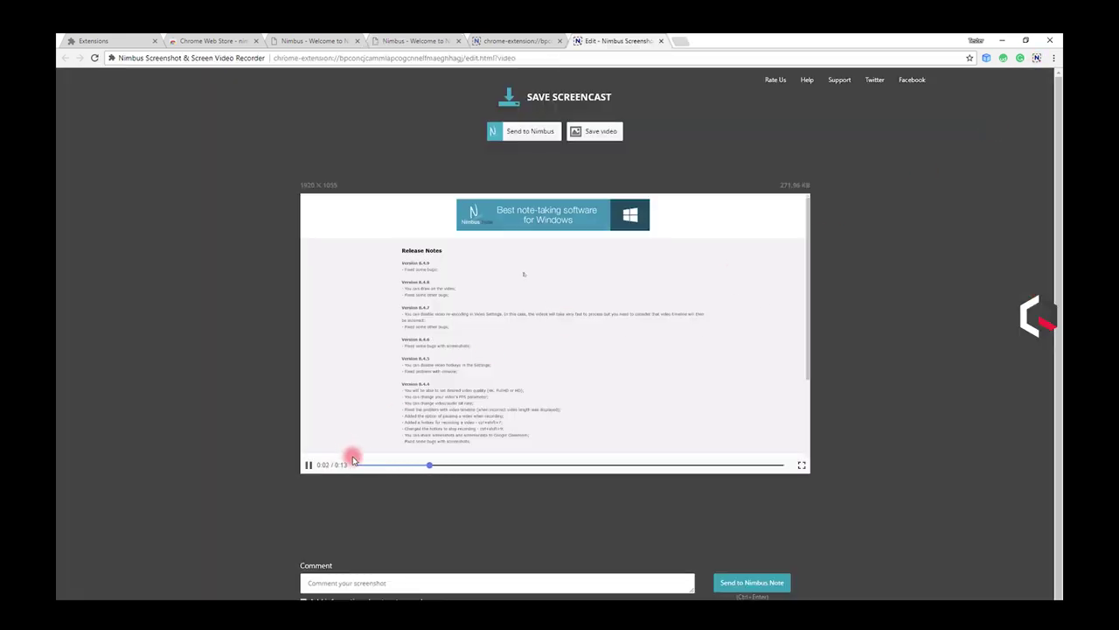
left_click(801, 465)
key("Escape")
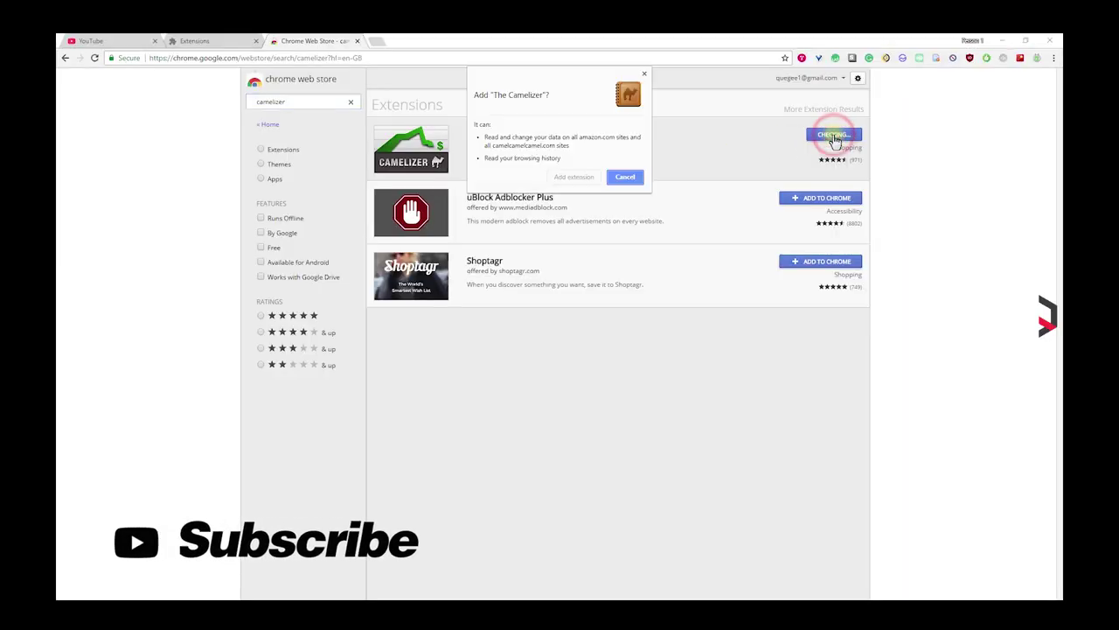
Step: Install The Camelizer, view the Canon camera's price history and try a 200 used-price watch
left_click(583, 177)
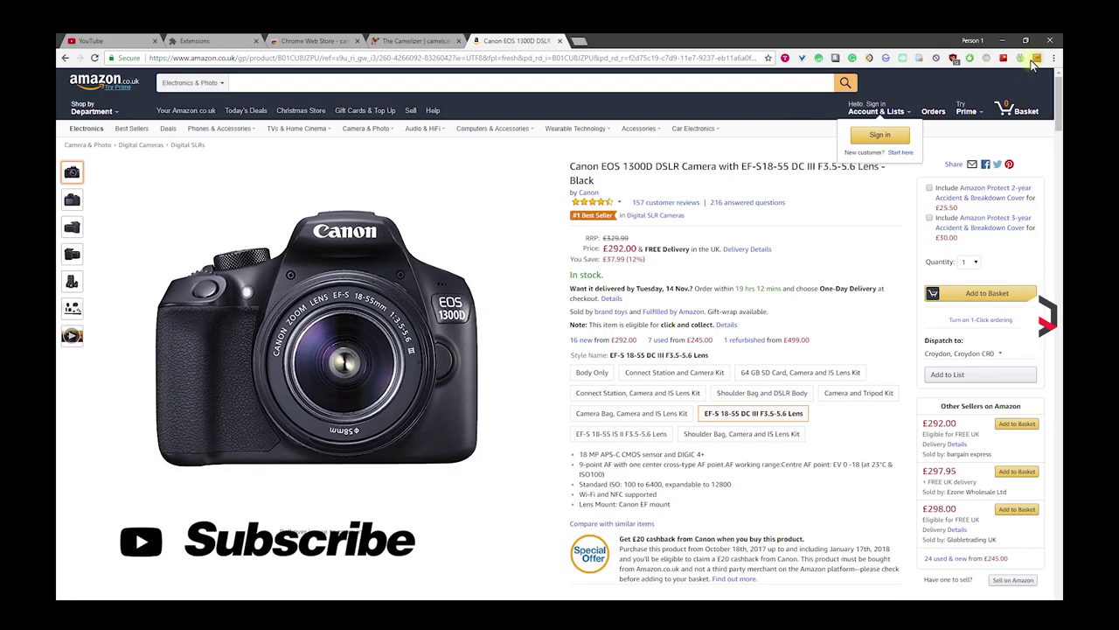
left_click(1035, 59)
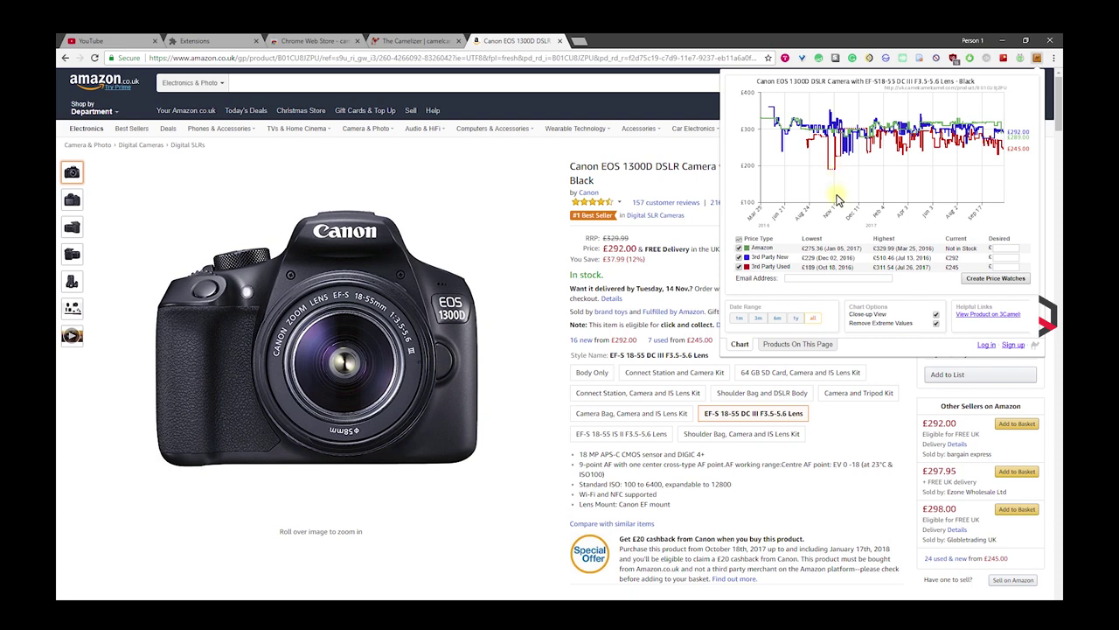
left_click(862, 278)
left_click(996, 278)
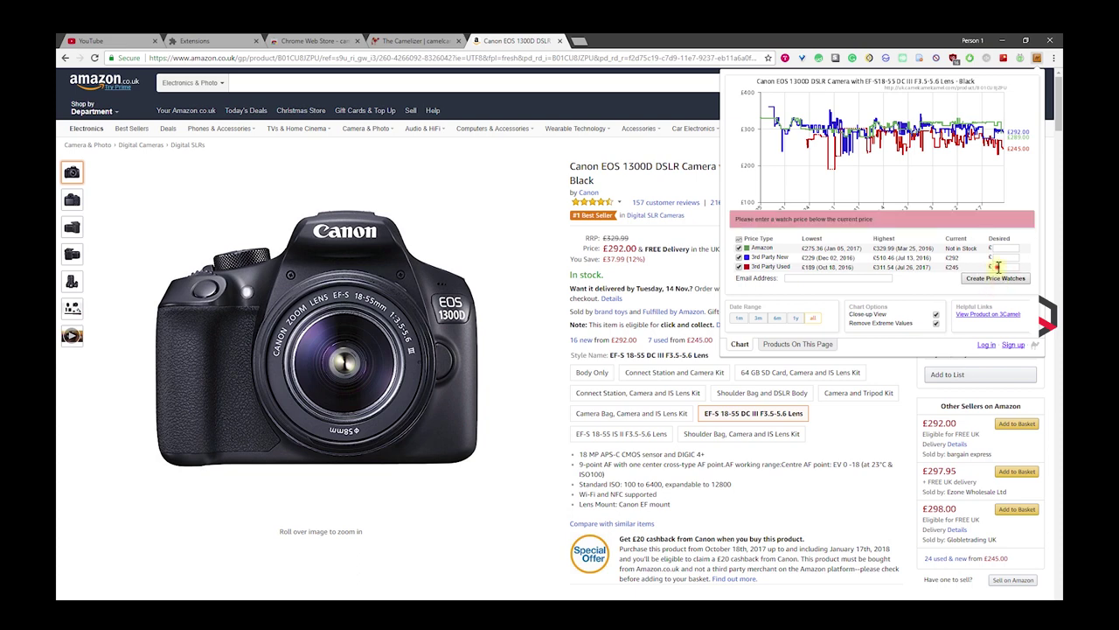
left_click(996, 278)
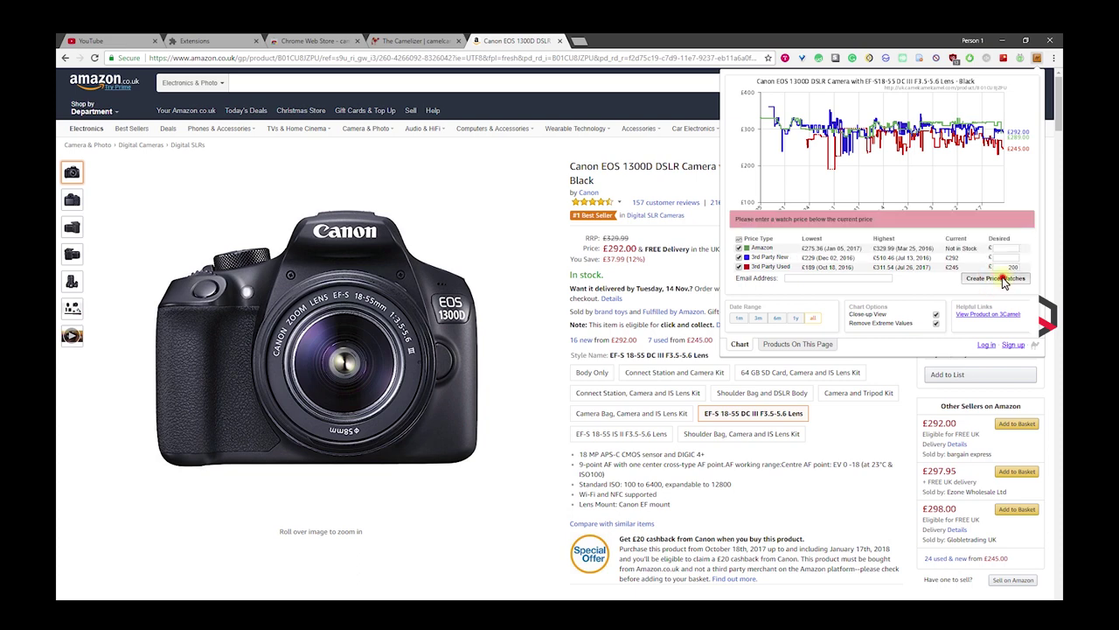
left_click(861, 278)
left_click(909, 291)
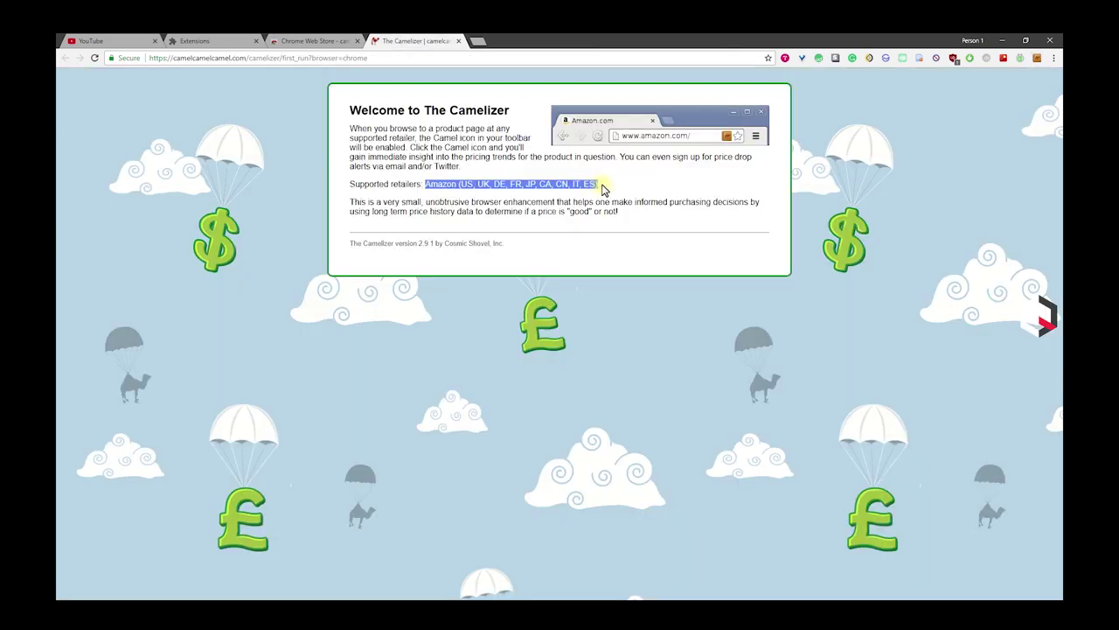
left_click(602, 187)
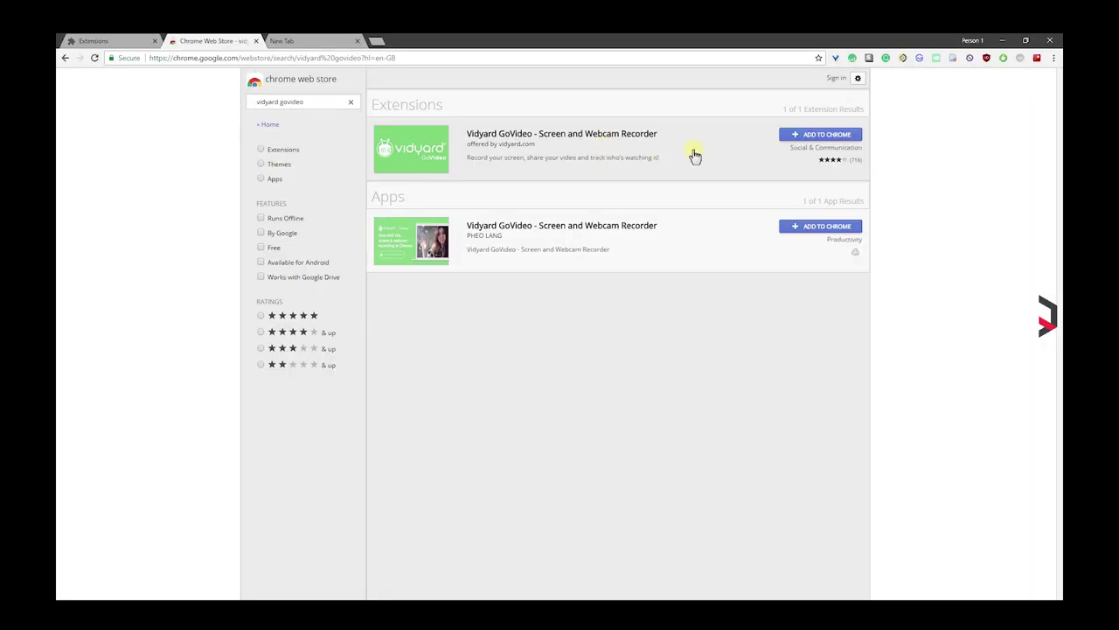
Step: Install Vidyard GoVideo, play the recorded test video on its share page and copy the link
left_click(835, 138)
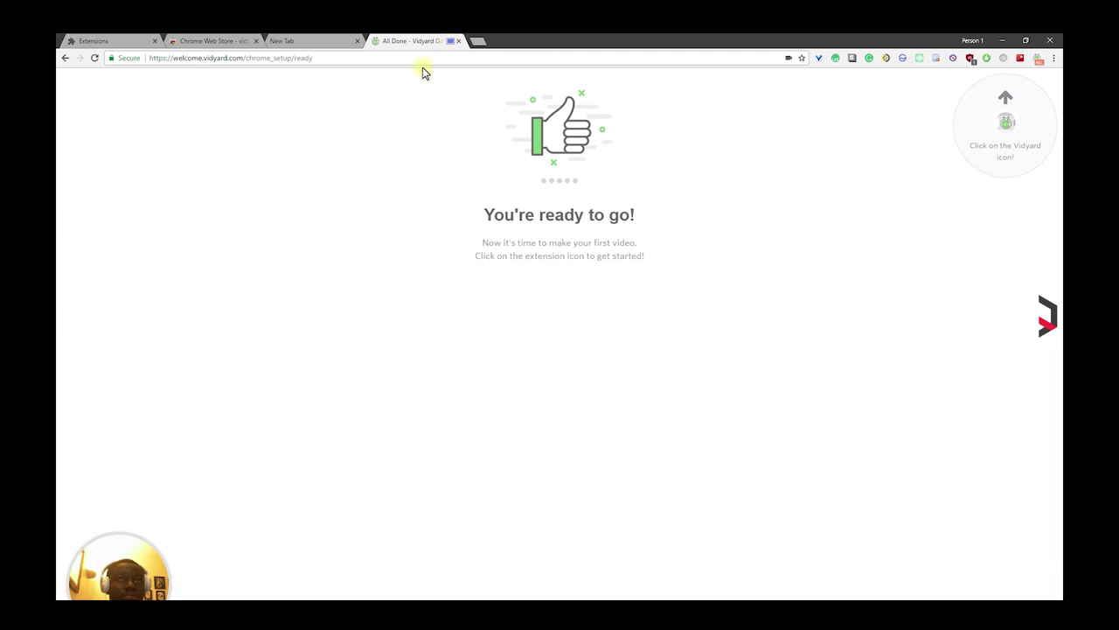
right_click(458, 251)
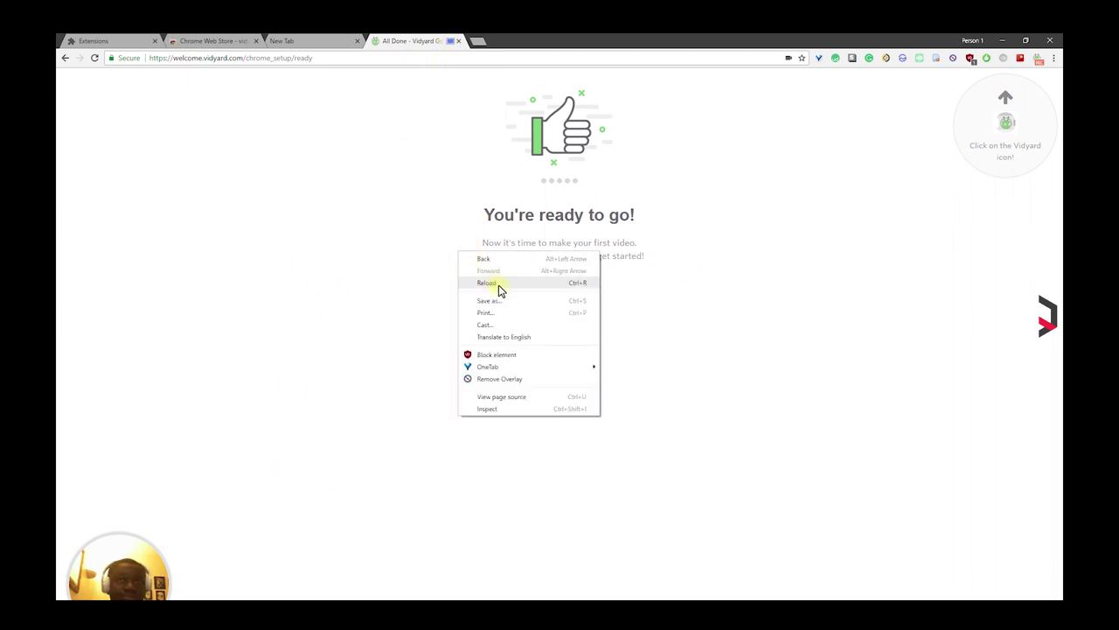
left_click(724, 311)
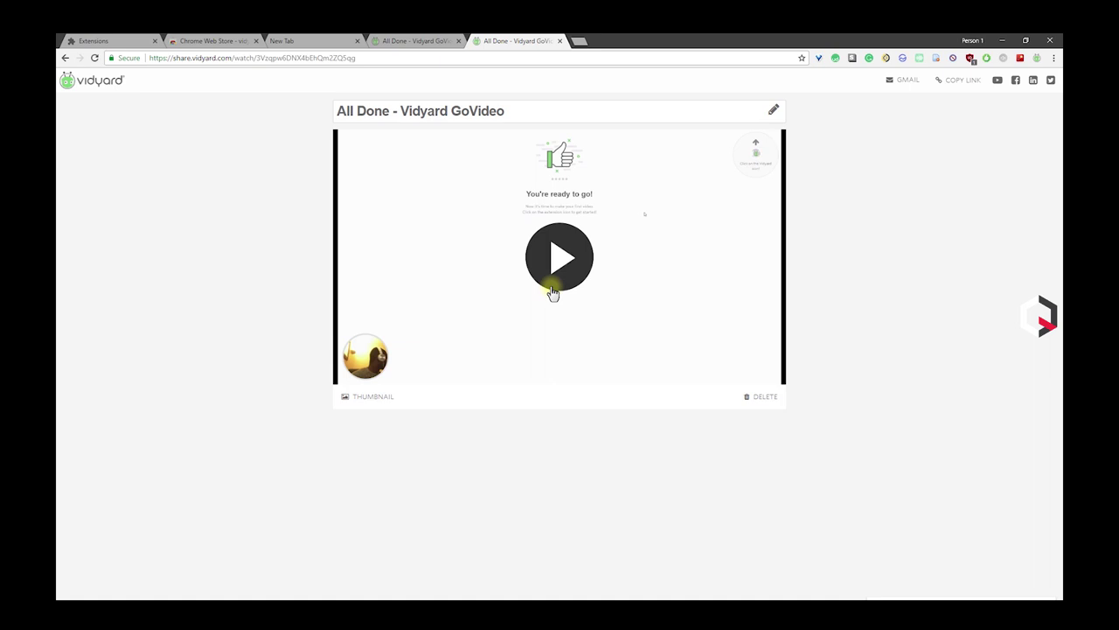
left_click(563, 255)
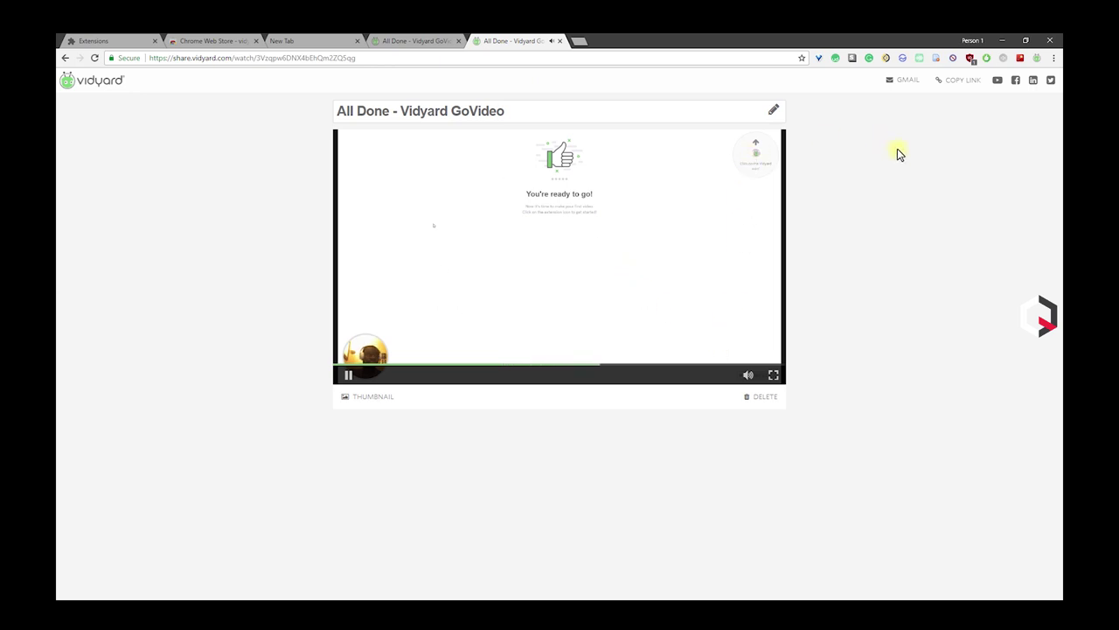
left_click(958, 79)
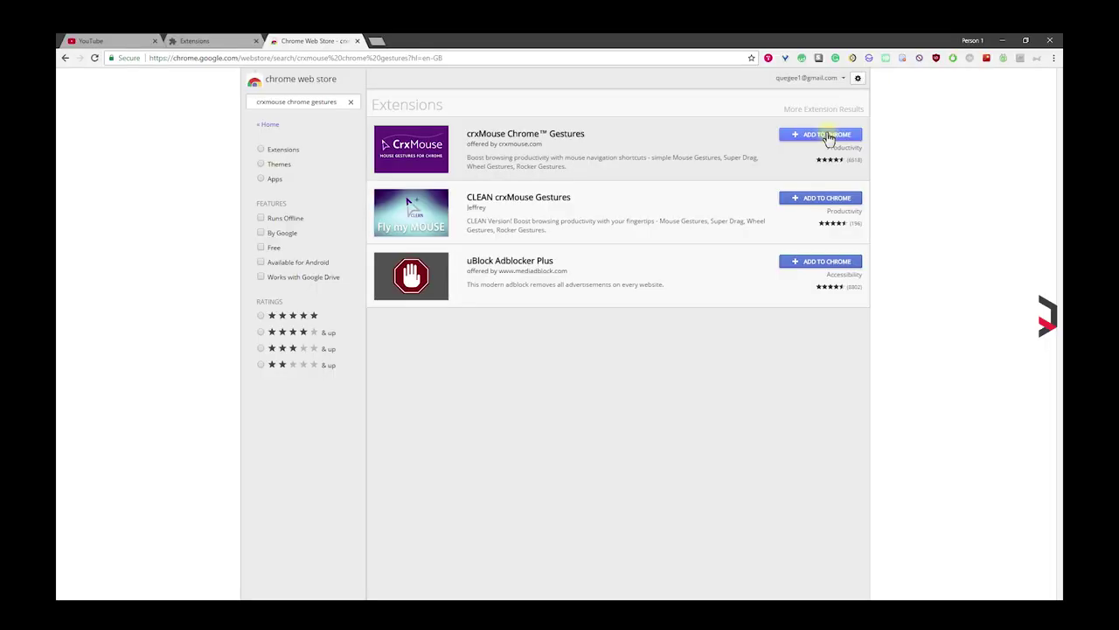
Step: Install crxMouse, review its Mouse Gestures settings, then gesture back to the ncs results and forward
left_click(826, 135)
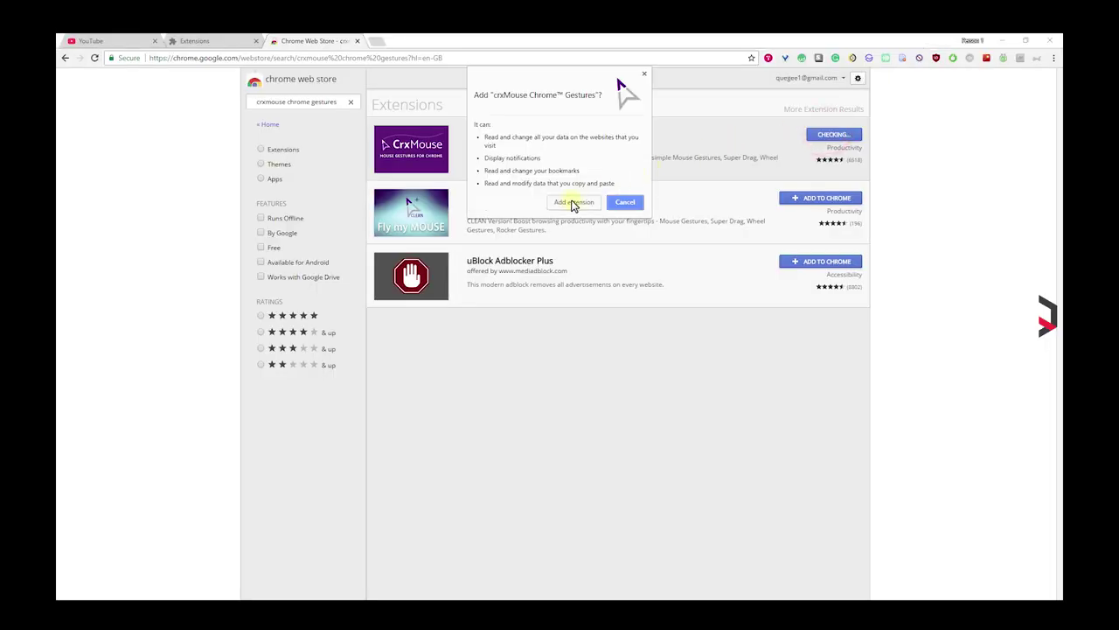
left_click(572, 203)
scroll(560, 366, "down", 2)
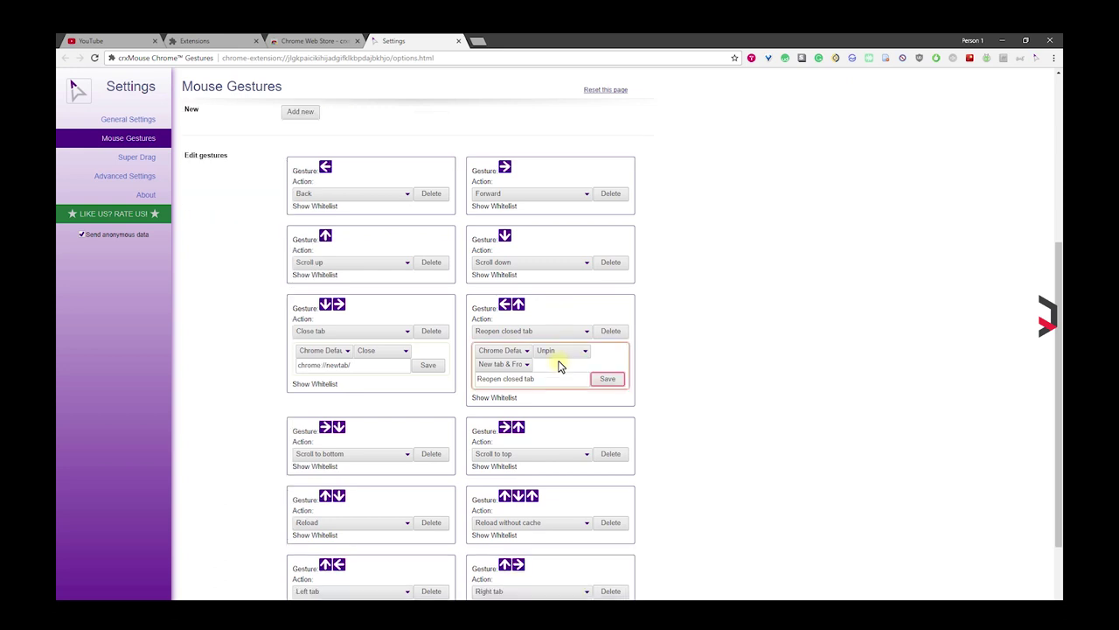
scroll(460, 425, "down", 2)
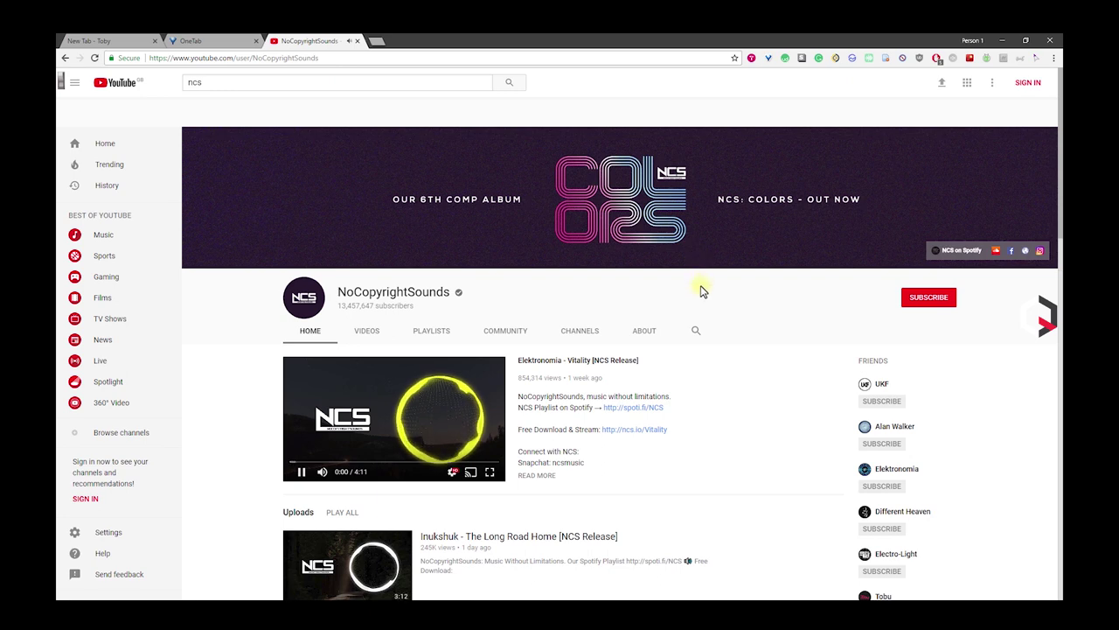
left_click_drag(650, 282, 592, 278)
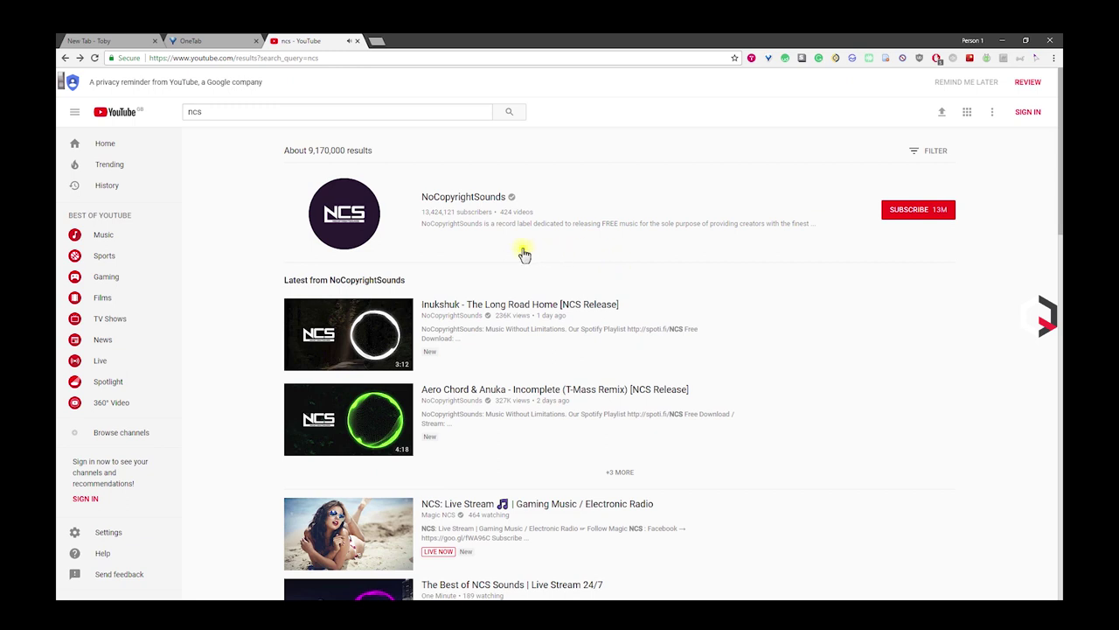
left_click_drag(541, 253, 658, 266)
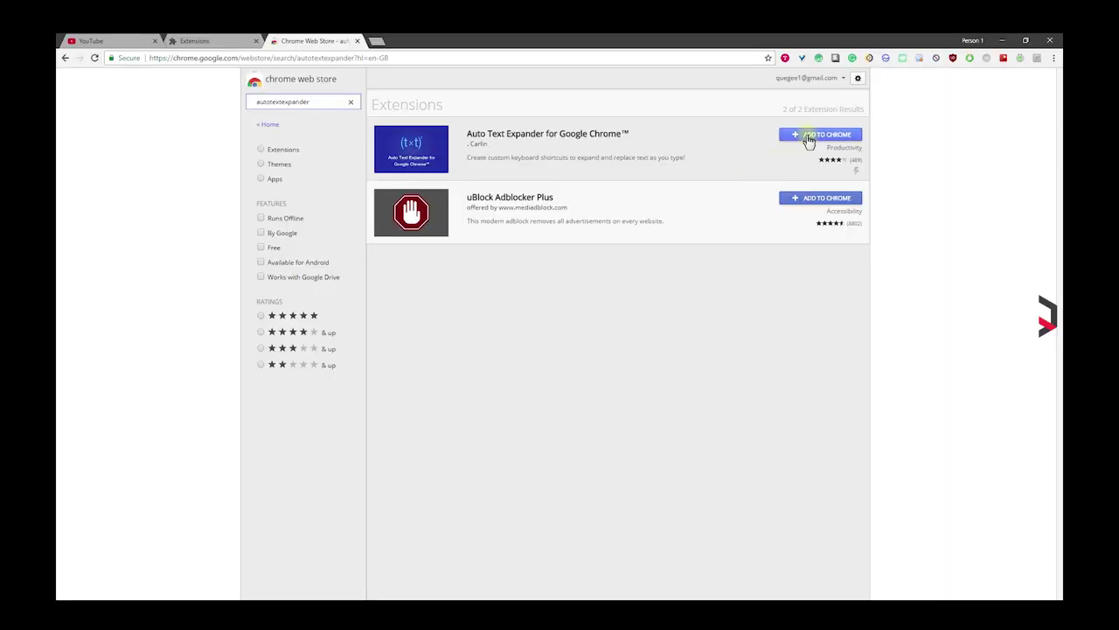
Step: Install Auto Text Expander and save shortcut 2 as q@ expanding to the user's e-mail address
left_click(813, 136)
left_click(575, 189)
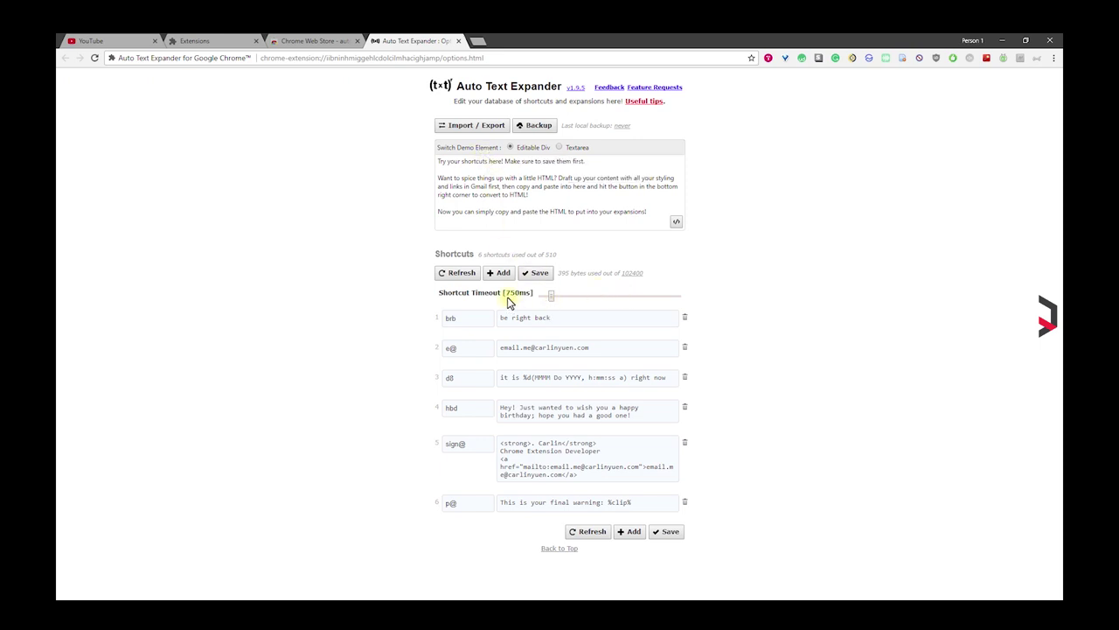
left_click(447, 349)
left_click_drag(594, 348, 488, 347)
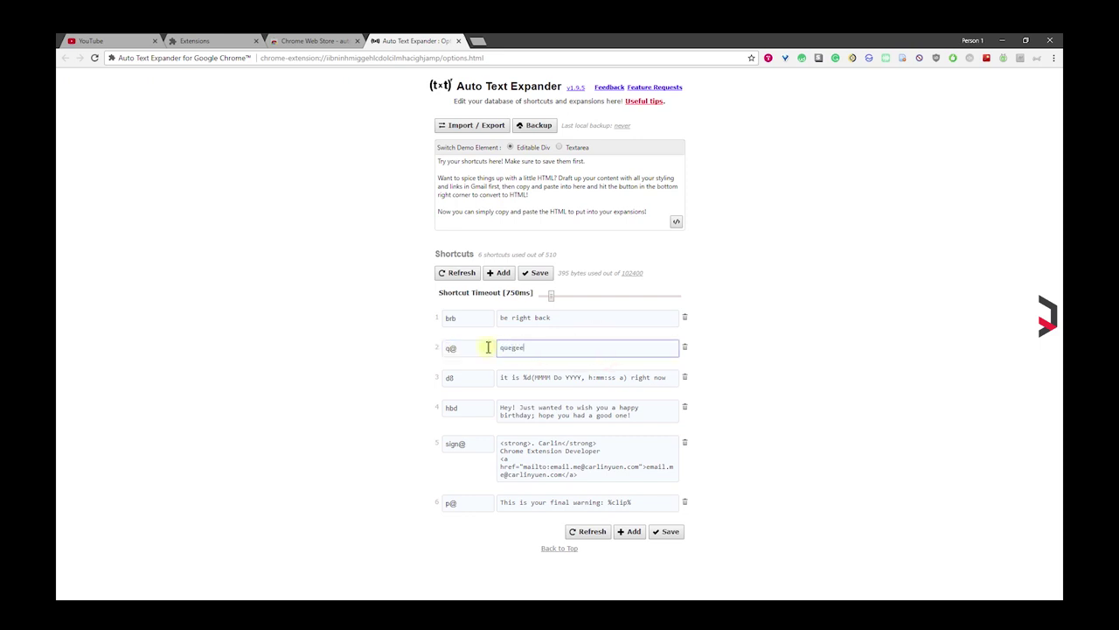
left_click(713, 357)
left_click(662, 533)
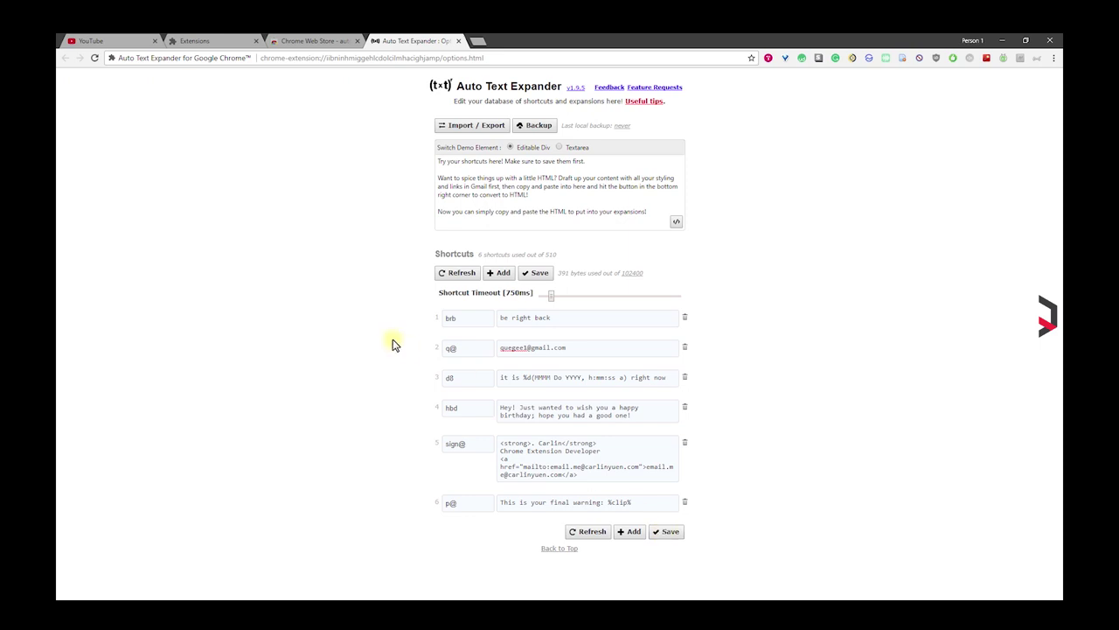
Step: Search google in a new tab and type q@ in Google's search box to expand the e-mail
left_click(475, 43)
type("google")
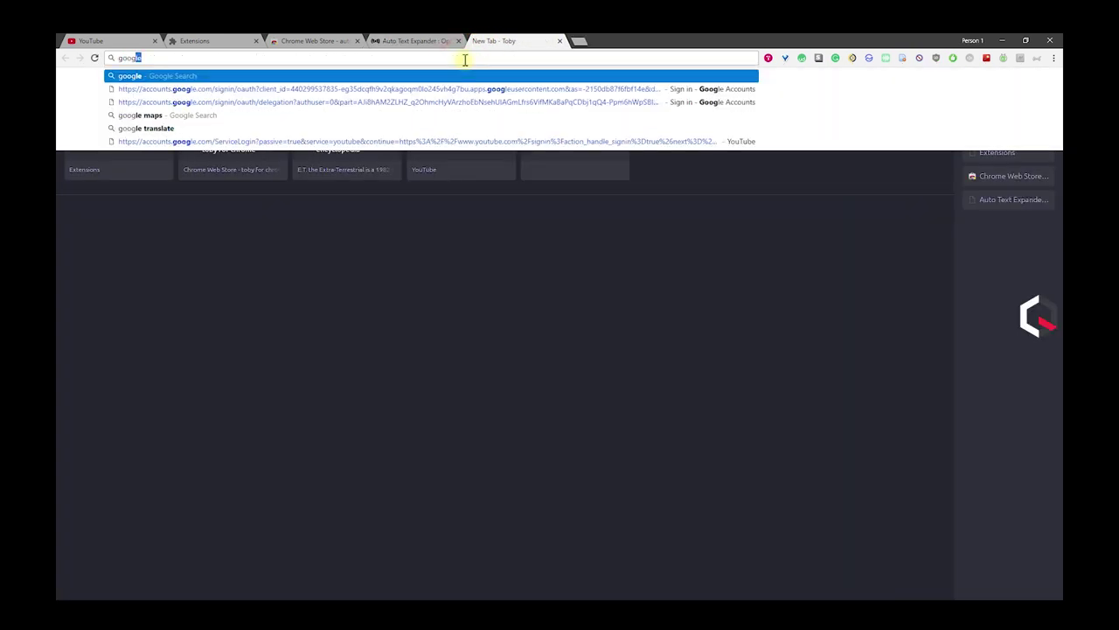
key("Return")
left_click(188, 111)
double_click(190, 110)
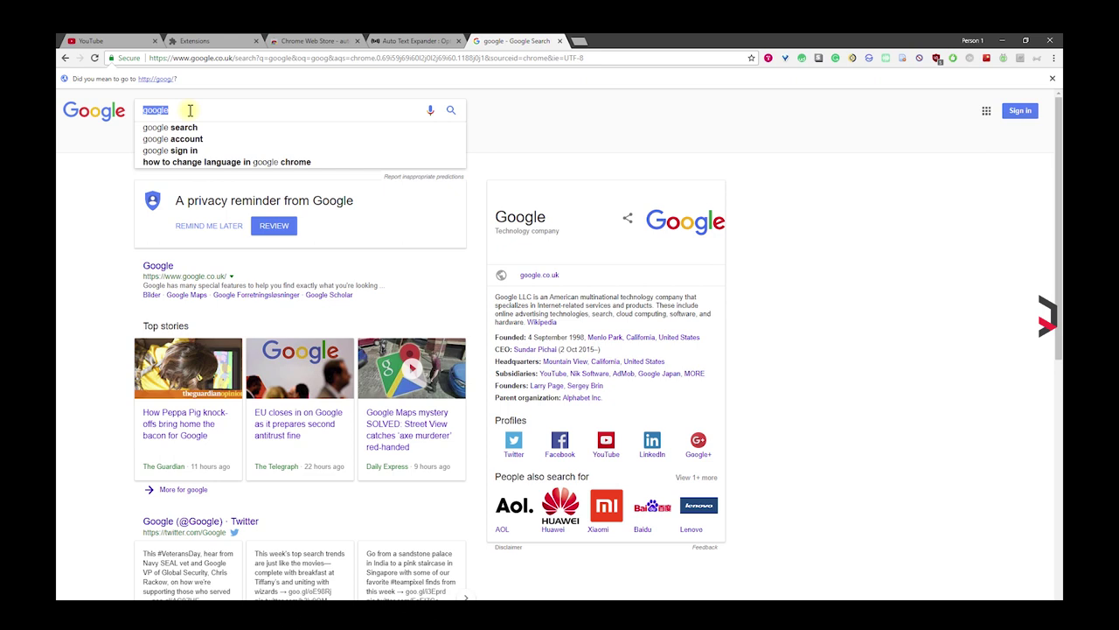
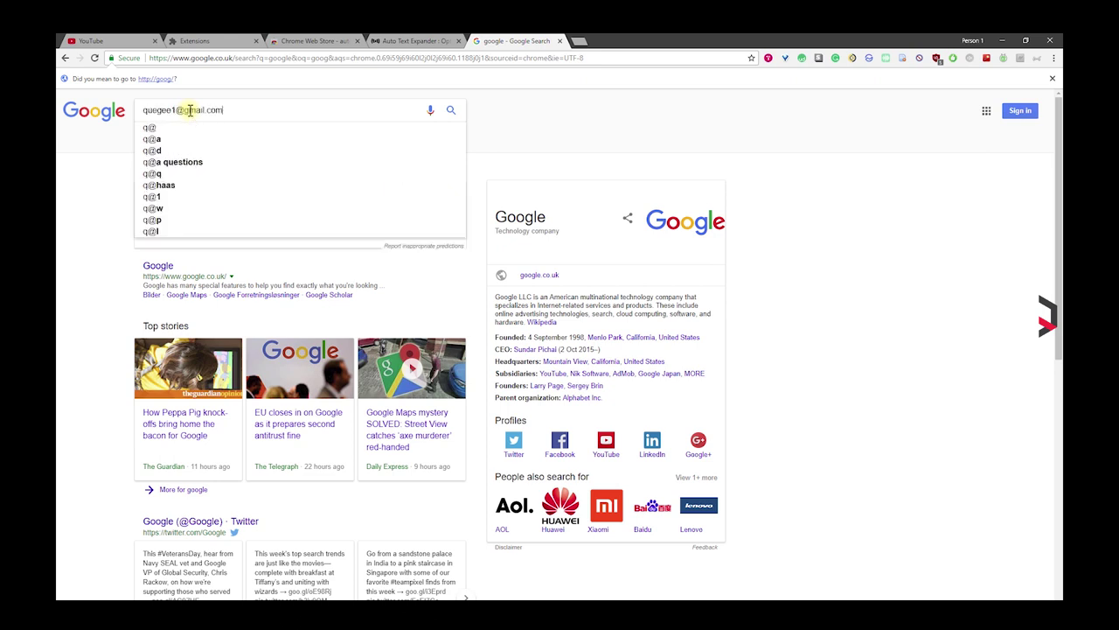
triple_click(190, 110)
key("BackSpace")
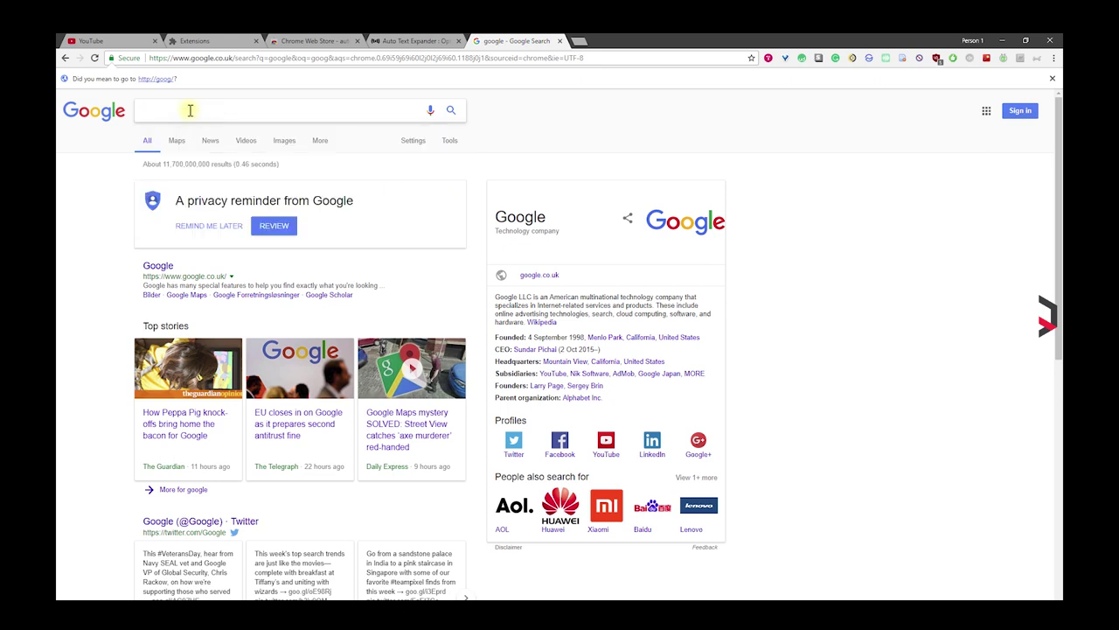
type("q@")
Step: Add several empty shortcut rows in Auto Text Expander, then delete the extra blank rows
left_click(407, 40)
left_click(629, 531)
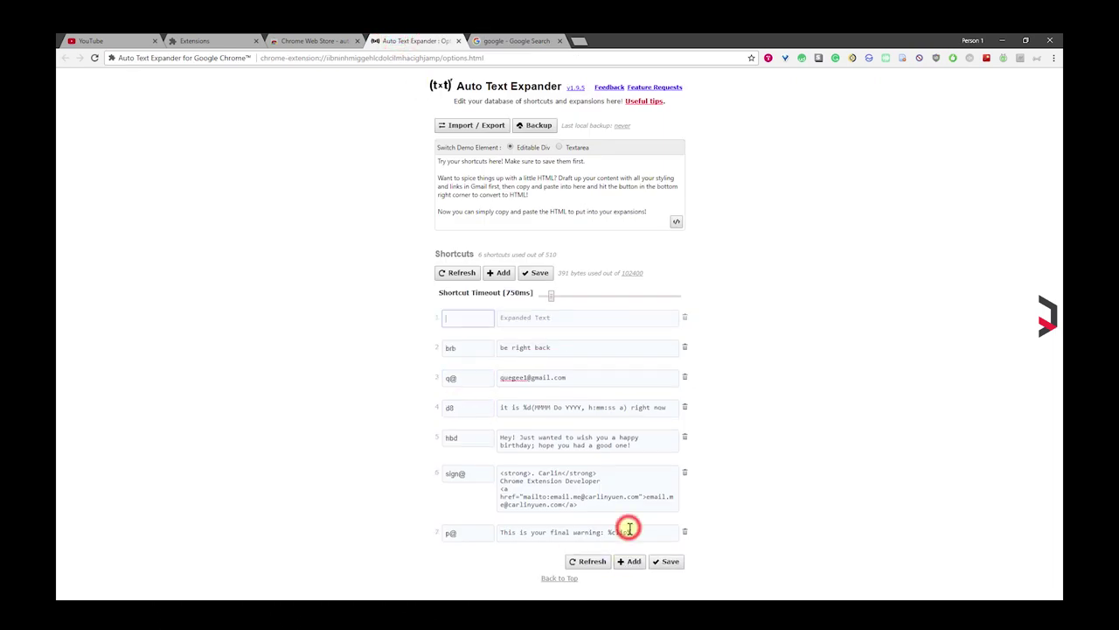
left_click(506, 273)
left_click(506, 273)
left_click(506, 273)
left_click(506, 272)
left_click(506, 273)
scroll(362, 392, "down", 1)
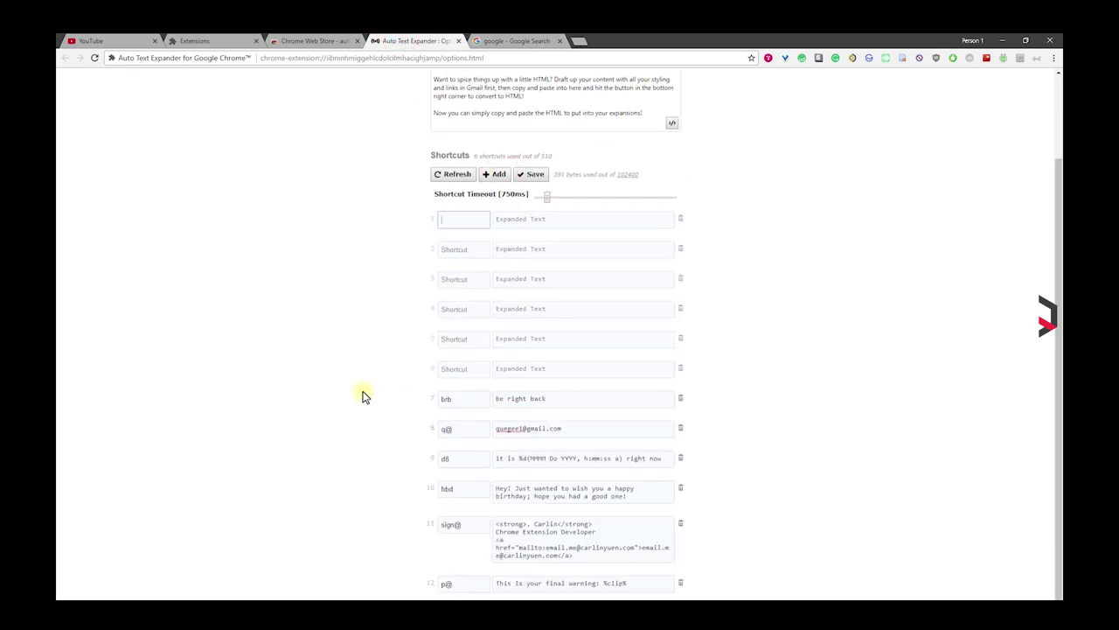
left_click(681, 273)
left_click(684, 316)
left_click(684, 317)
left_click(682, 317)
left_click(683, 317)
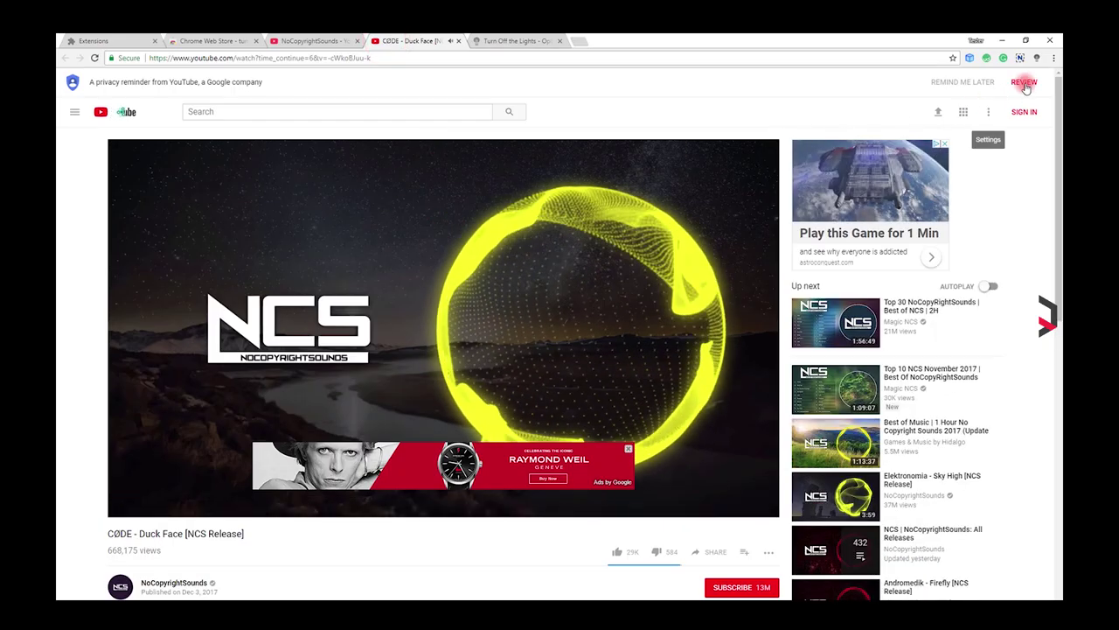
Step: Dim and restore the YouTube page with Turn Off the Lights, check its options, then dim again
left_click(1039, 57)
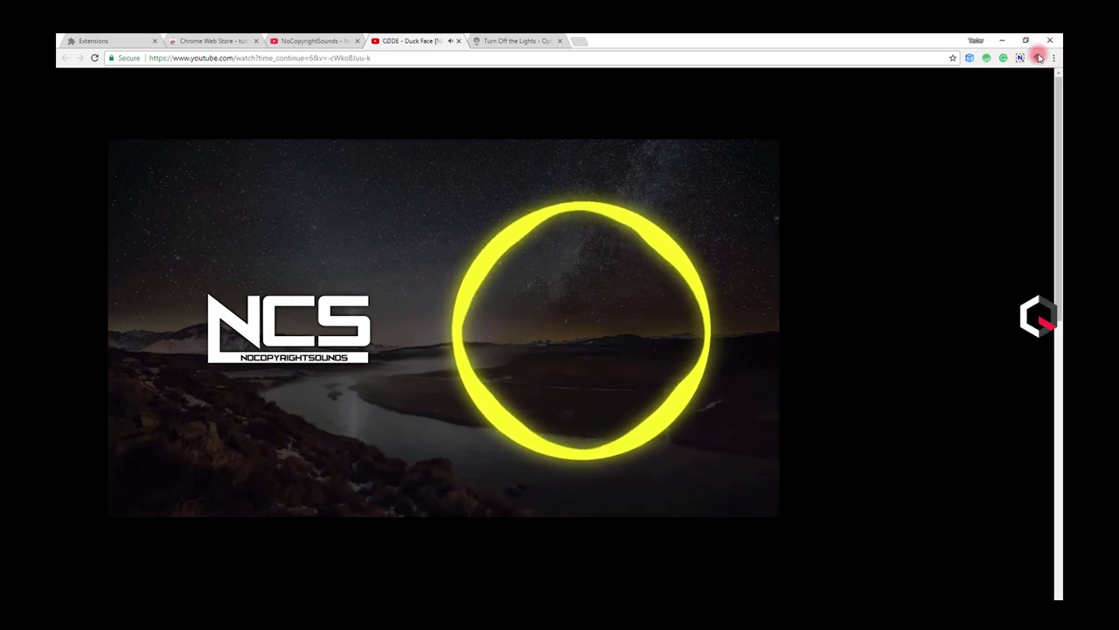
left_click(1039, 57)
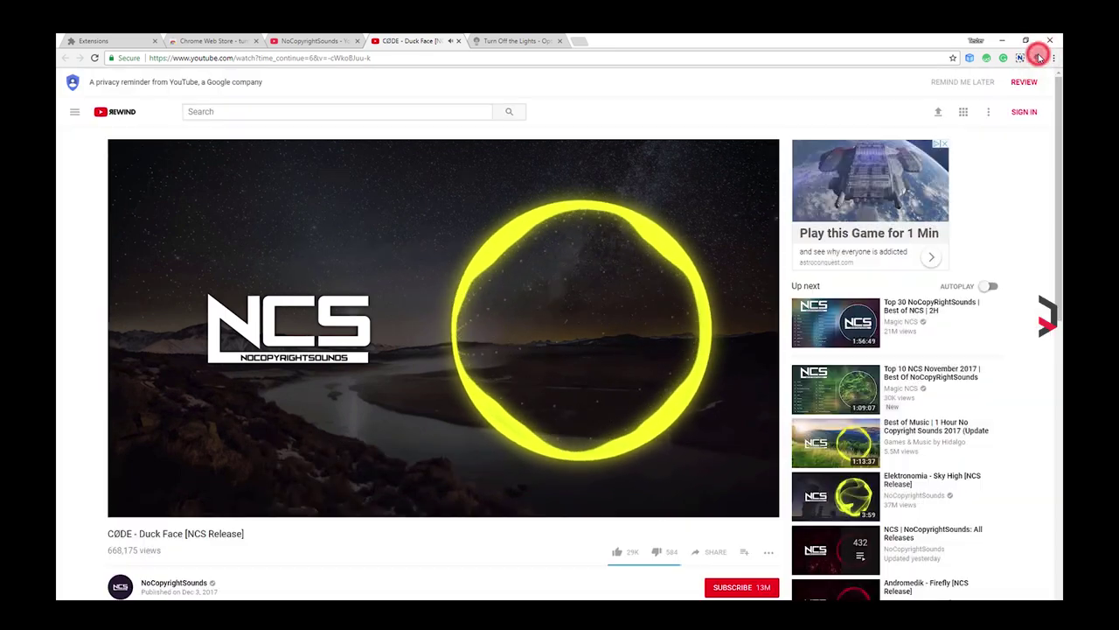
left_click(507, 40)
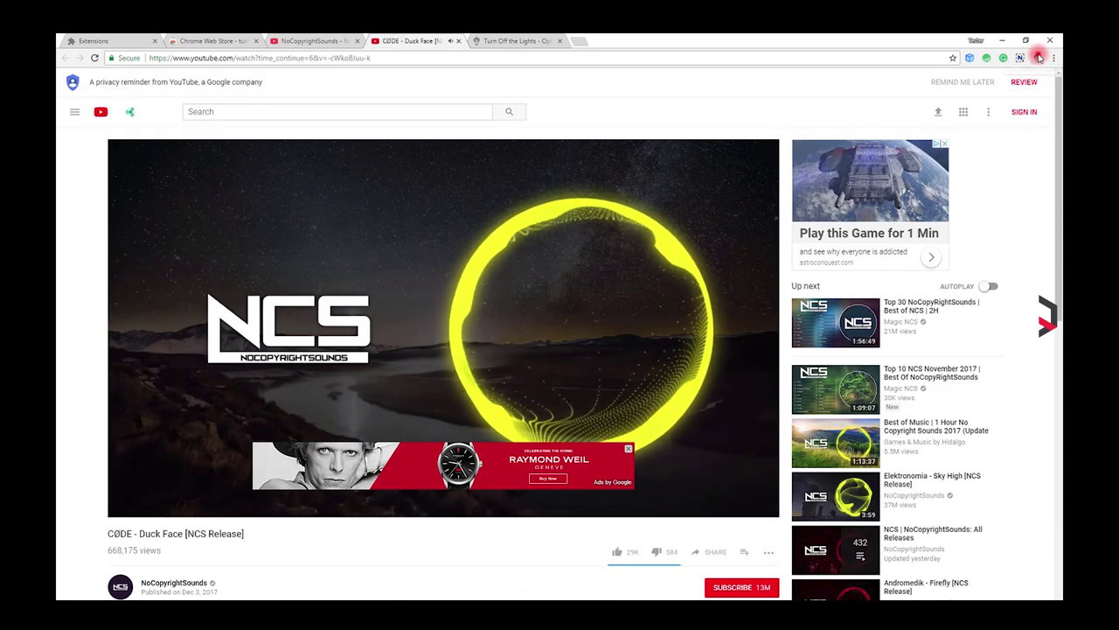
left_click(1038, 57)
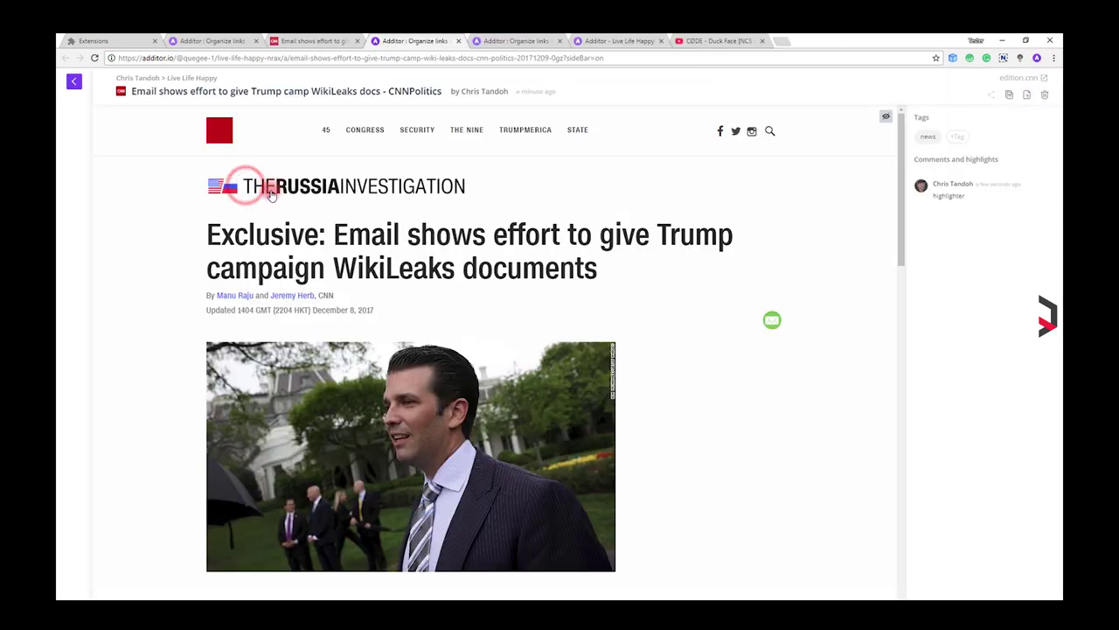
Step: Highlight the CNN article headline, the September 4 email sentence and the phrase 'Podesta's hacked emails' with Additor
left_click_drag(208, 235, 733, 234)
left_click(767, 269)
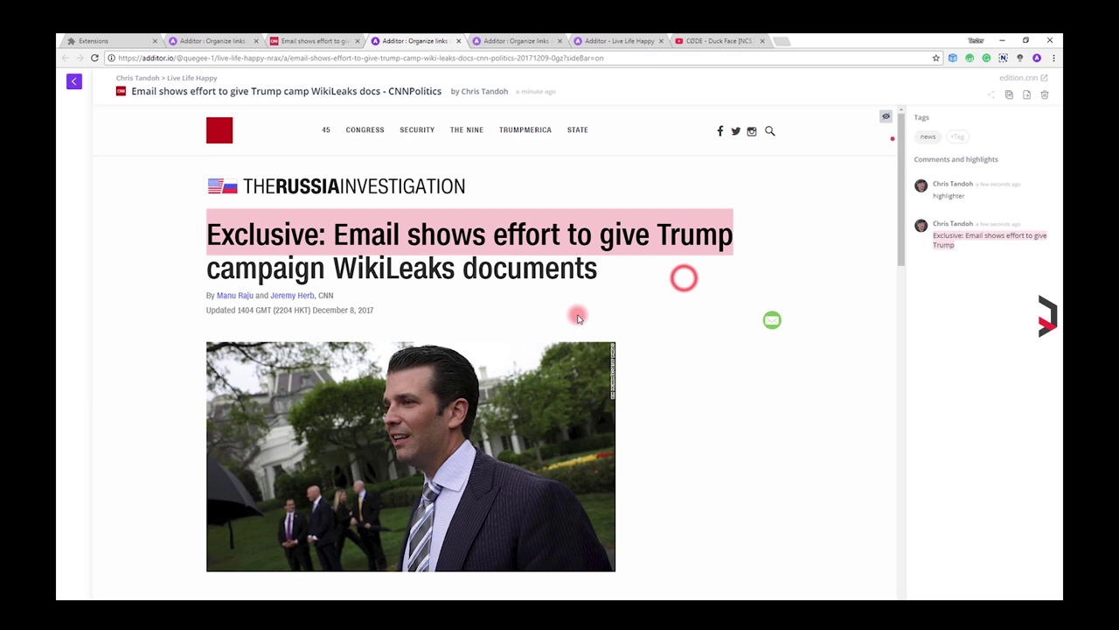
scroll(577, 315, "down", 5)
left_click_drag(207, 272, 566, 273)
left_click(546, 296)
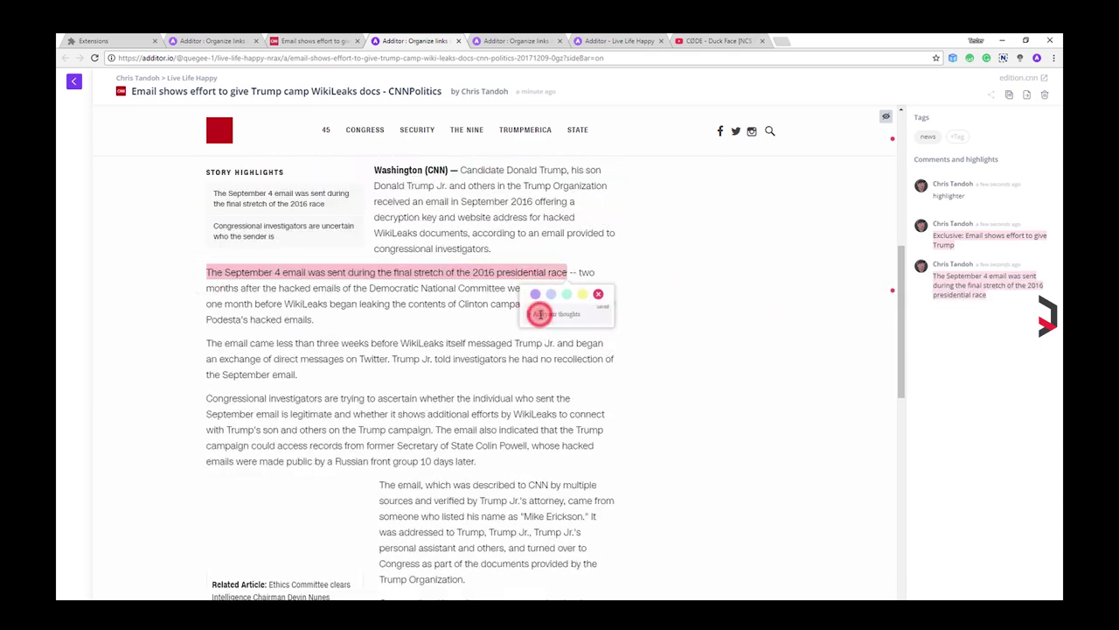
left_click_drag(210, 320, 485, 342)
left_click(293, 343)
left_click_drag(294, 343, 455, 363)
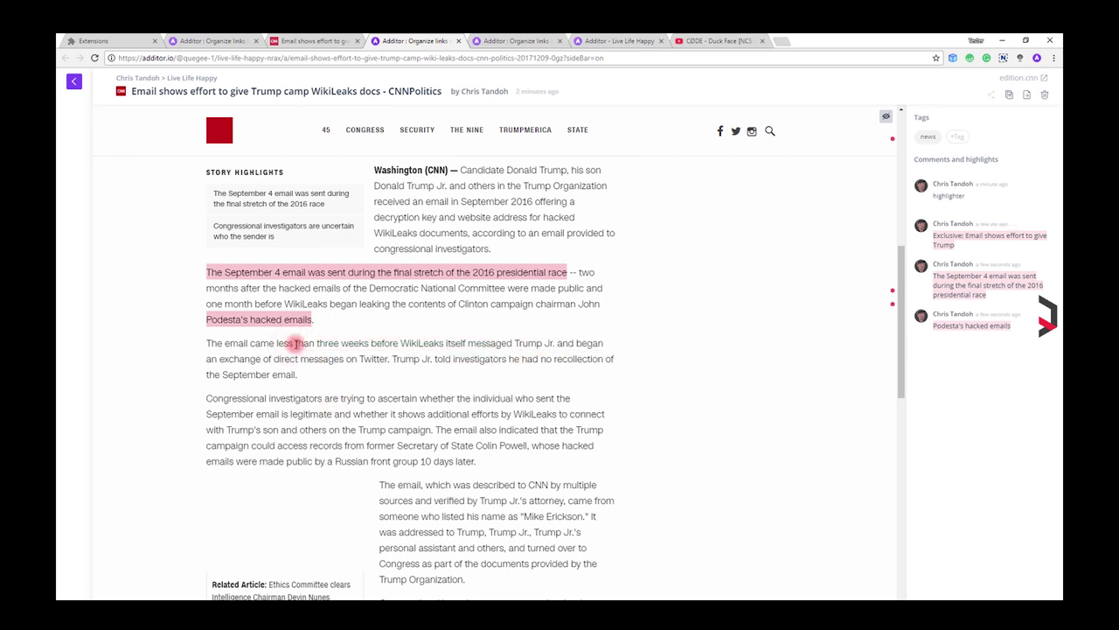
Step: Highlight the three-weeks-before-WikiLeaks phrase in purple and save the comment 'funny' on it
left_click_drag(295, 344, 553, 344)
type("f")
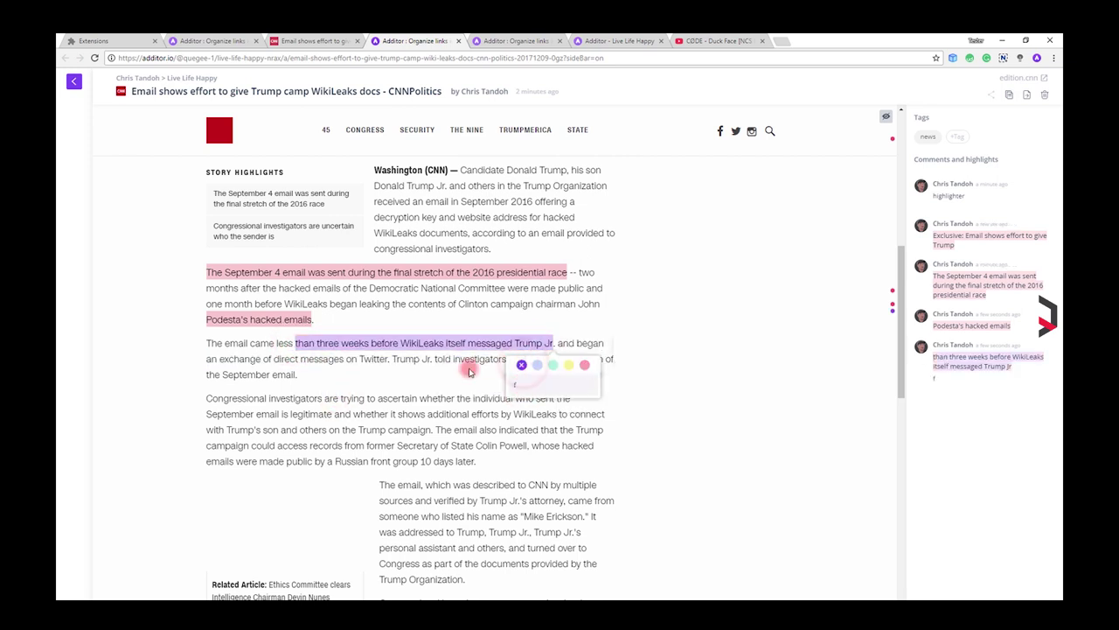
type("unny")
left_click(614, 373)
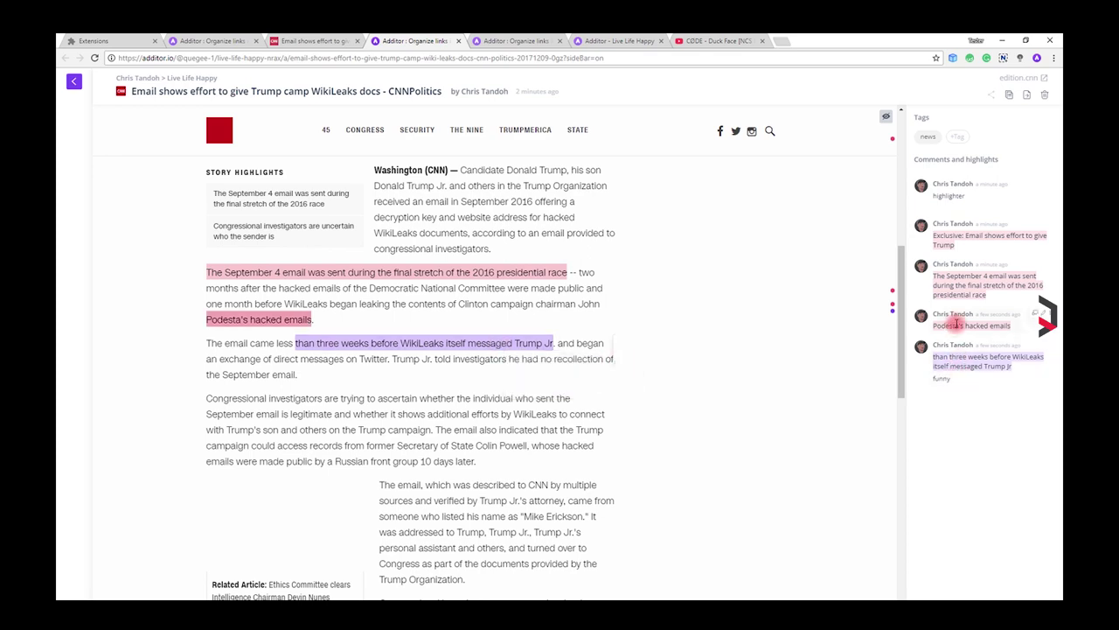
Step: Delete the three pink highlights from the Additor sidebar
left_click(1045, 313)
left_click(1044, 263)
left_click(1045, 223)
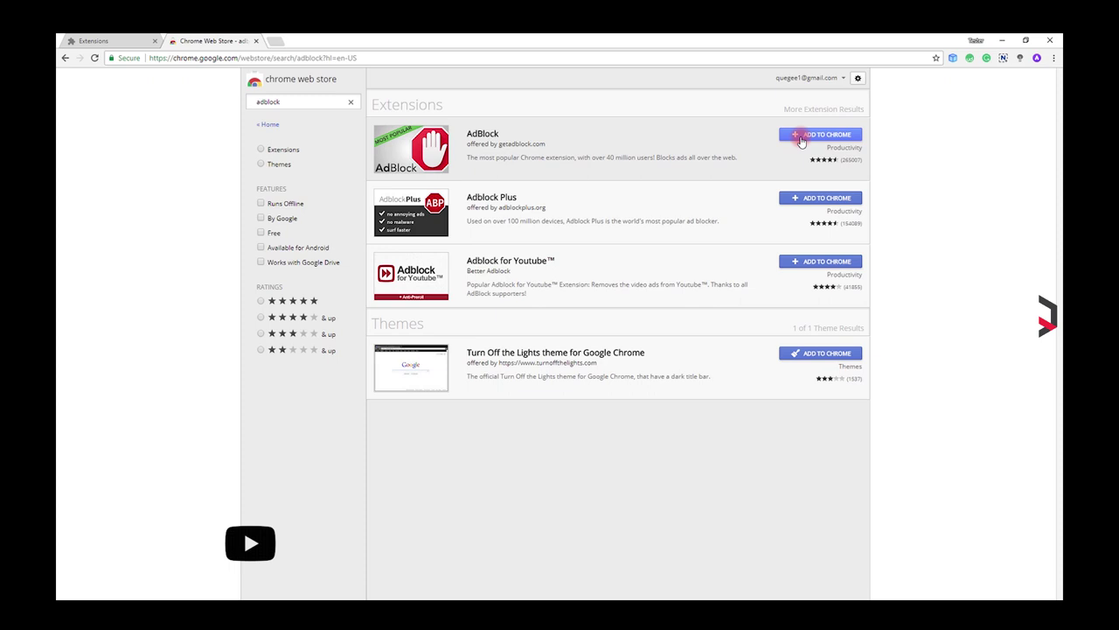
Step: Add the AdBlock extension to Chrome from its Web Store page
left_click(801, 135)
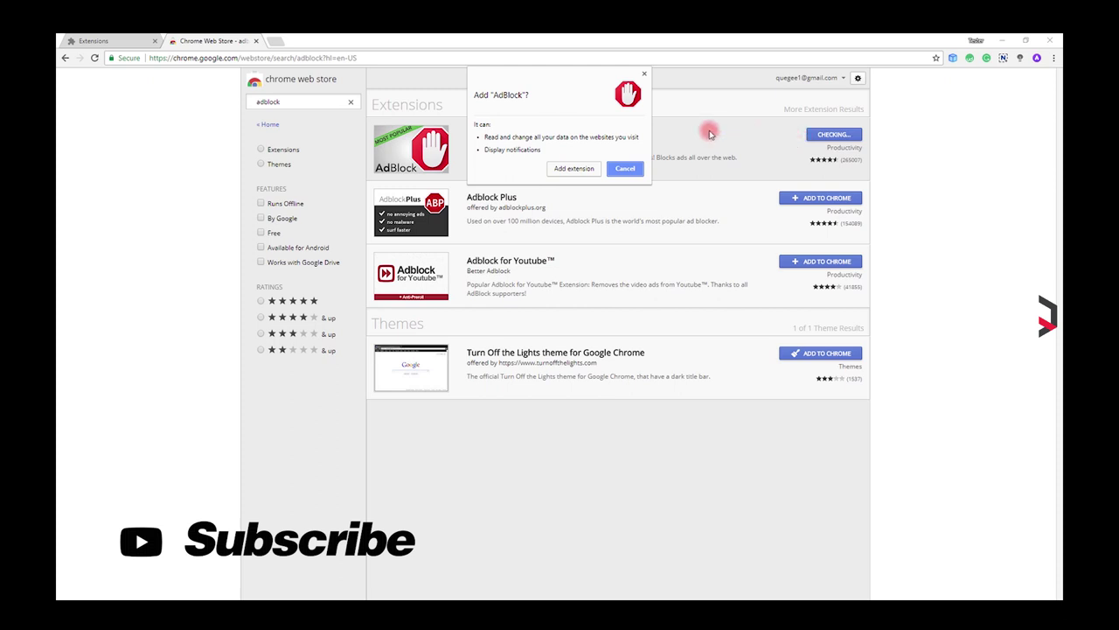
left_click(565, 167)
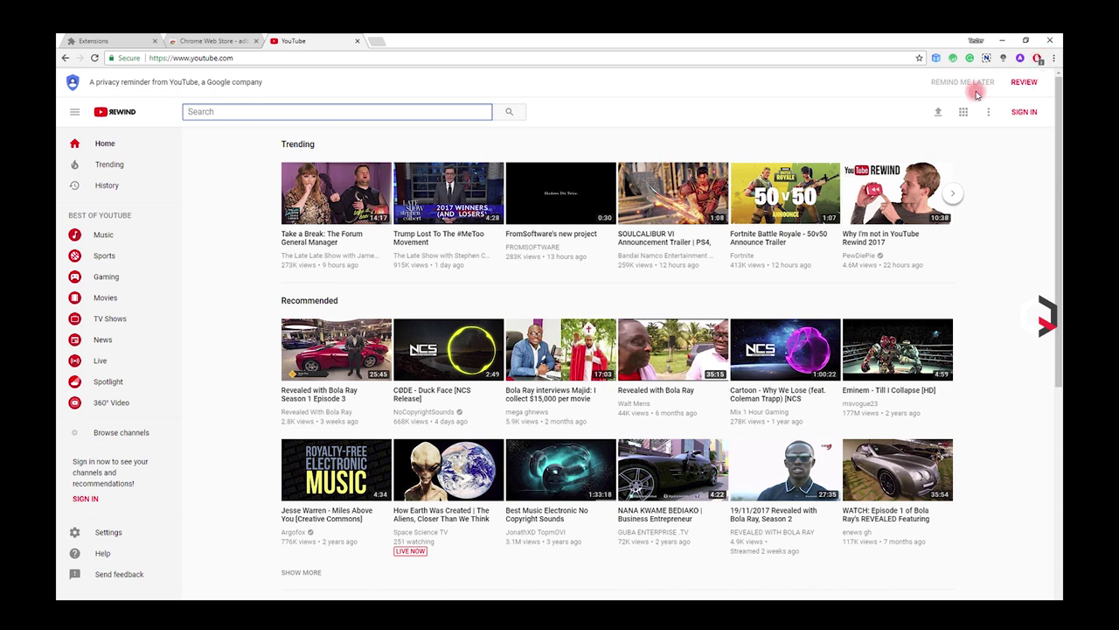
Step: Turn AdBlock off for the YouTube domain from its toolbar popup
left_click(1037, 59)
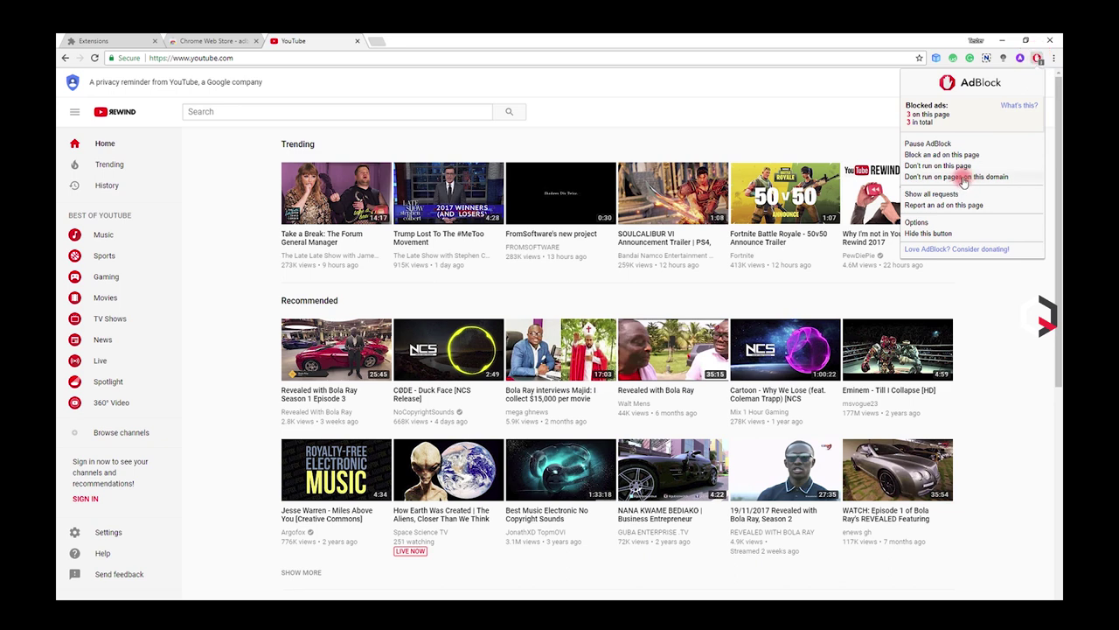
left_click(962, 178)
left_click(429, 297)
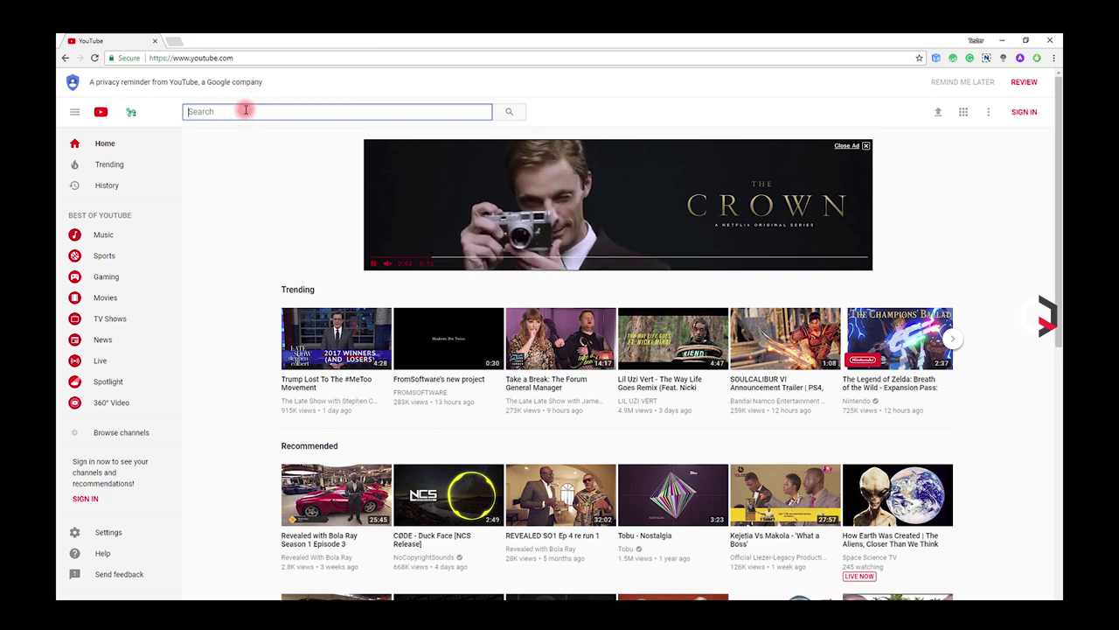
Step: Search YouTube for the suggested channel and open it from the results
type("chrisque")
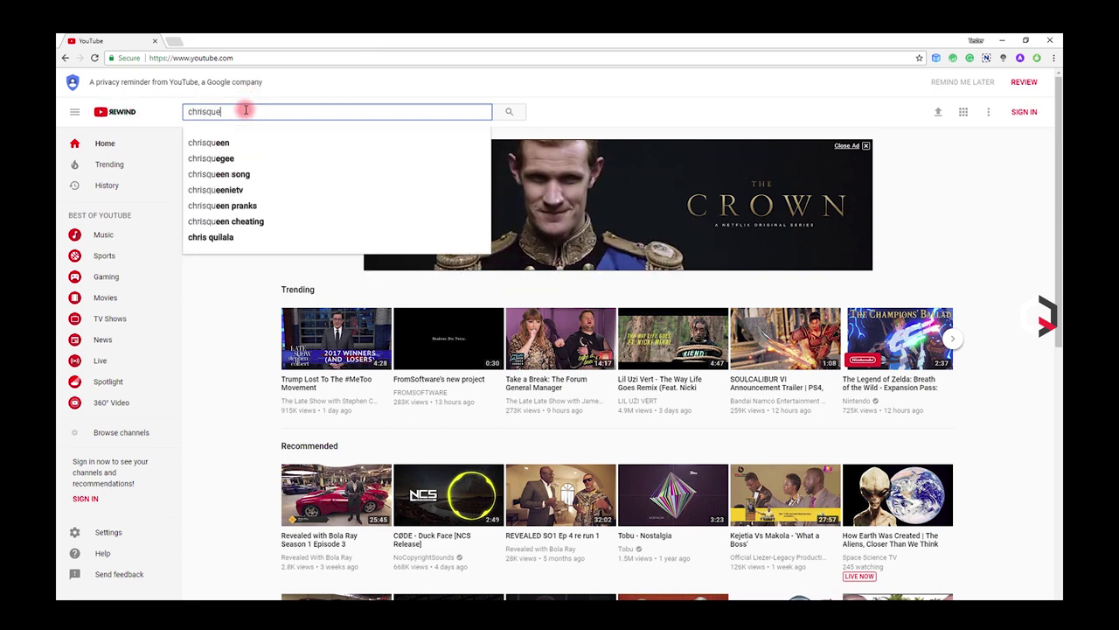
type("gee")
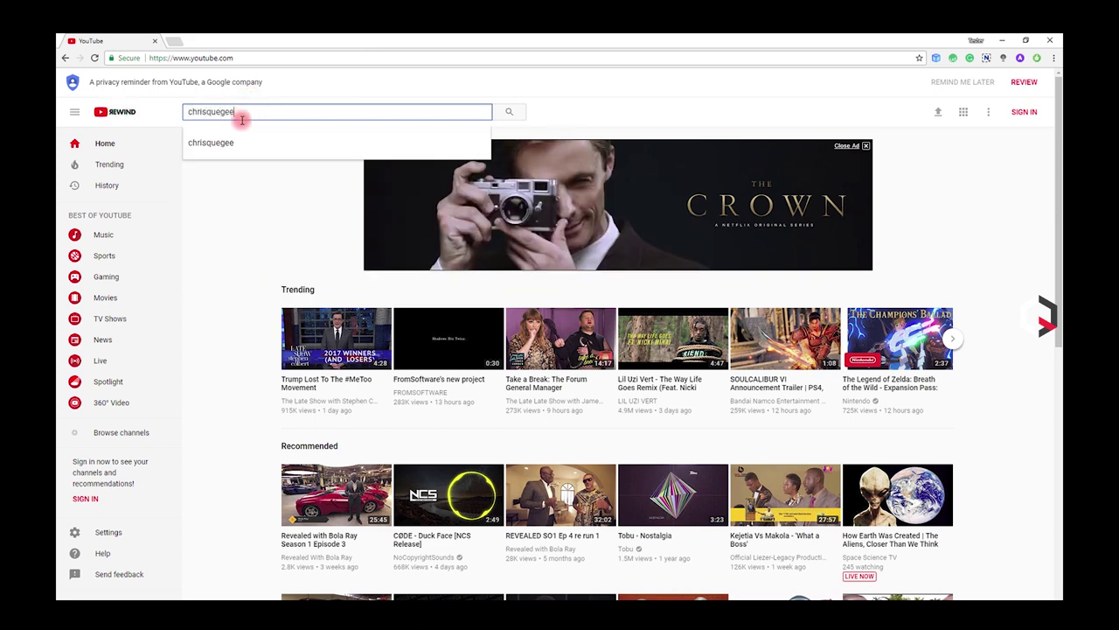
left_click(213, 144)
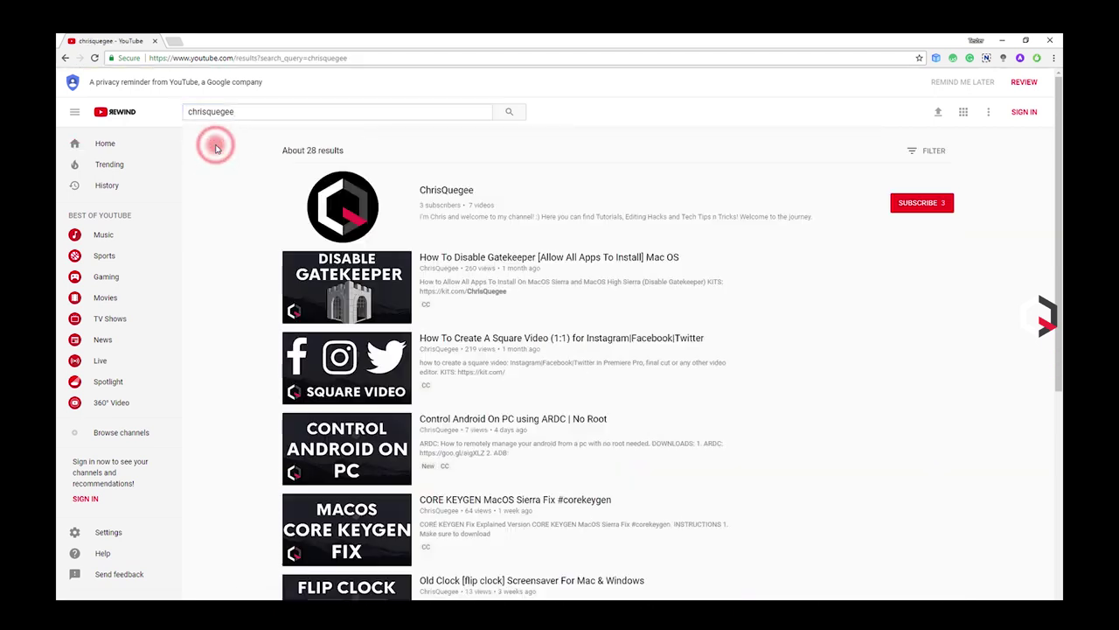
left_click(433, 189)
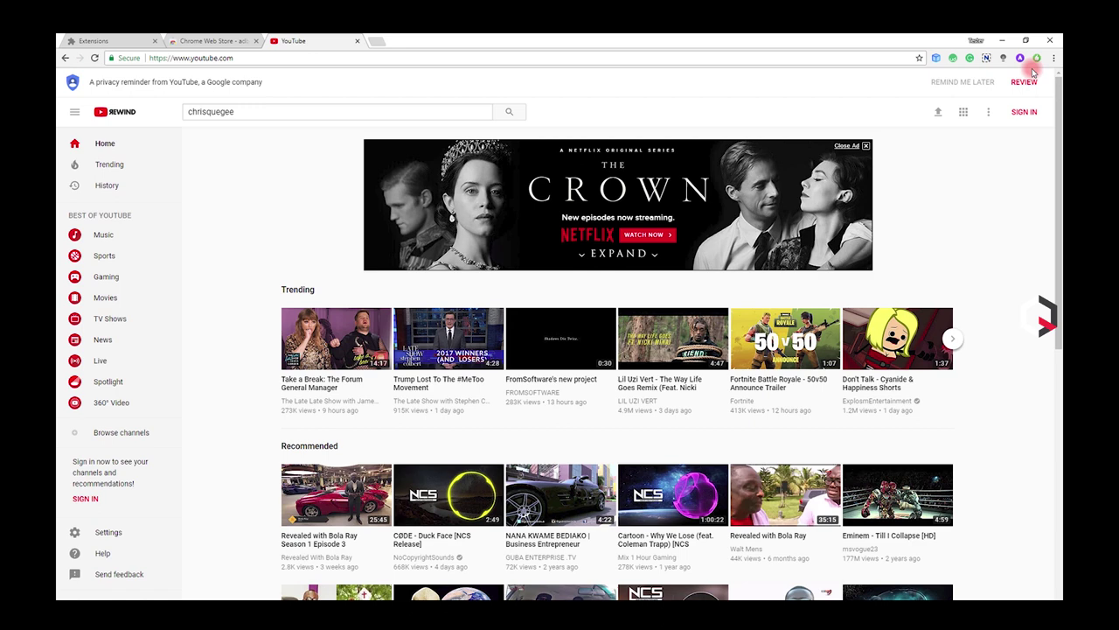
Step: Enable 'Allow whitelisting of specific YouTube channels' in AdBlock options, reload, and whitelist this video's channel
left_click(1036, 59)
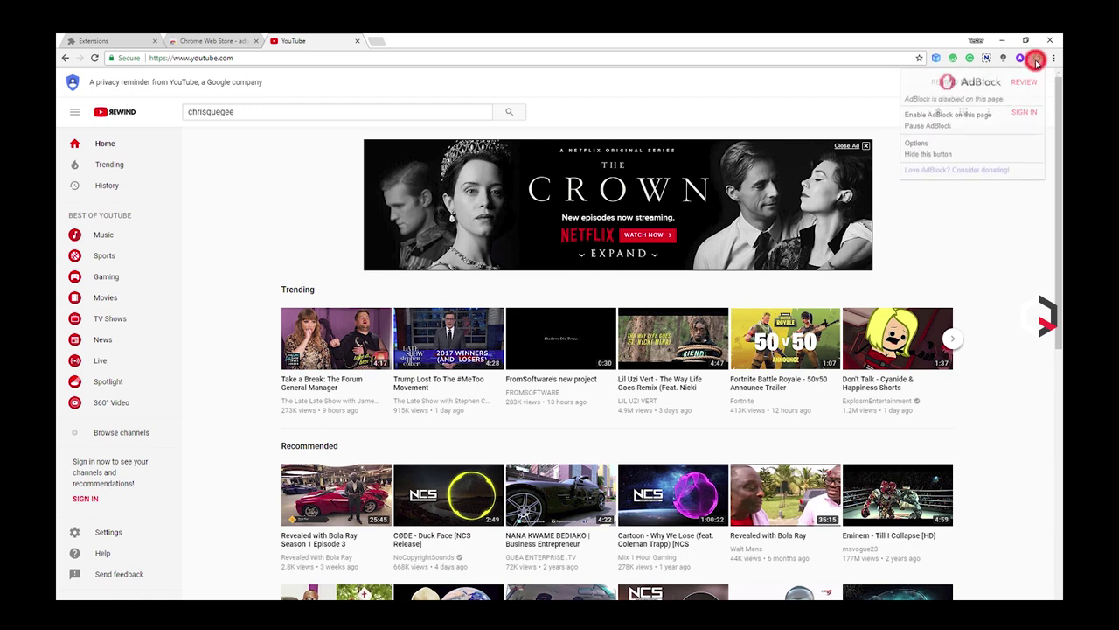
left_click(918, 143)
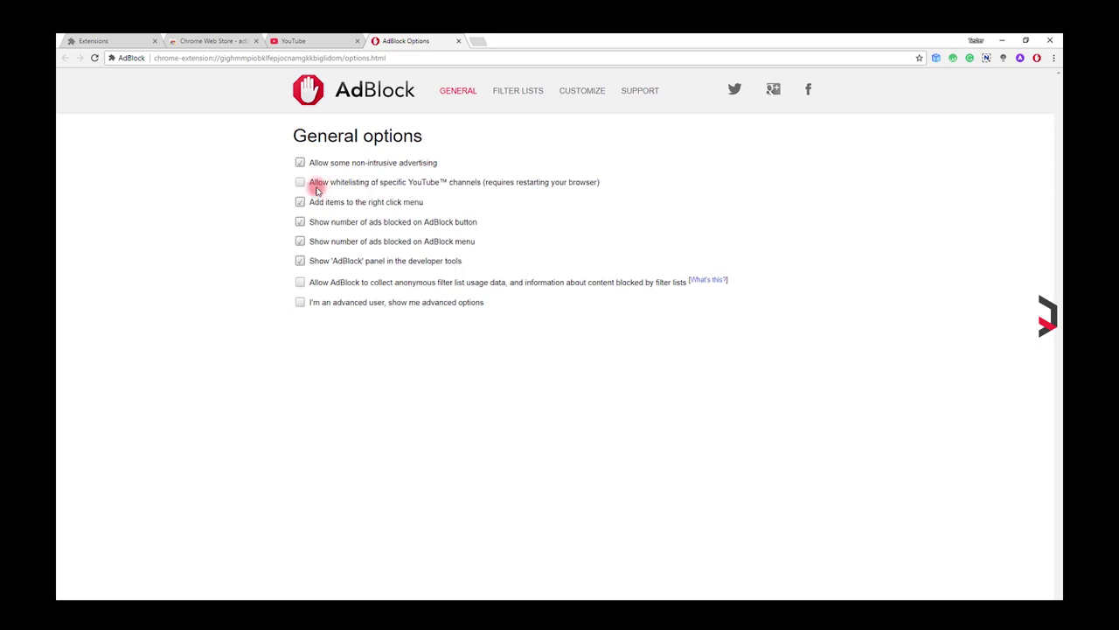
left_click(300, 182)
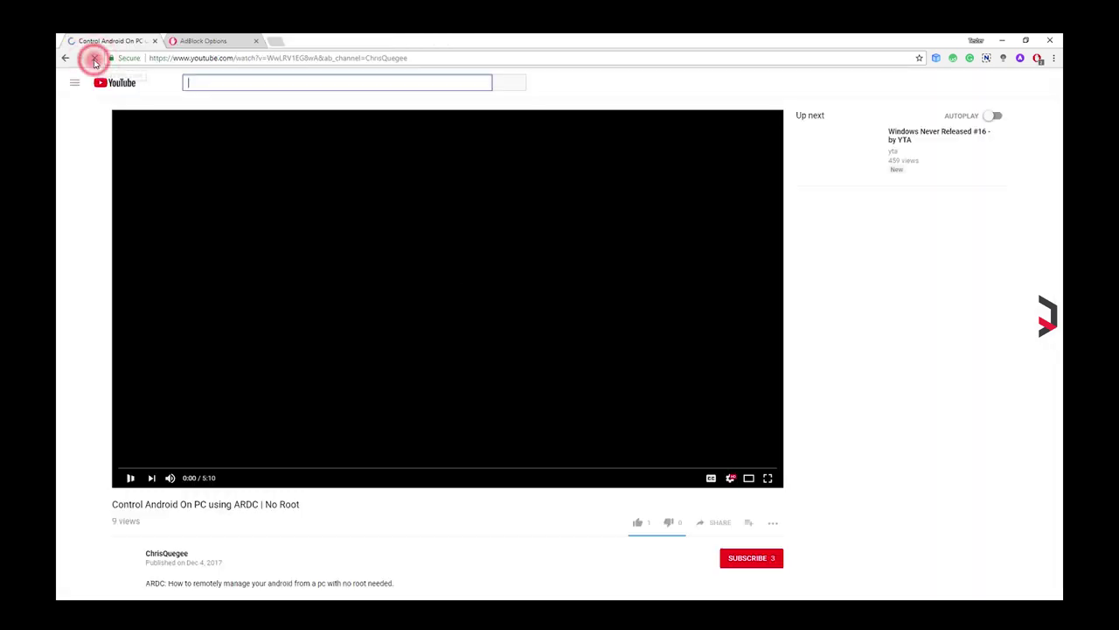
left_click(95, 57)
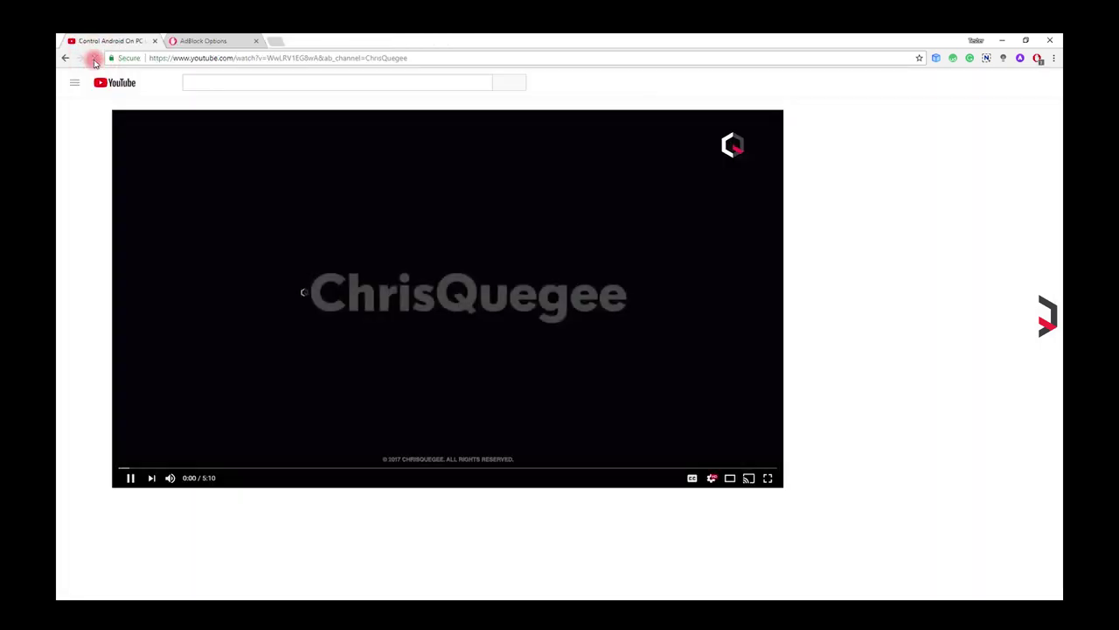
left_click(1038, 58)
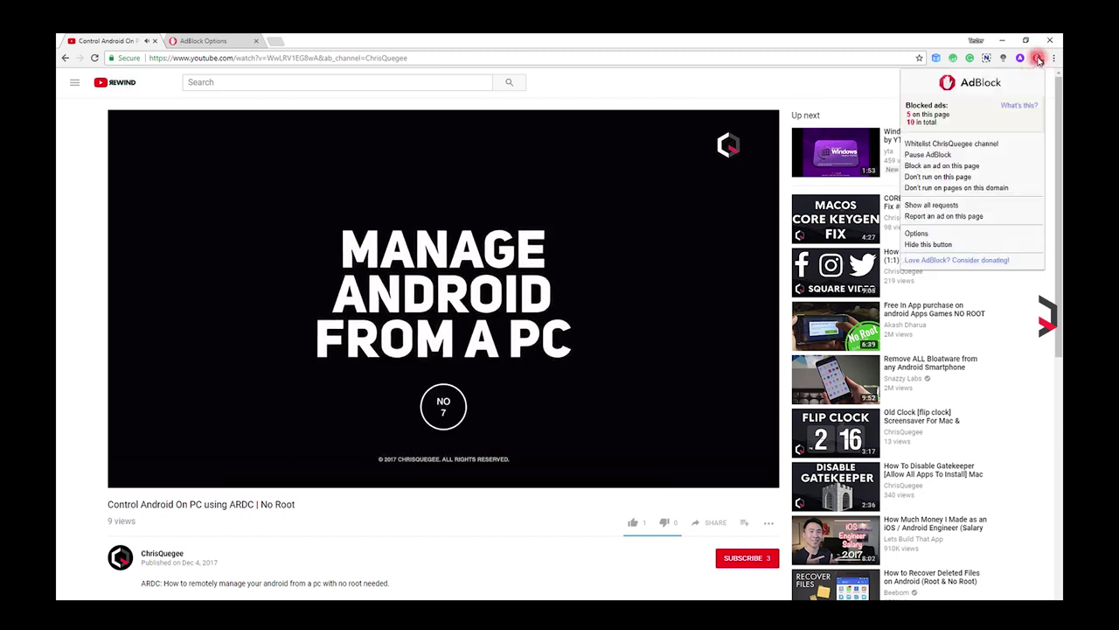
left_click(955, 144)
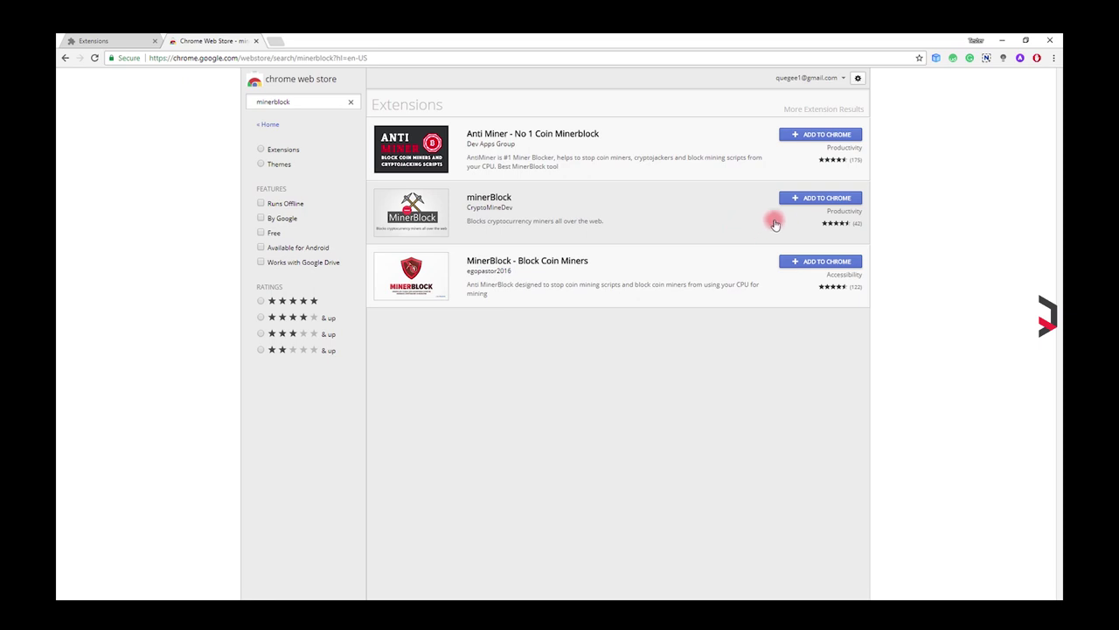
Step: Add minerBlock to Chrome, then visit musicas.cc and check that it blocked 1 miner
left_click(813, 198)
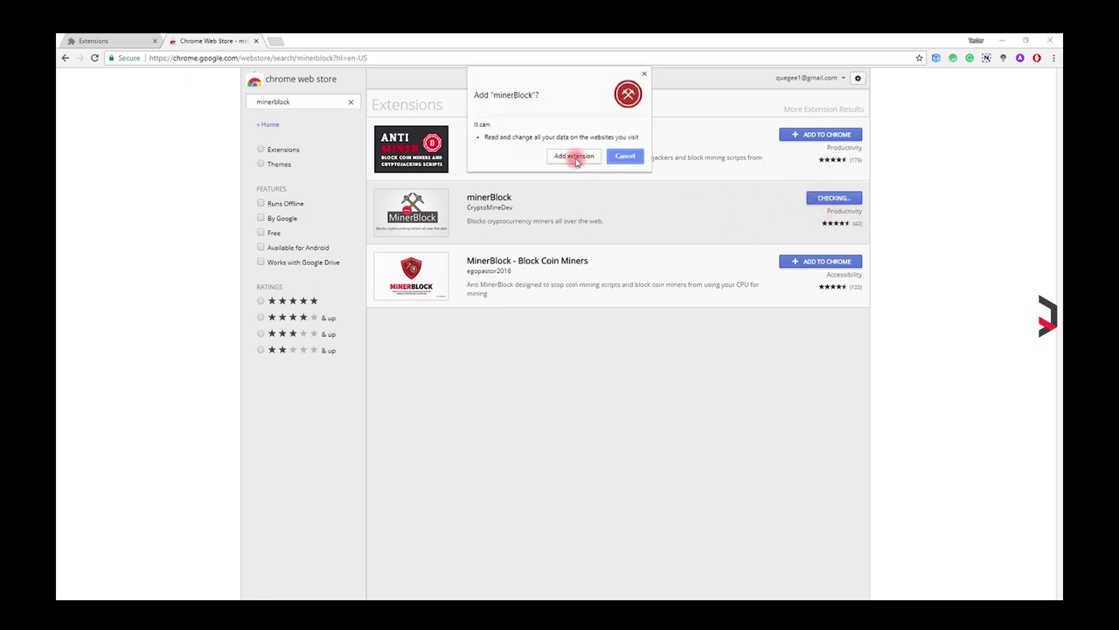
left_click(575, 156)
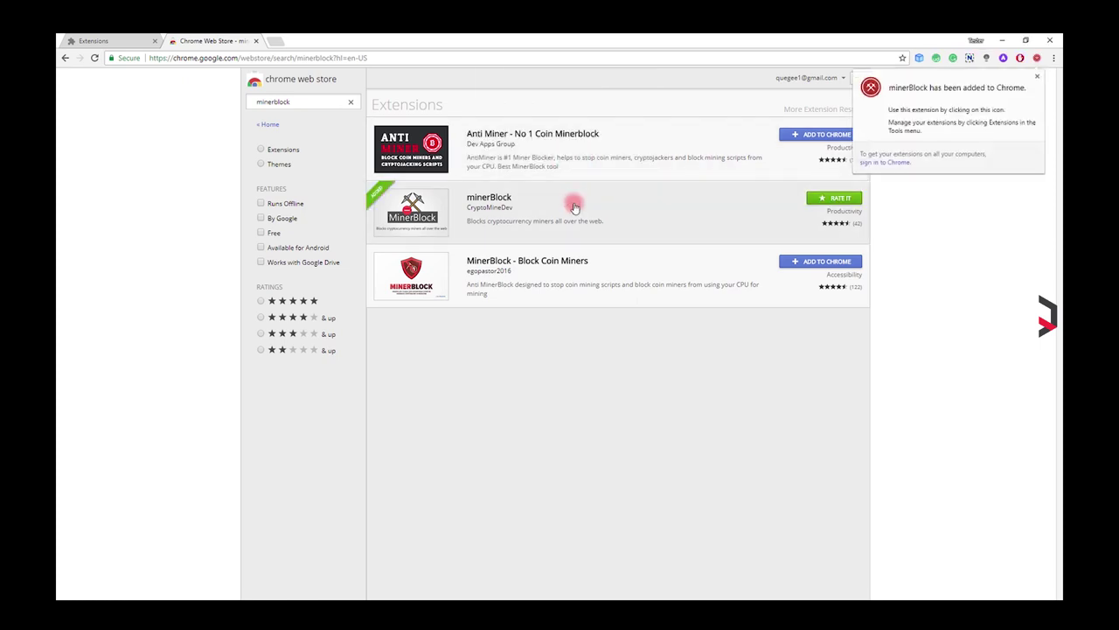
left_click(273, 41)
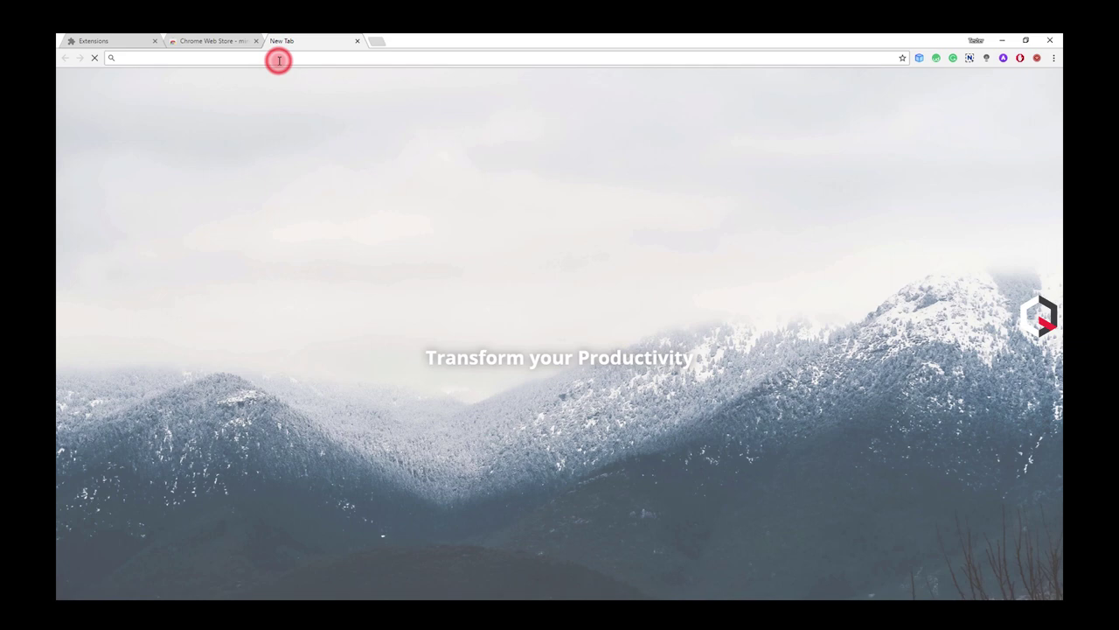
type("musicas")
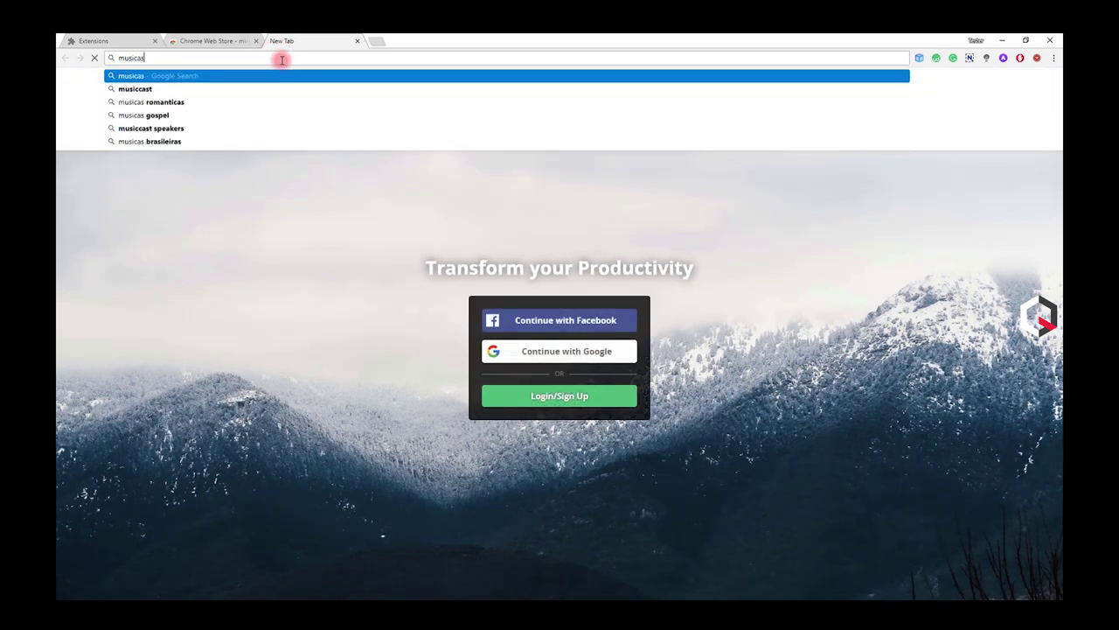
type(".cc")
key("Return")
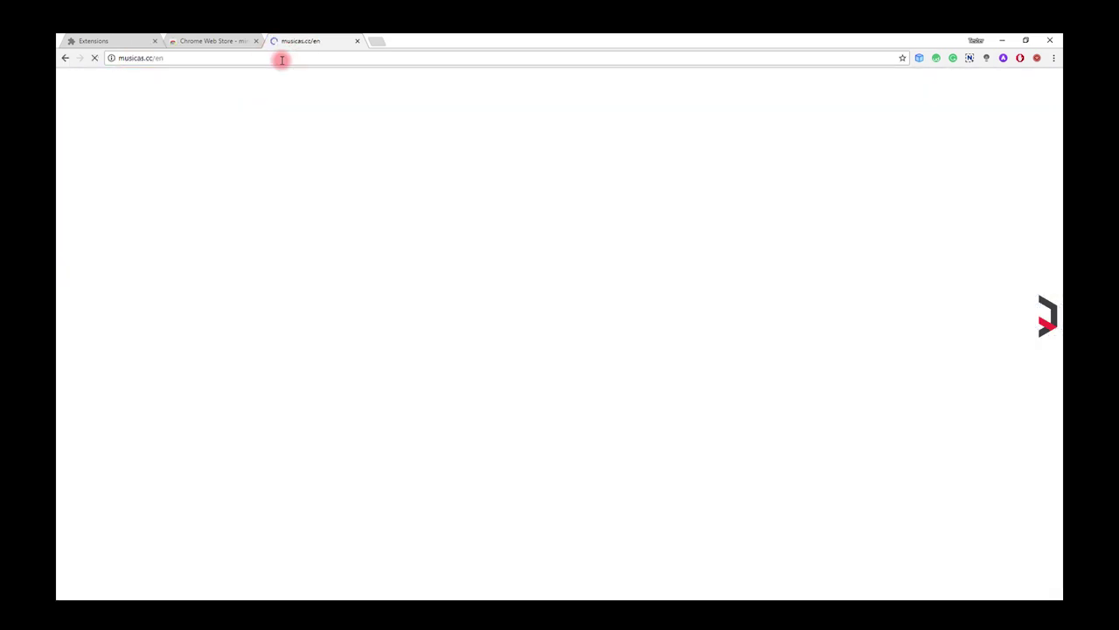
left_click(1039, 59)
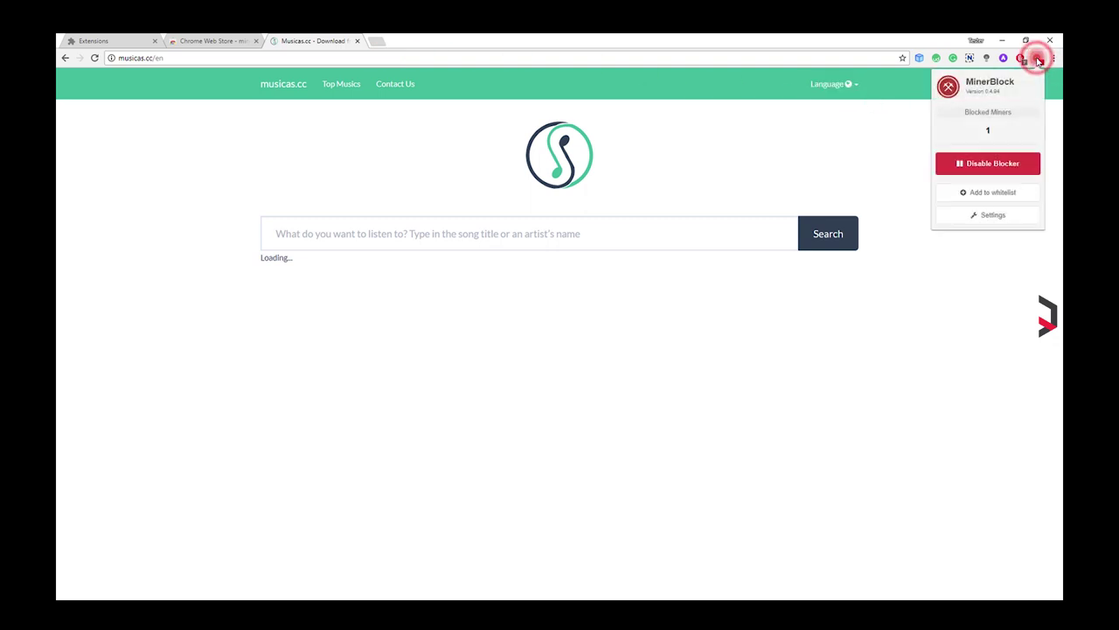